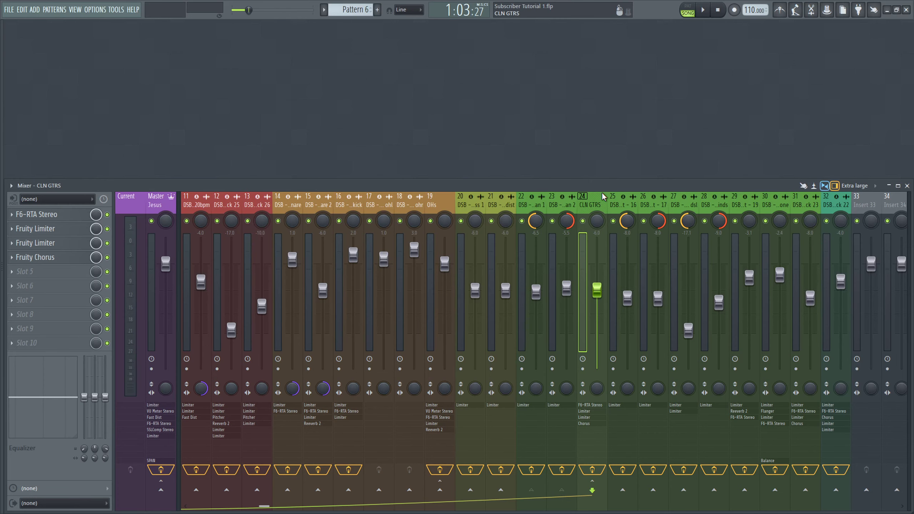
Step: Look over the mixer tracks up to the empty inserts, and inspect the OHs bus and the bass tracks
scroll(603, 196, "up", 5)
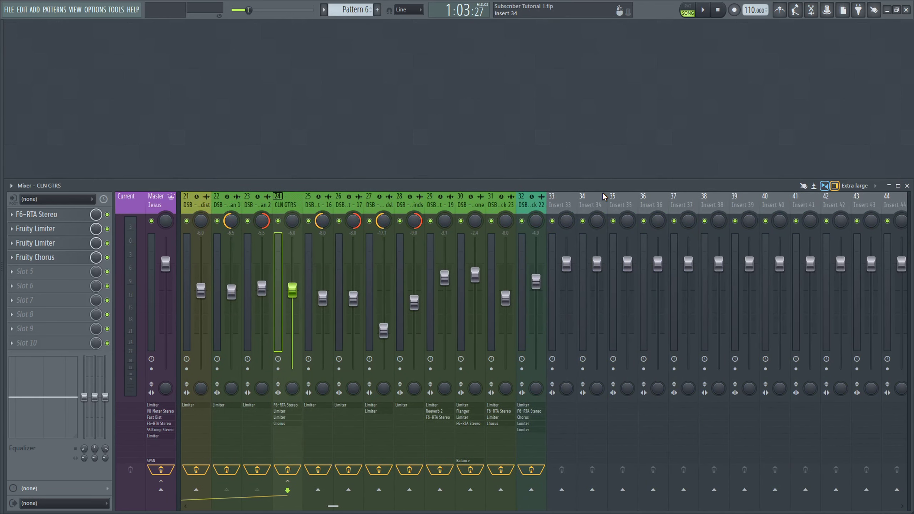
scroll(603, 196, "down", 3)
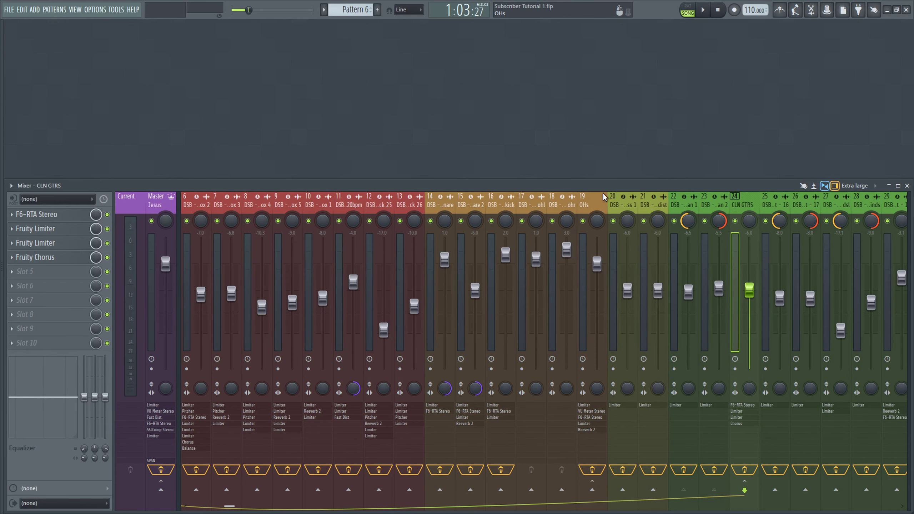
scroll(603, 196, "down", 3)
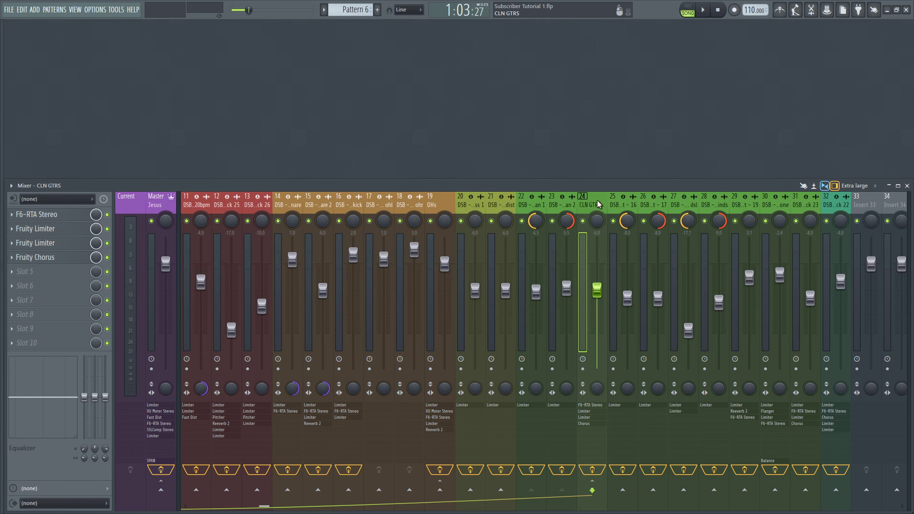
scroll(597, 200, "down", 5)
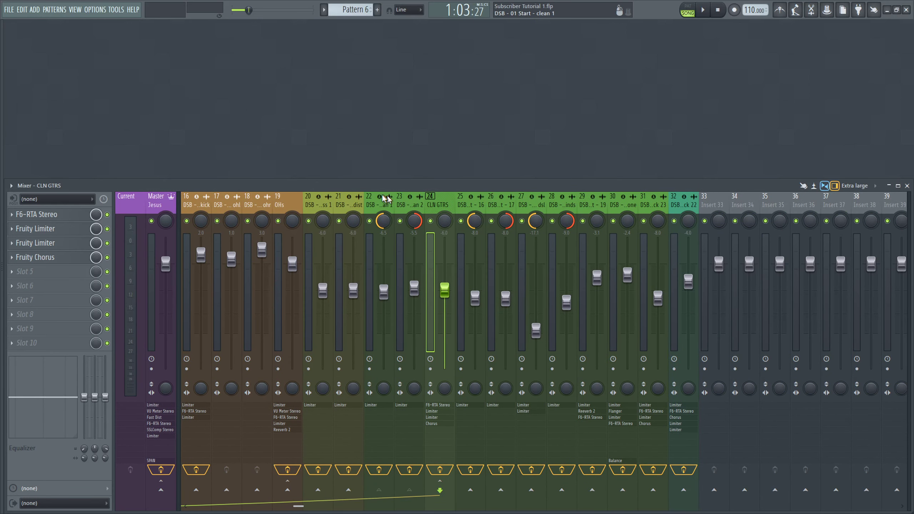
scroll(384, 199, "up", 5)
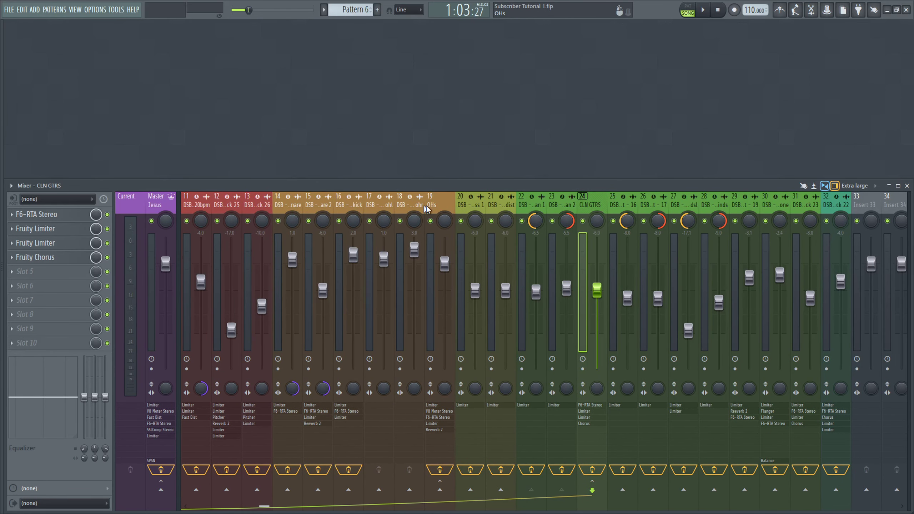
left_click(435, 209)
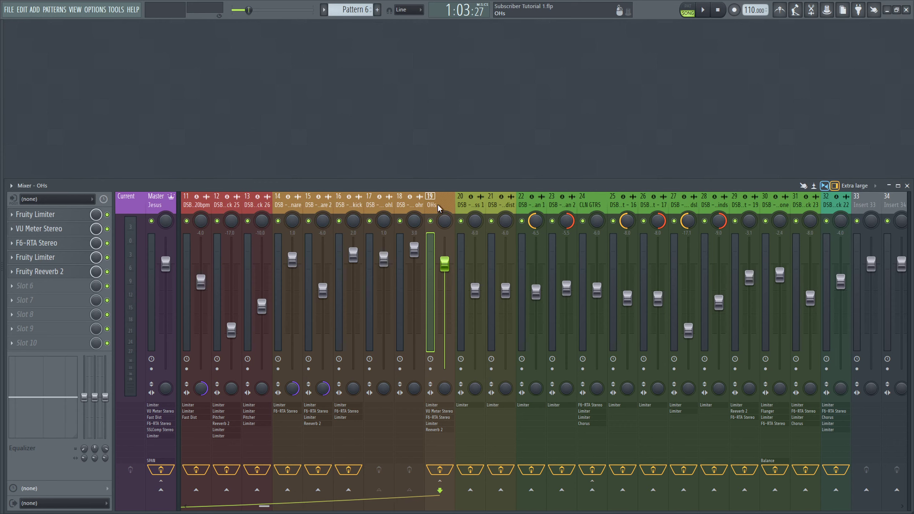
left_click(467, 209)
left_click(497, 362)
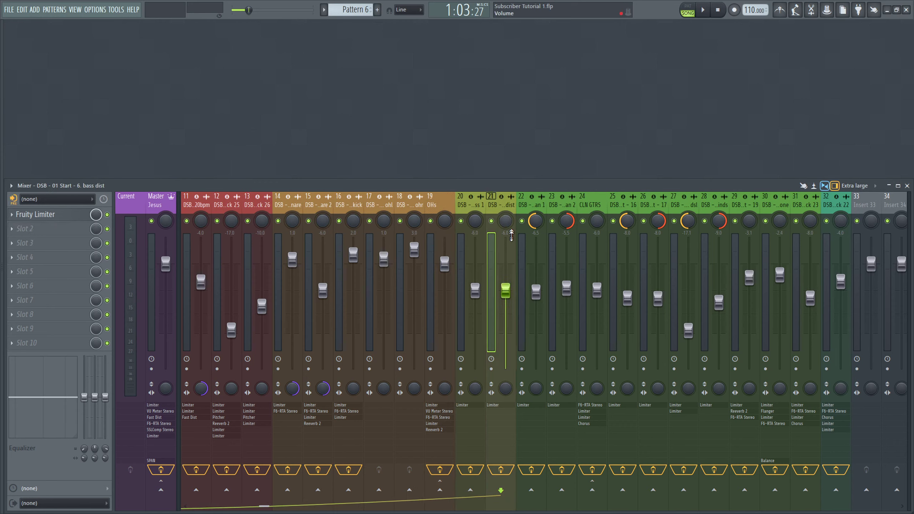
Step: Inspect the Fruity Limiter on the bass 1 and bass dist tracks, closing each plugin window again
left_click(502, 404)
left_click(501, 404)
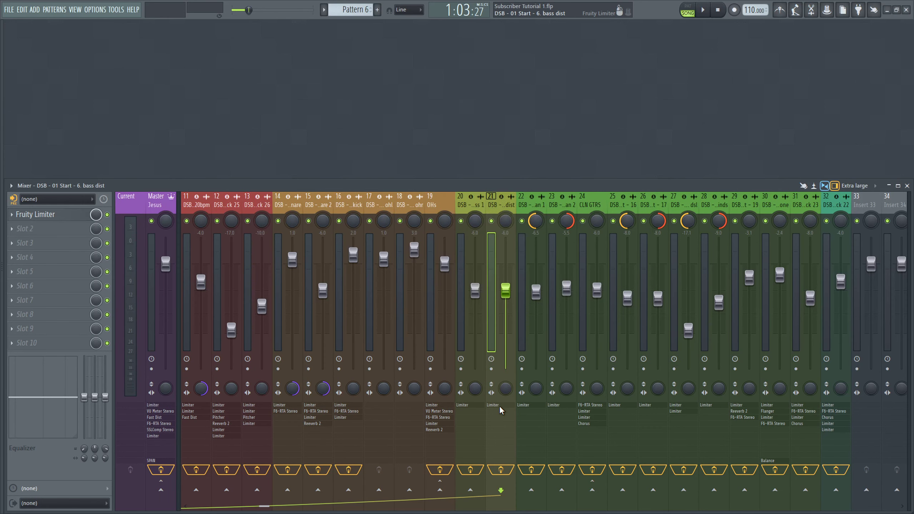
left_click(474, 405)
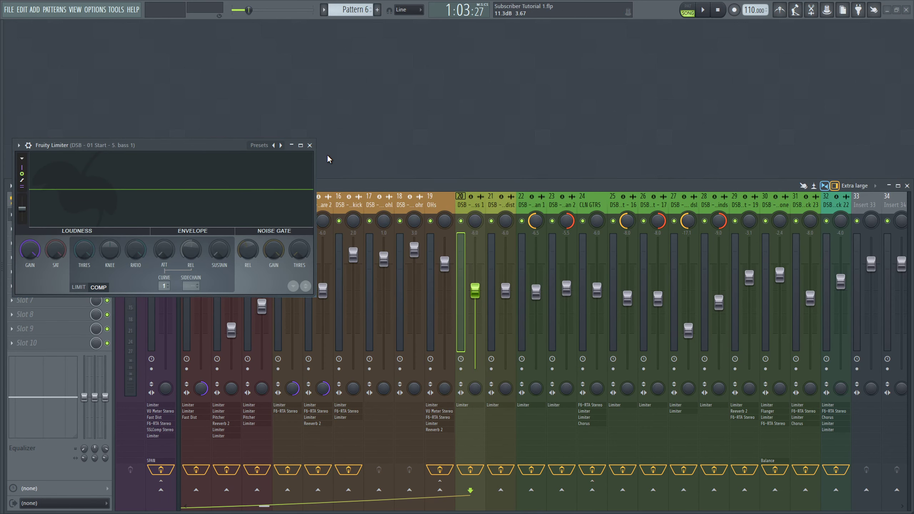
left_click(316, 149)
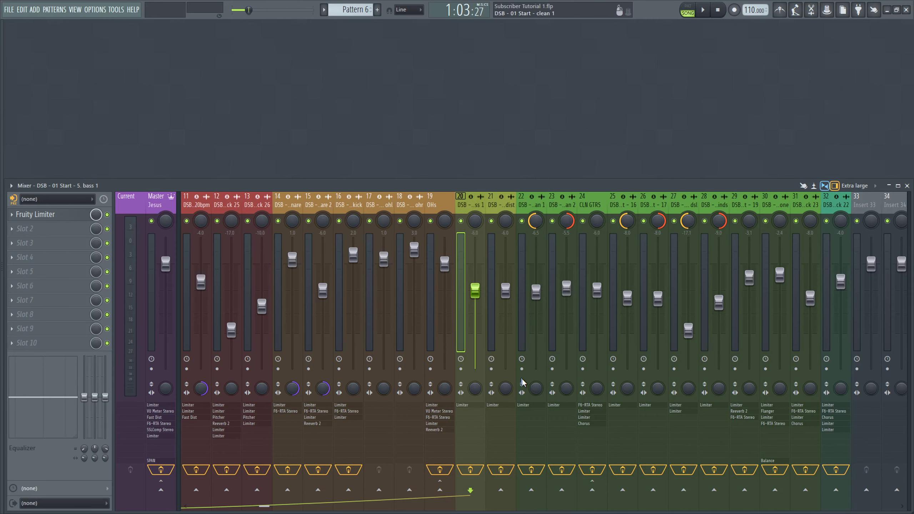
left_click(506, 406)
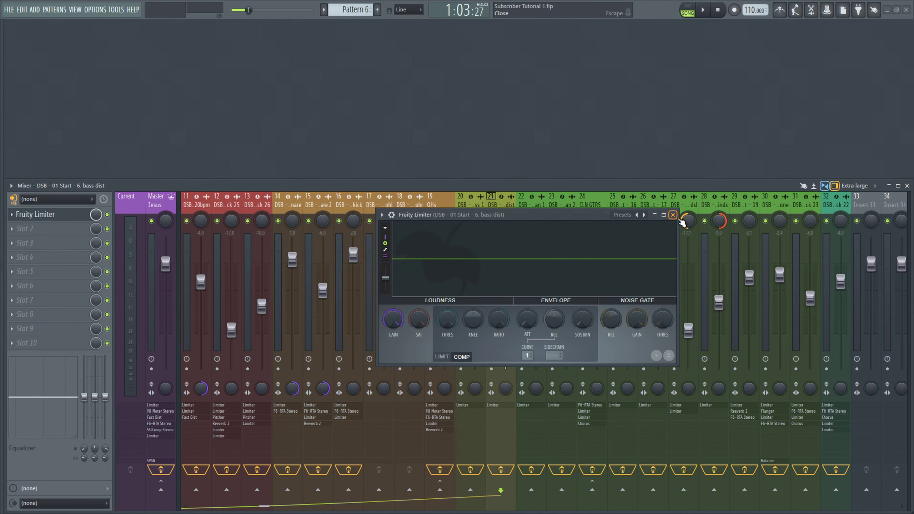
left_click(673, 215)
Step: Open the F6-RTA Stereo equalizer on the CLN GTRS bus and move its window clear of the guitar tracks
left_click(534, 220)
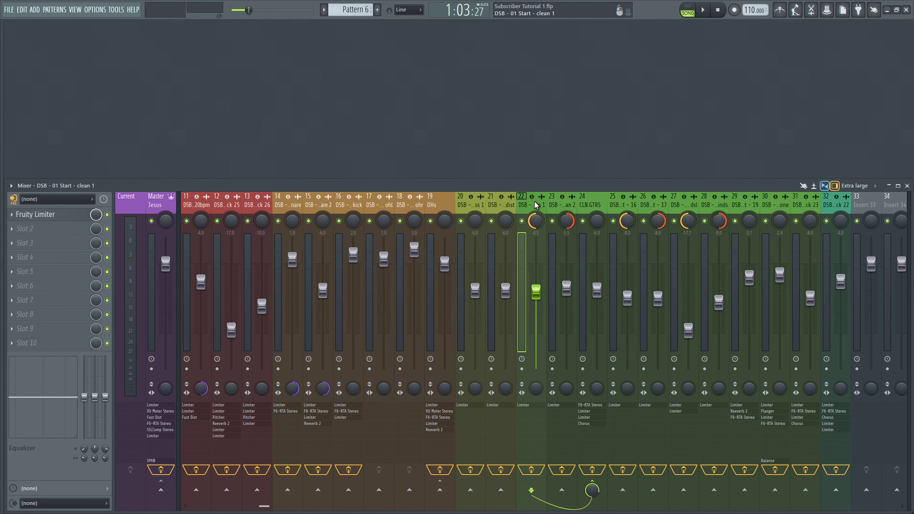
left_click(588, 206)
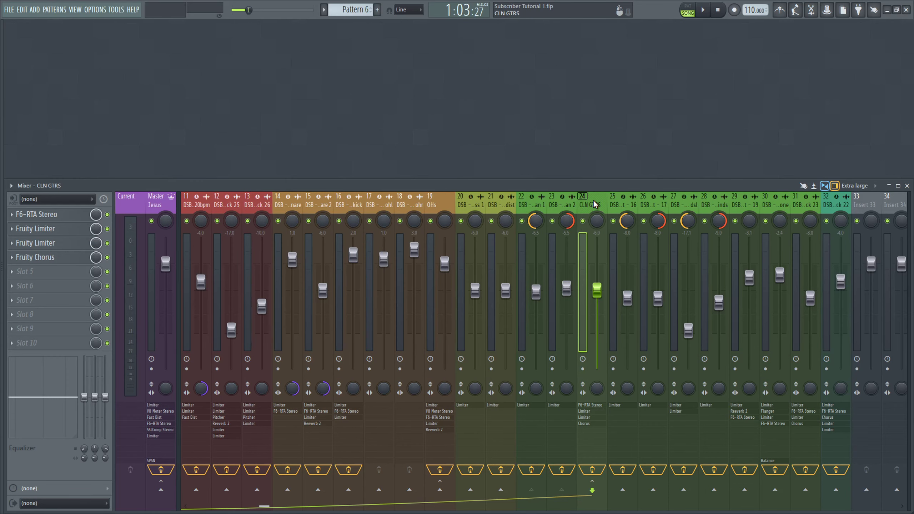
left_click(50, 215)
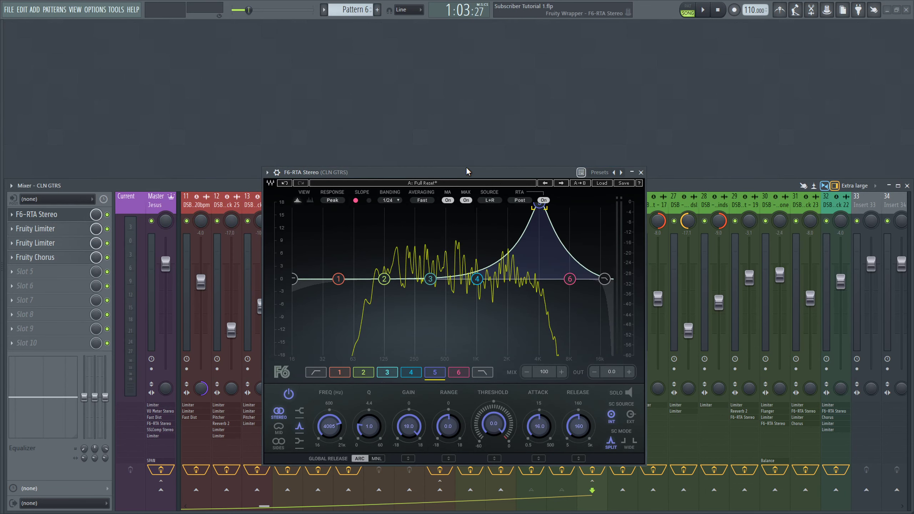
left_click_drag(531, 175, 343, 103)
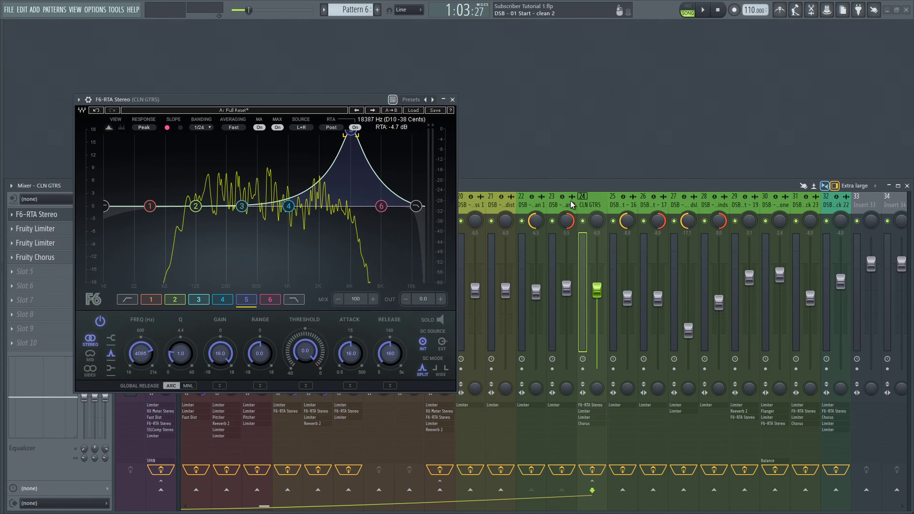
Step: Inspect the routing of the clean 1 and clean 2 tracks, return to the CLN GTRS bus, and reposition the equalizer window
left_click(536, 205)
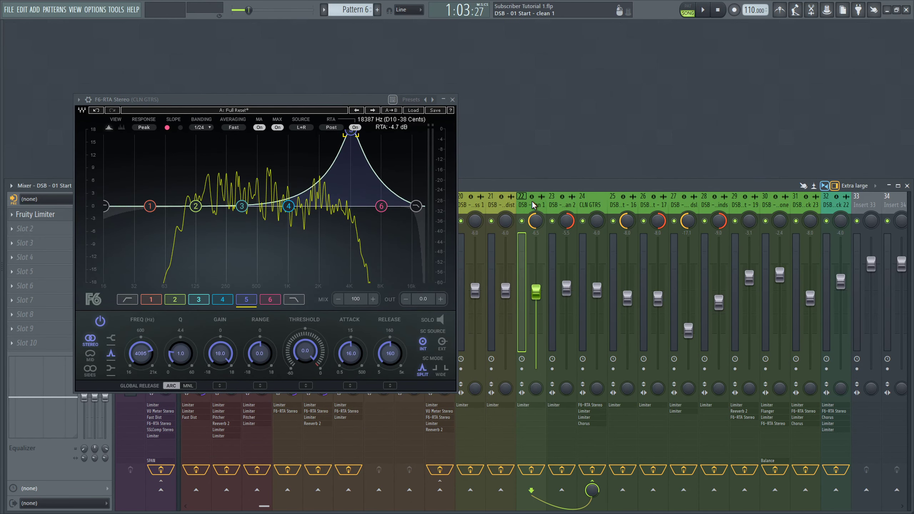
left_click(570, 204)
left_click(588, 205)
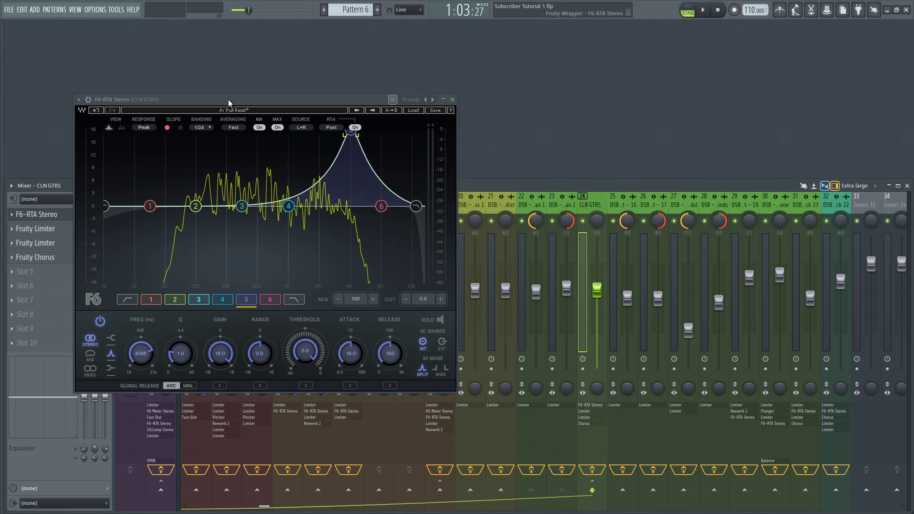
left_click_drag(232, 101, 313, 108)
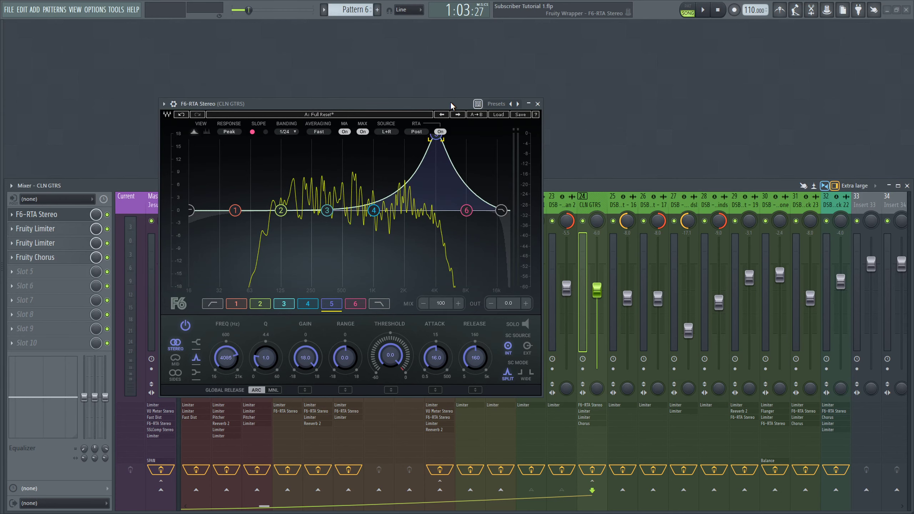
left_click_drag(454, 105, 628, 78)
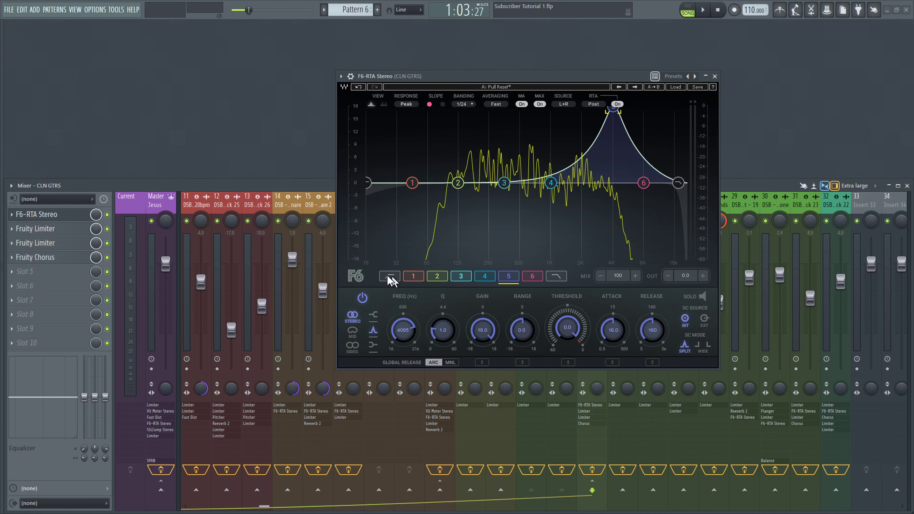
Step: Look through equalizer bands 4, 5, 6 and the high-cut filter, ending on band 5's gain
left_click(485, 275)
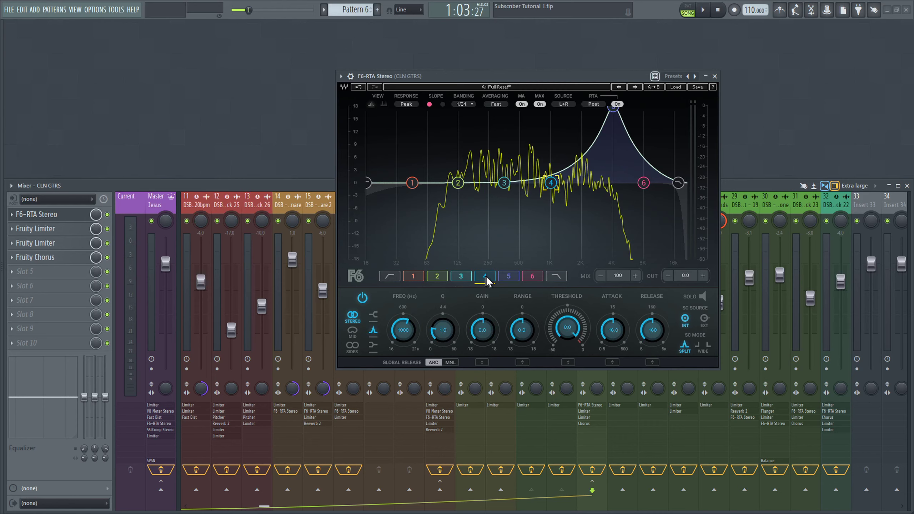
left_click(507, 275)
left_click(531, 276)
left_click(548, 276)
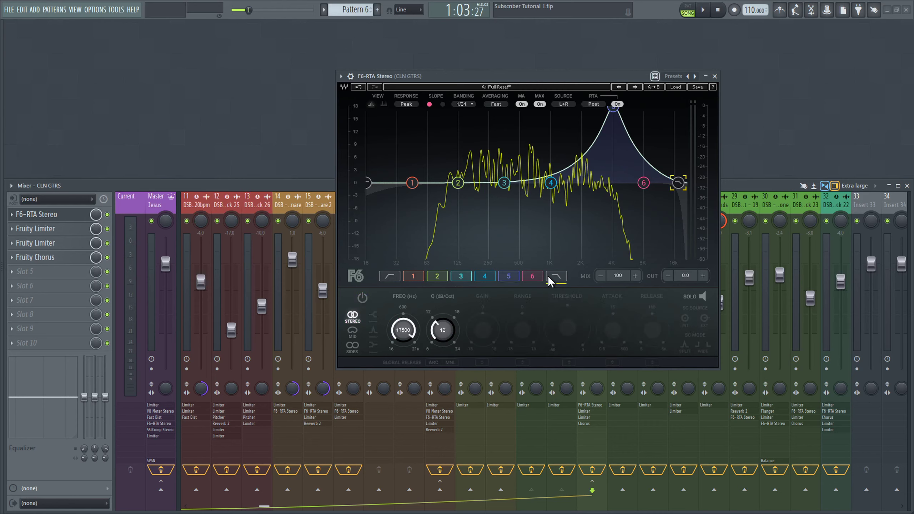
left_click(503, 278)
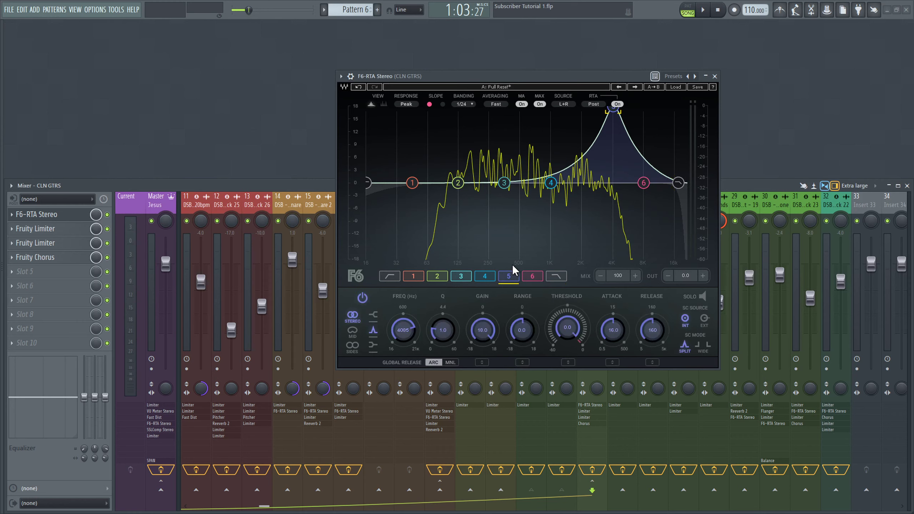
left_click(493, 326)
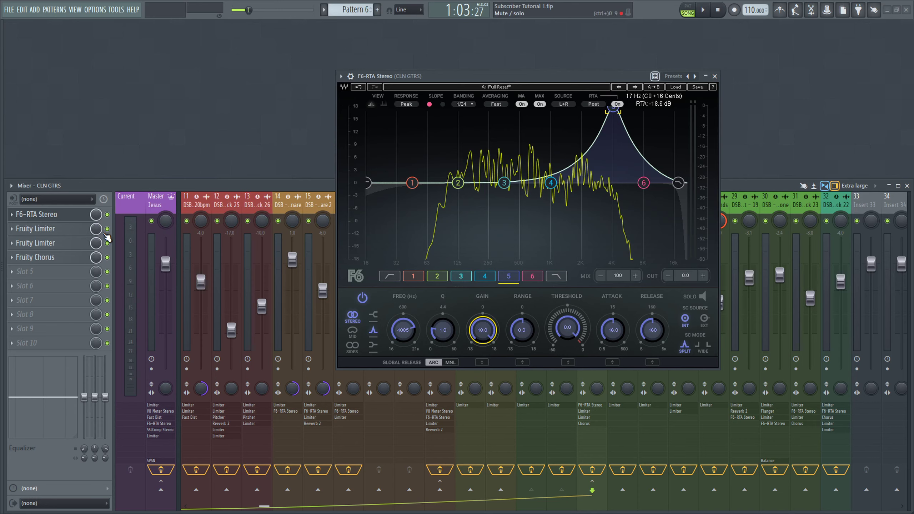
Step: Solo the clean 1 and clean 2 guitar tracks together with their CLN GTRS bus
left_click_drag(504, 76, 299, 56)
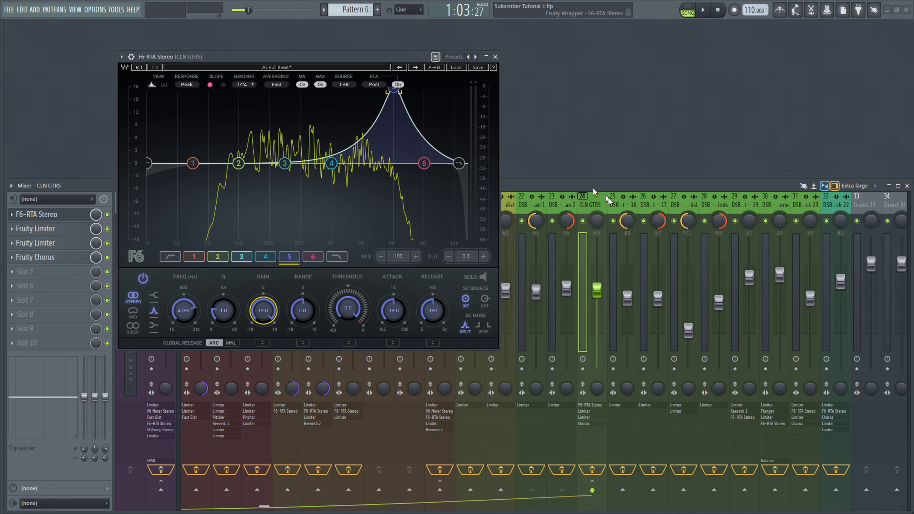
right_click(521, 221)
left_click(552, 221)
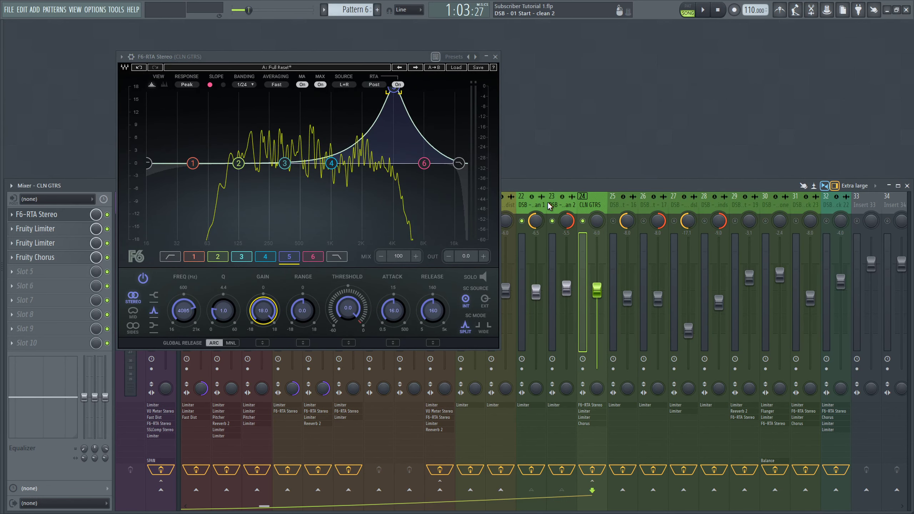
key("F5")
left_click_drag(261, 57, 535, 142)
key("F5")
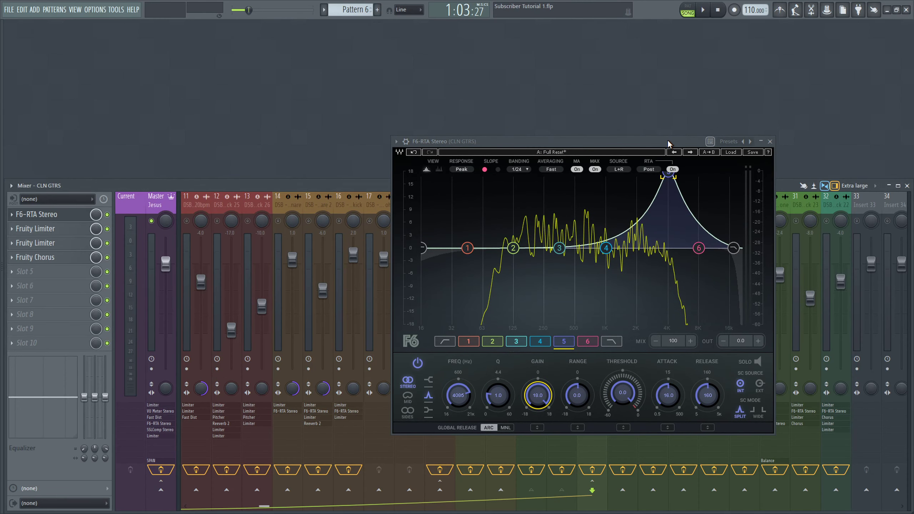
left_click_drag(667, 139, 425, 82)
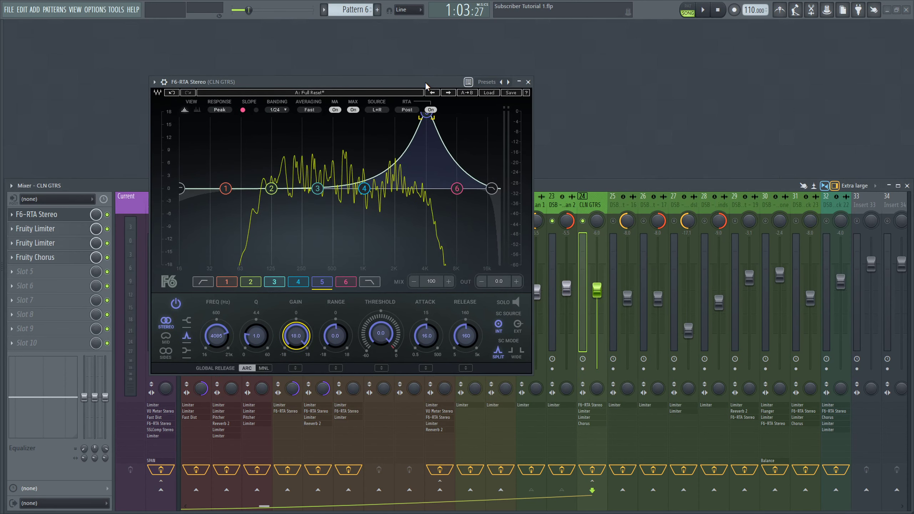
Step: Bypass both Fruity Limiters and the Fruity Chorus on the CLN GTRS bus, leaving only the equalizer active
left_click(107, 228)
left_click(107, 243)
left_click(107, 258)
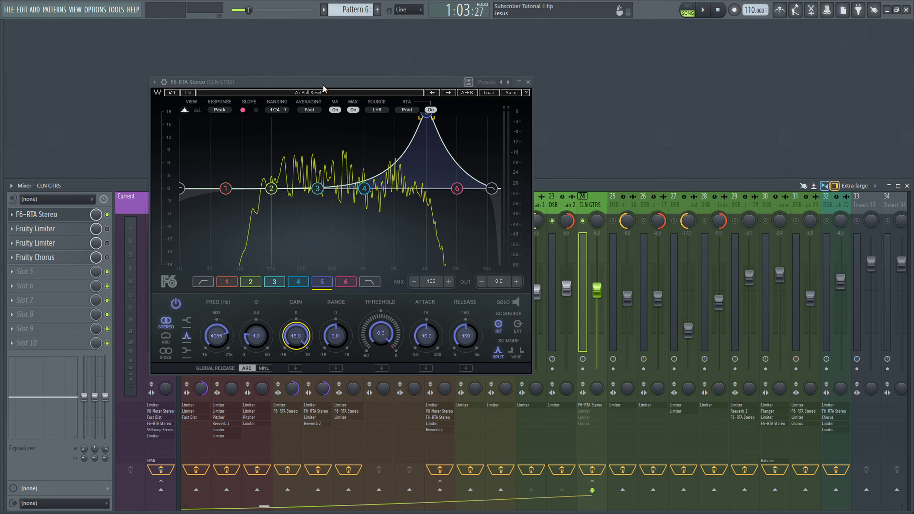
left_click_drag(323, 88, 306, 128)
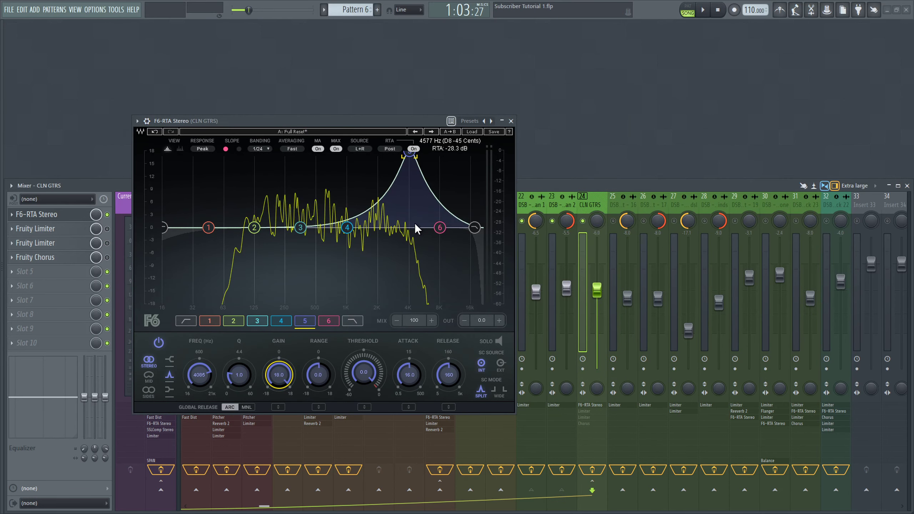
Step: Compare short playbacks of the clean guitars with F6-RTA Stereo enabled, bypassed and enabled again, and reposition its window
key("space")
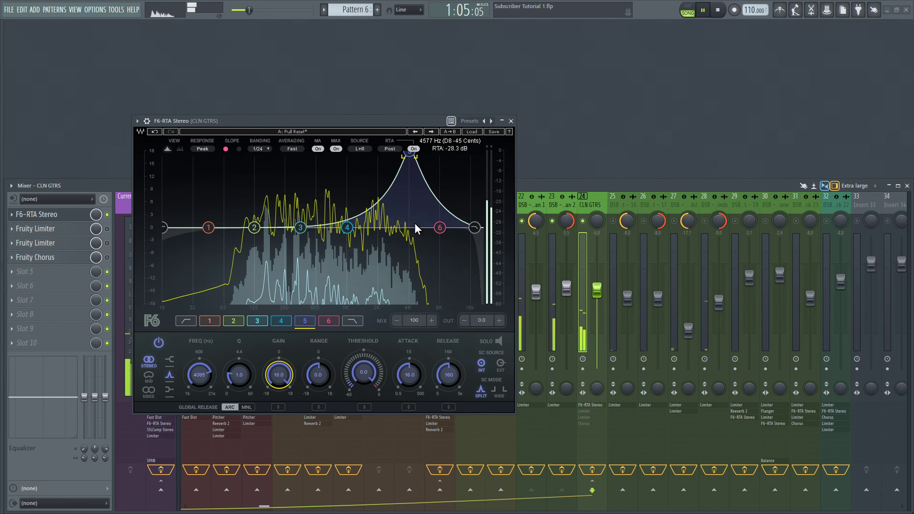
key("space")
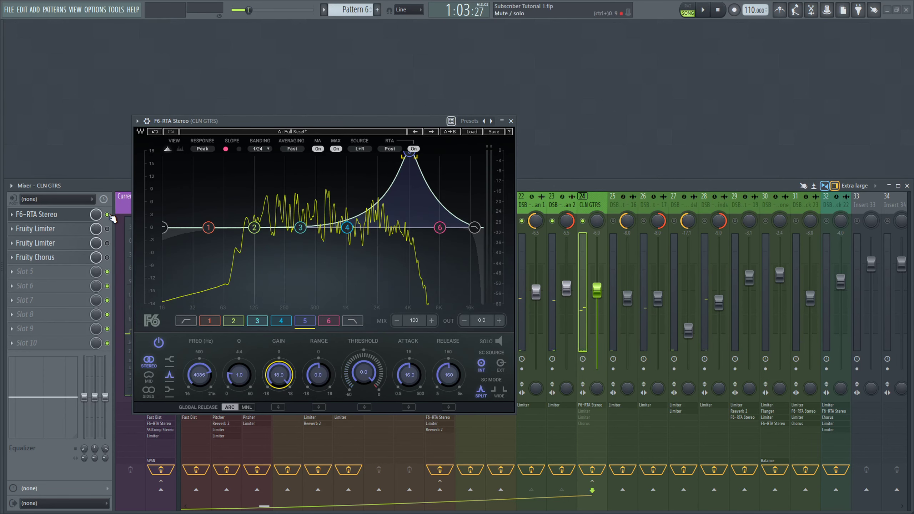
left_click(108, 216)
key("space")
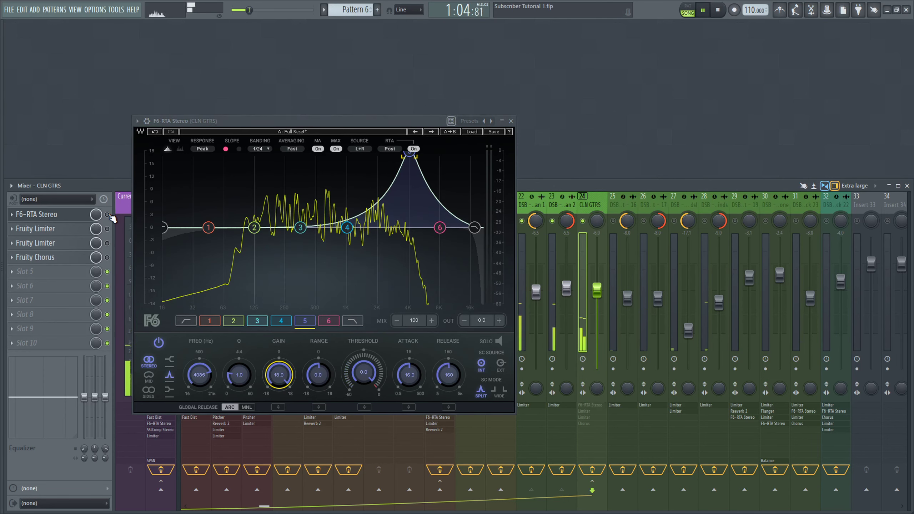
key("space")
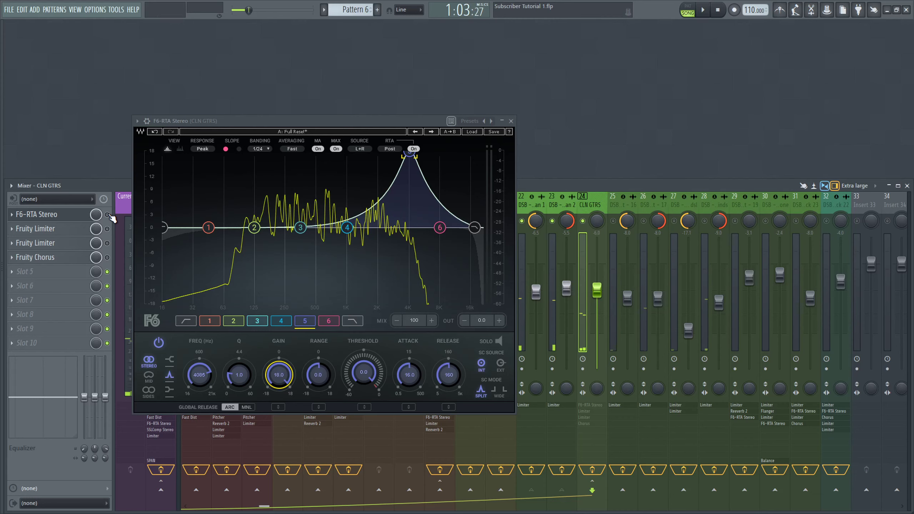
left_click(107, 214)
key("space")
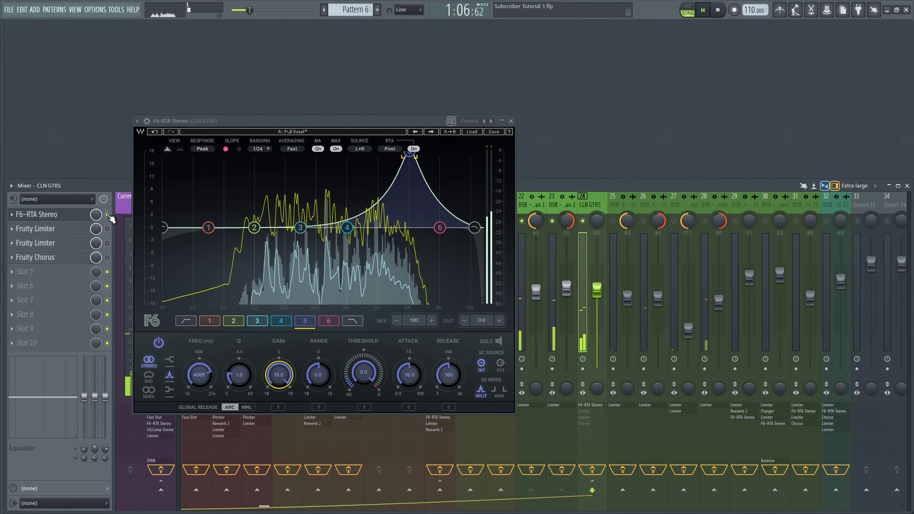
key("space")
left_click_drag(345, 122, 453, 140)
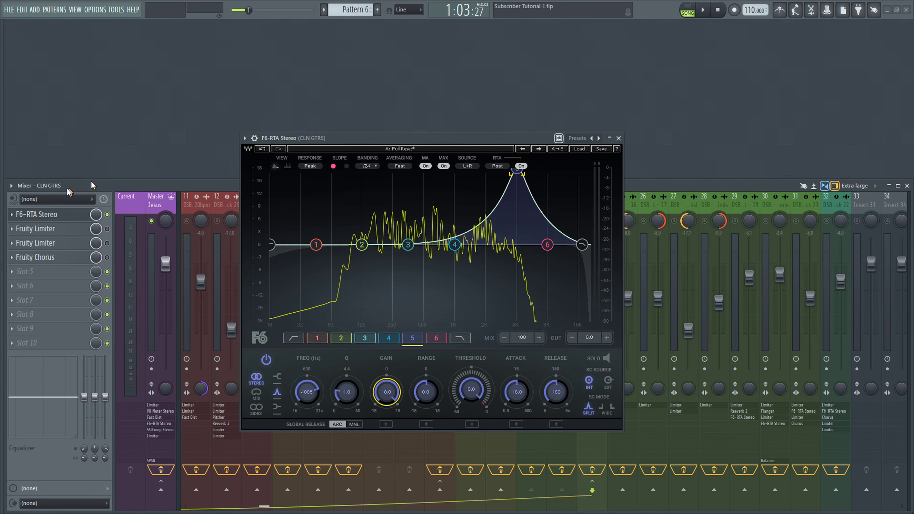
Step: Close F6-RTA Stereo and compare short playbacks of the clean guitars with the equalizer enabled and bypassed
left_click_drag(459, 139, 505, 97)
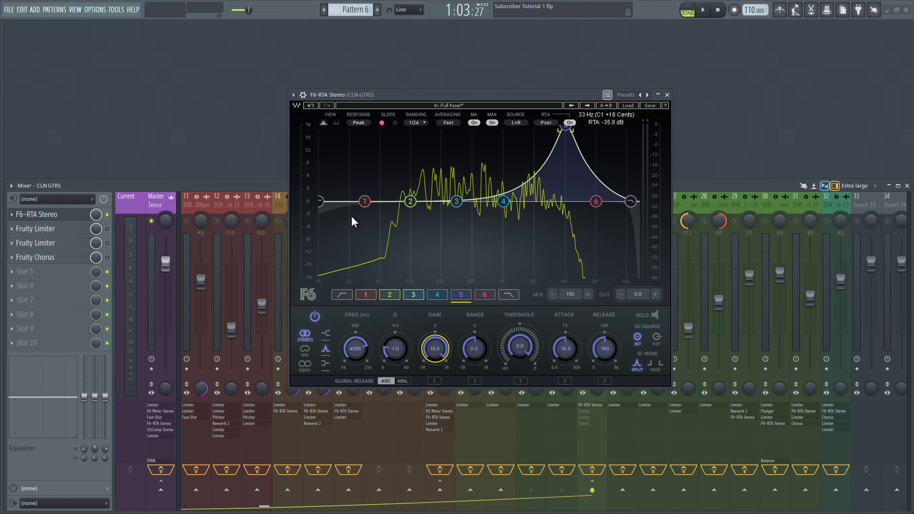
left_click(666, 94)
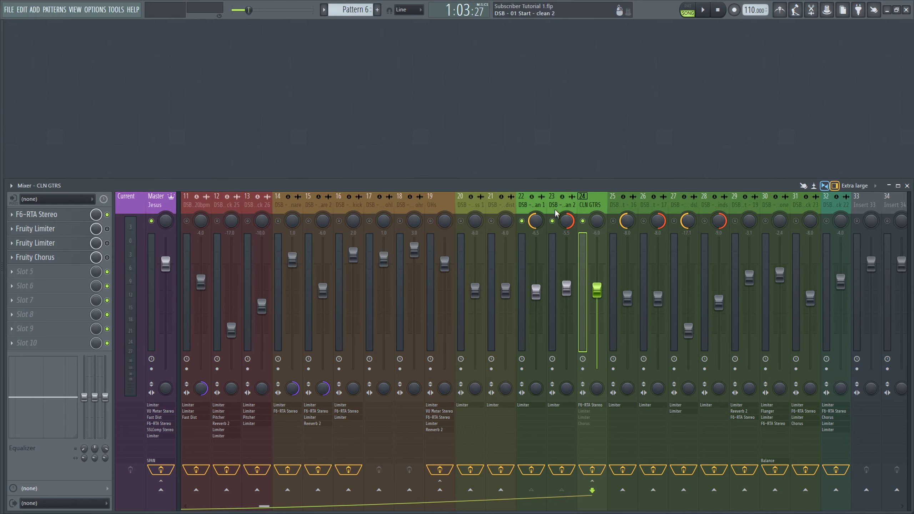
key("space")
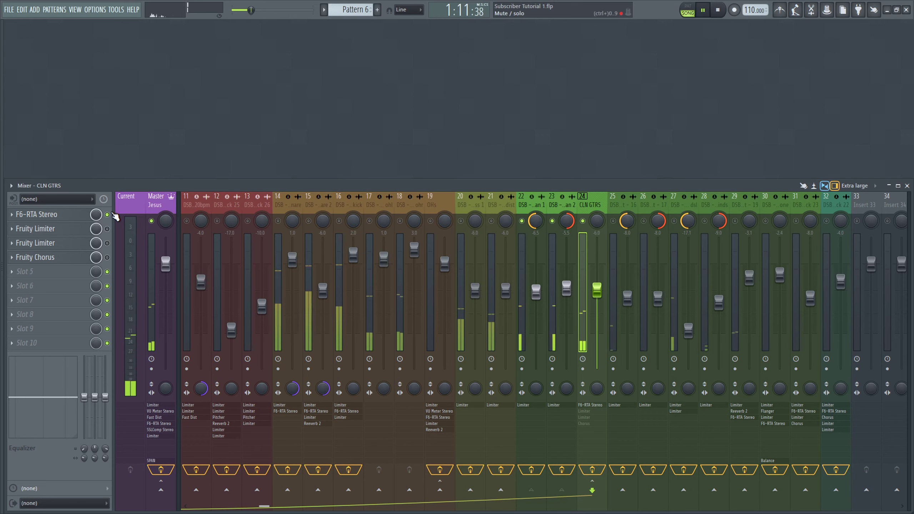
key("space")
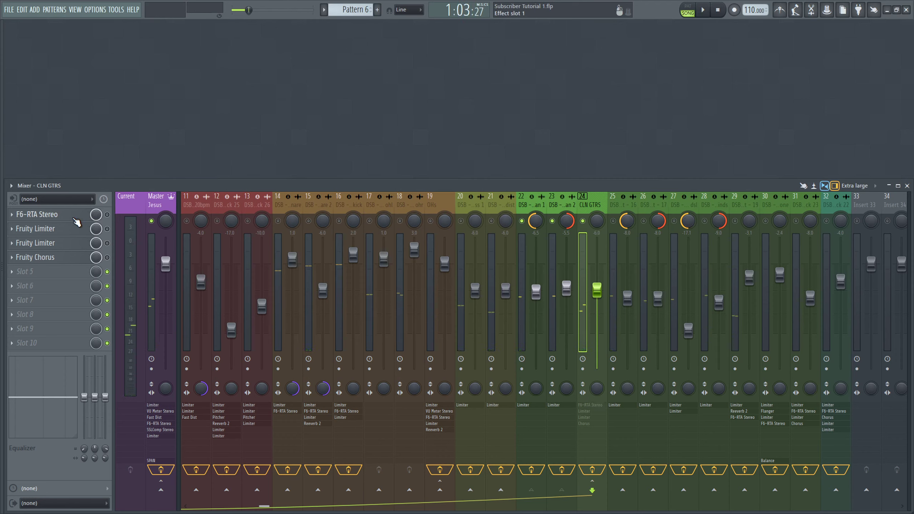
key("space")
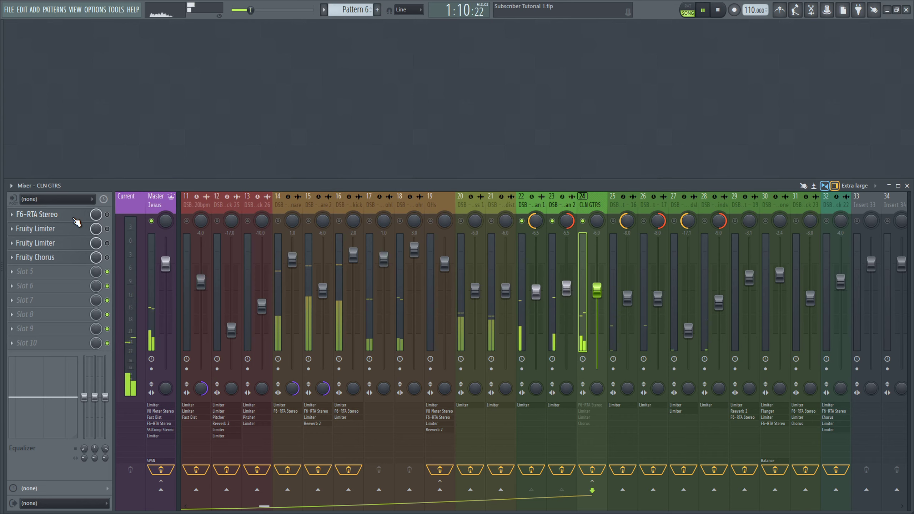
key("space")
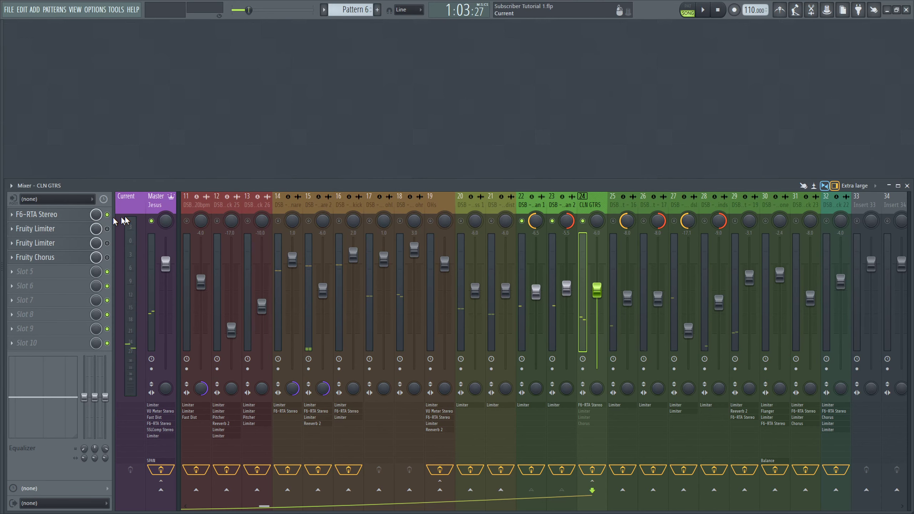
Step: Reopen F6-RTA Stereo on the CLN GTRS bus to examine band 5's boost curve and close it again
left_click(67, 216)
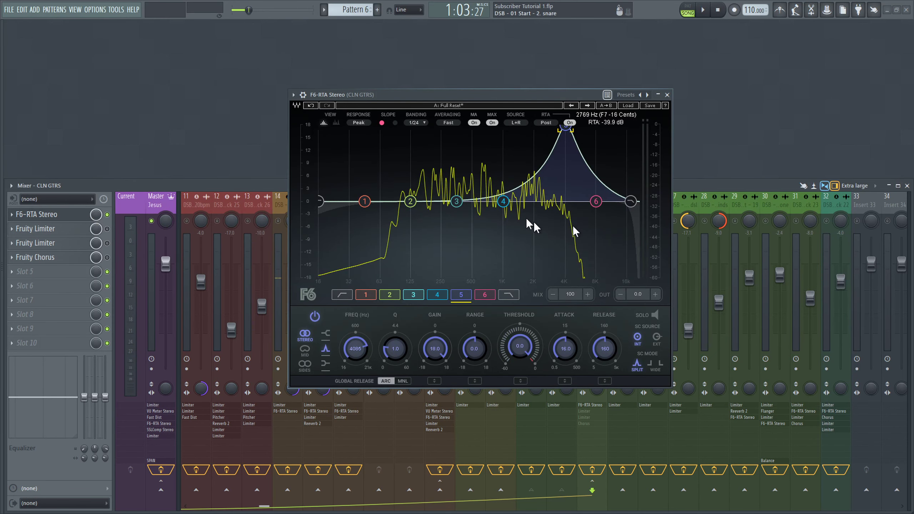
left_click(667, 95)
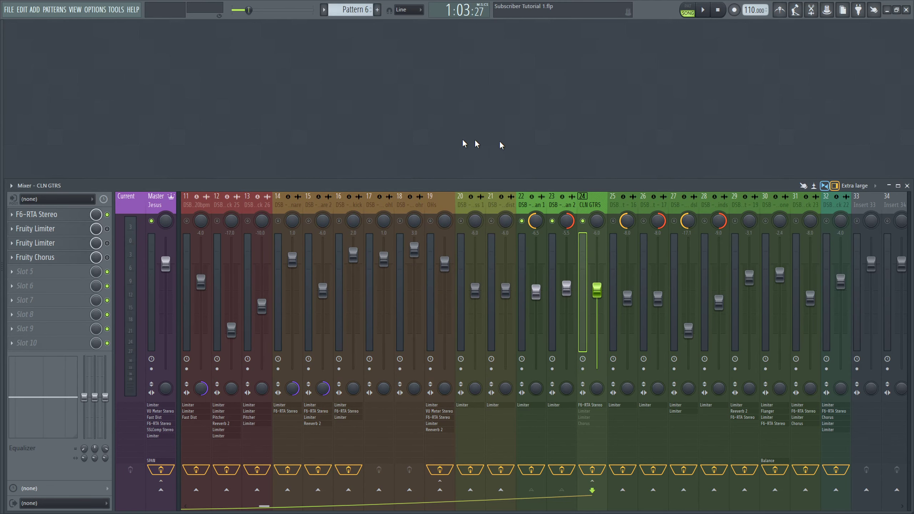
left_click(76, 216)
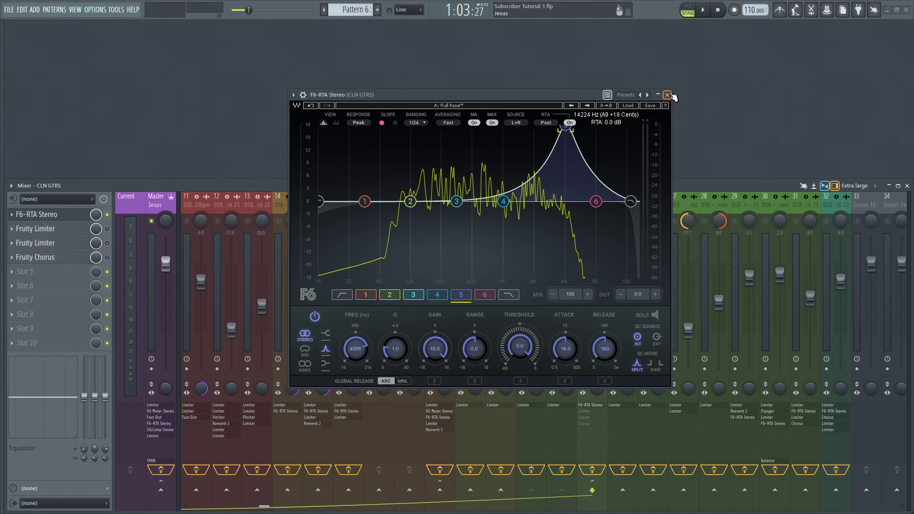
key("Escape")
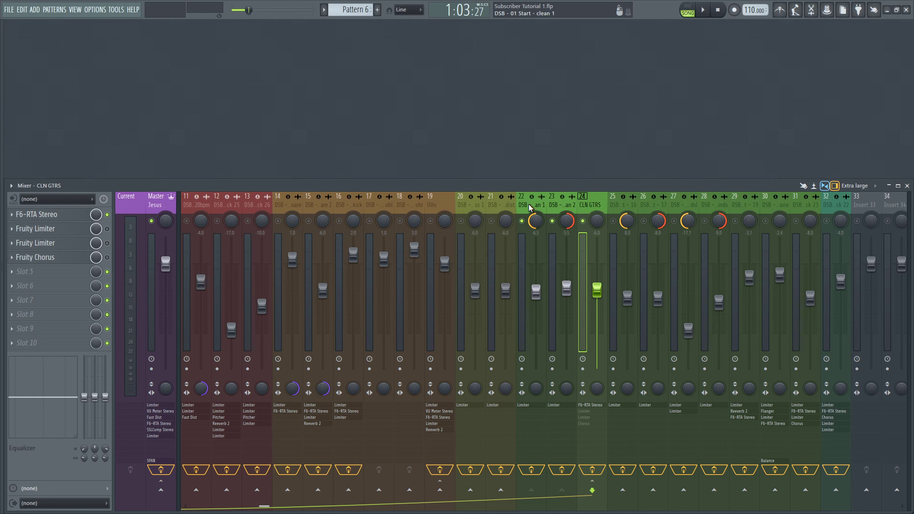
Step: Look through the clean 2, clean 1 and CLN GTRS mixer tracks and review the bus's equalizer curve
left_click(561, 205)
left_click(531, 205)
left_click(589, 207)
left_click(86, 214)
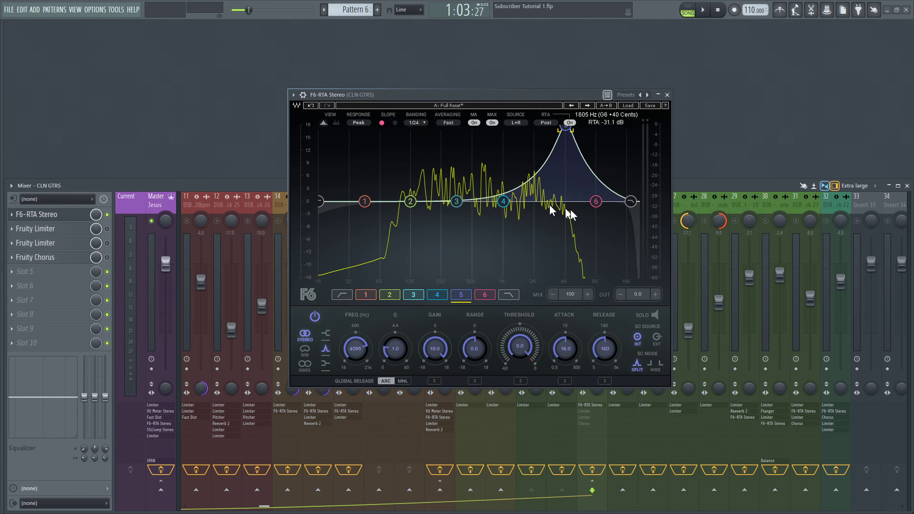
left_click(667, 94)
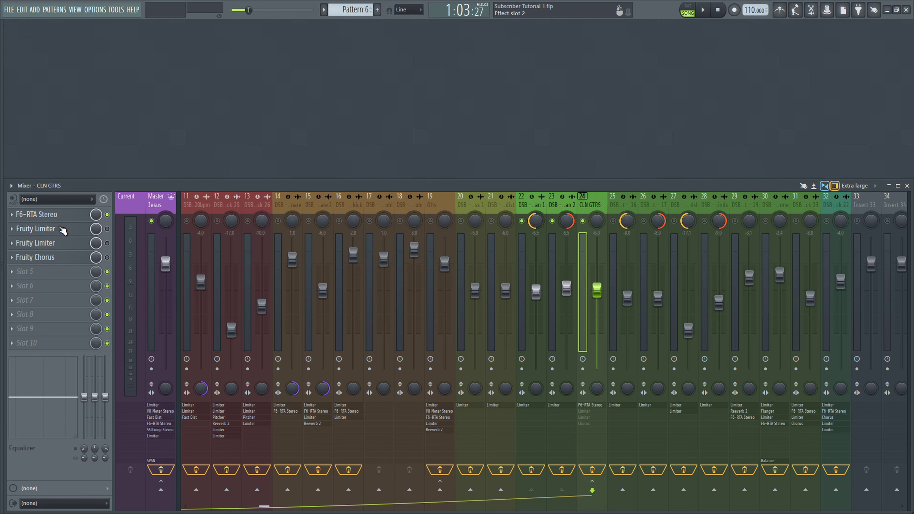
Step: Enable both Fruity Limiters on the CLN GTRS bus and stack their open windows one above the other
left_click(62, 231)
left_click(64, 231)
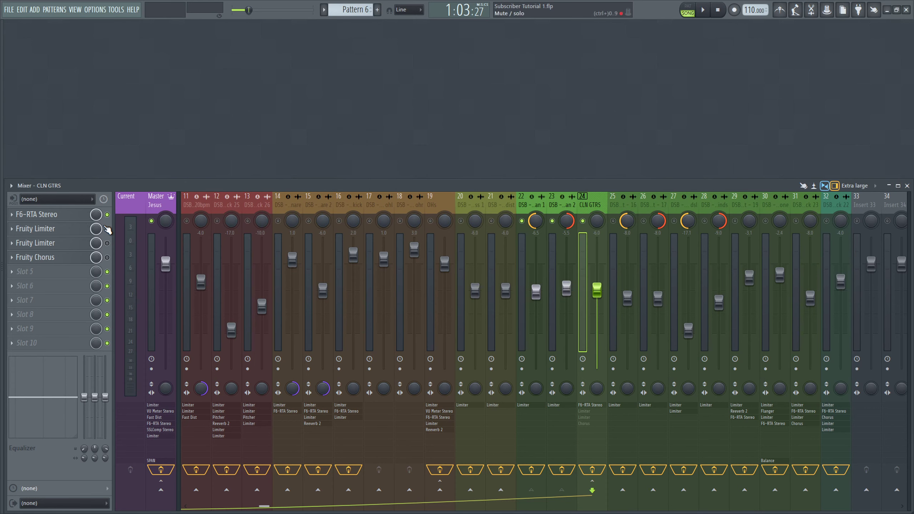
left_click(107, 229)
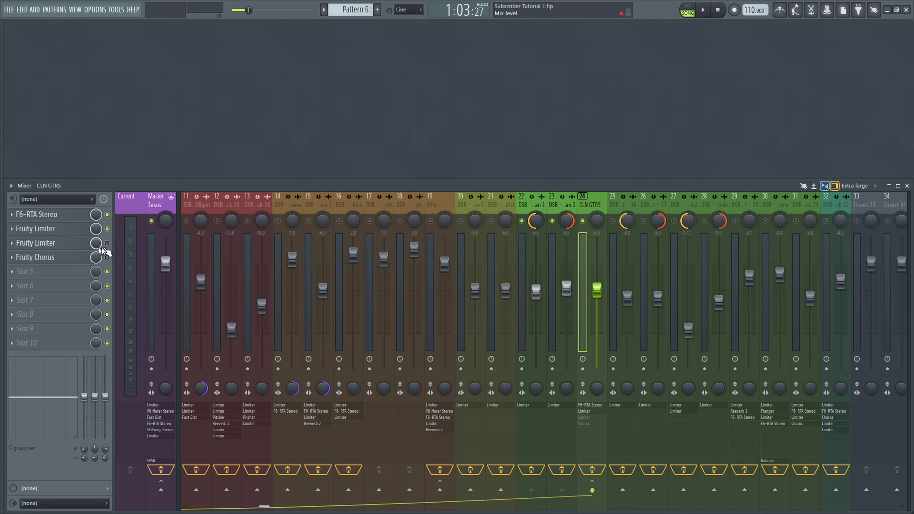
left_click(107, 243)
left_click(57, 243)
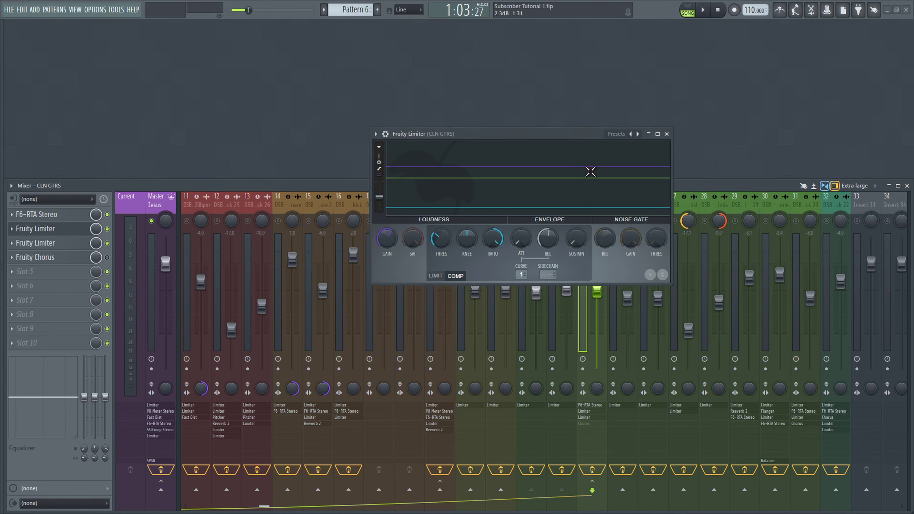
left_click(43, 243)
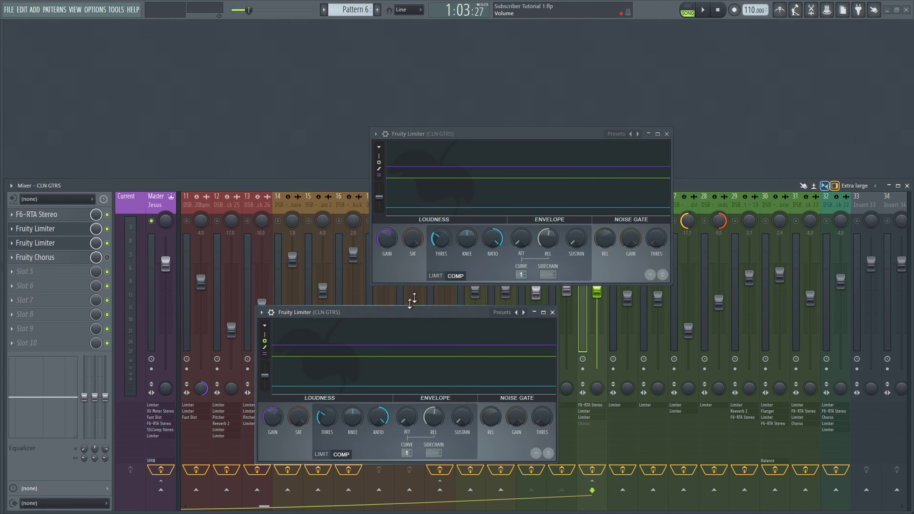
left_click_drag(400, 315, 508, 296)
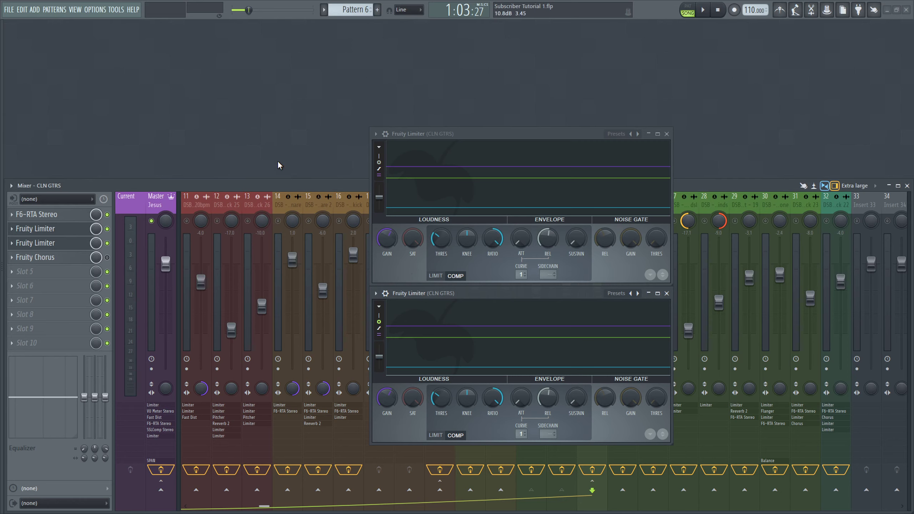
Step: Enlarge the clean 1 and clean 2 tracks in the playlist to show their waveforms in detail
key("F5")
scroll(162, 267, "down", 1)
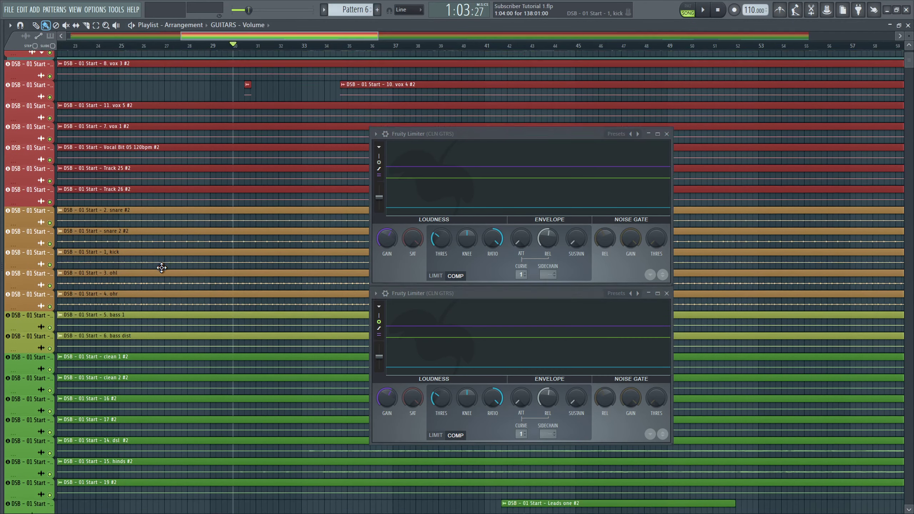
scroll(161, 267, "down", 3)
left_click_drag(24, 304, 24, 510)
scroll(58, 371, "down", 5)
scroll(59, 370, "down", 5)
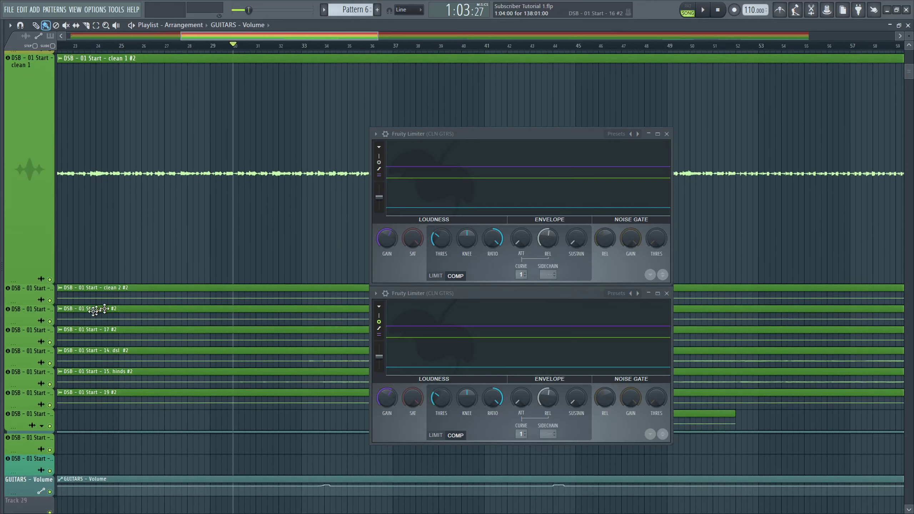
left_click_drag(26, 307, 90, 508)
scroll(200, 249, "down", 4)
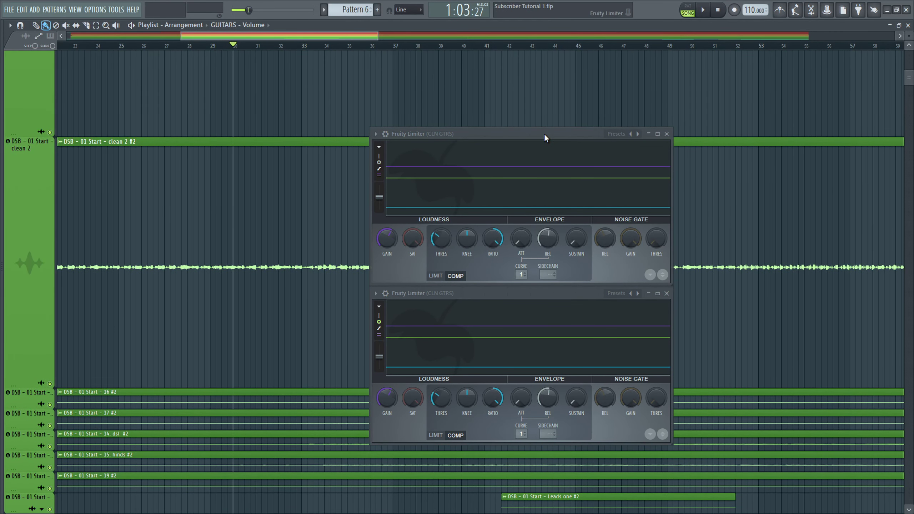
Step: Clear the limiter and mixer windows away and examine the clean 1 and clean 2 waveforms along the song
left_click(666, 134)
left_click(667, 293)
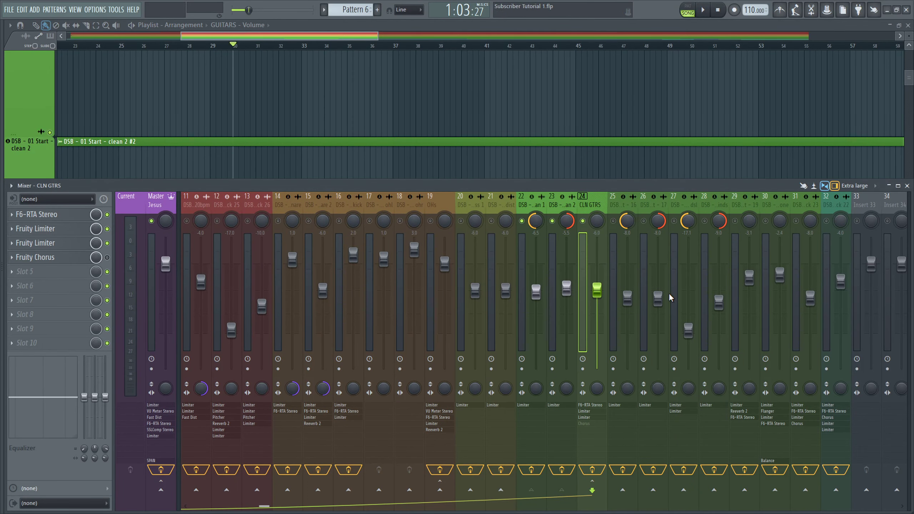
key("F9")
scroll(112, 207, "up", 5)
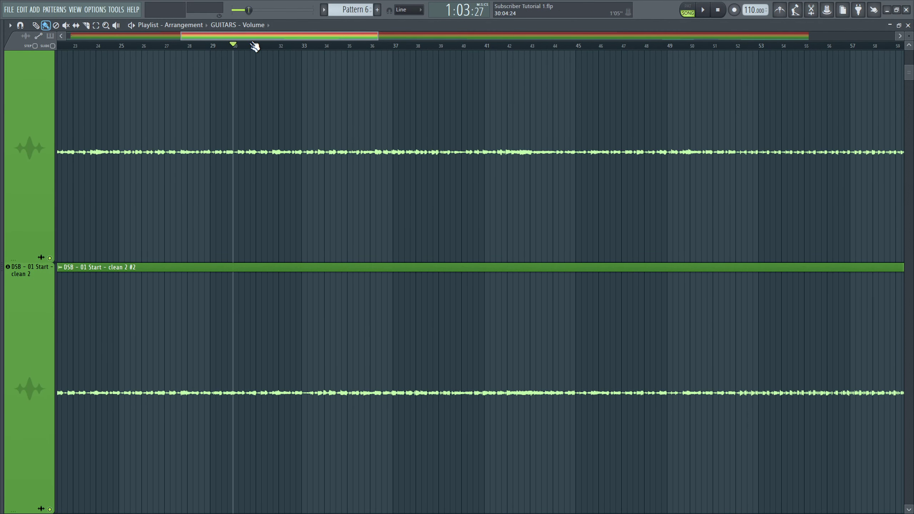
left_click_drag(246, 40, 176, 33)
scroll(245, 67, "up", 3)
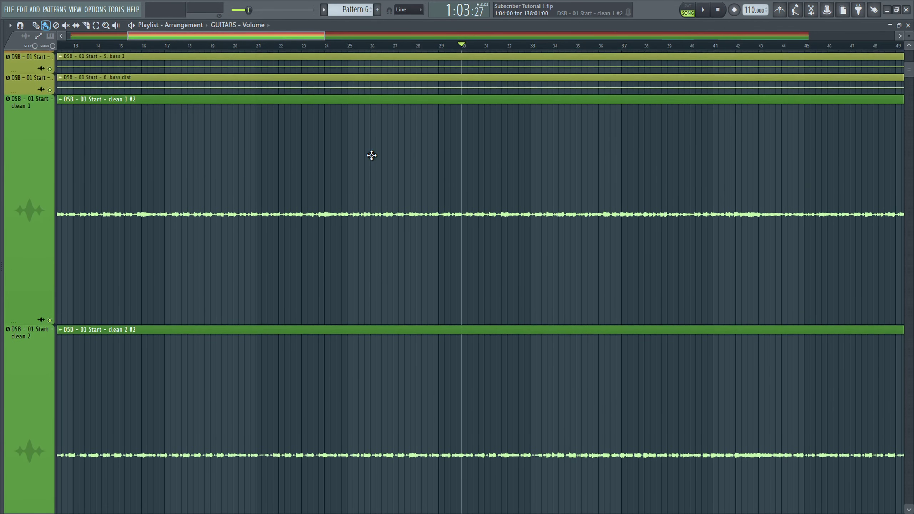
scroll(371, 153, "down", 2)
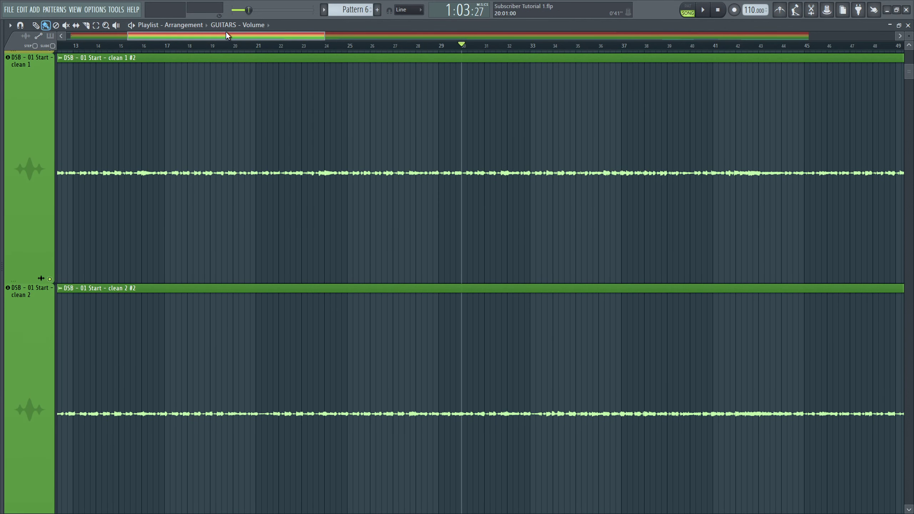
left_click_drag(226, 34, 484, 32)
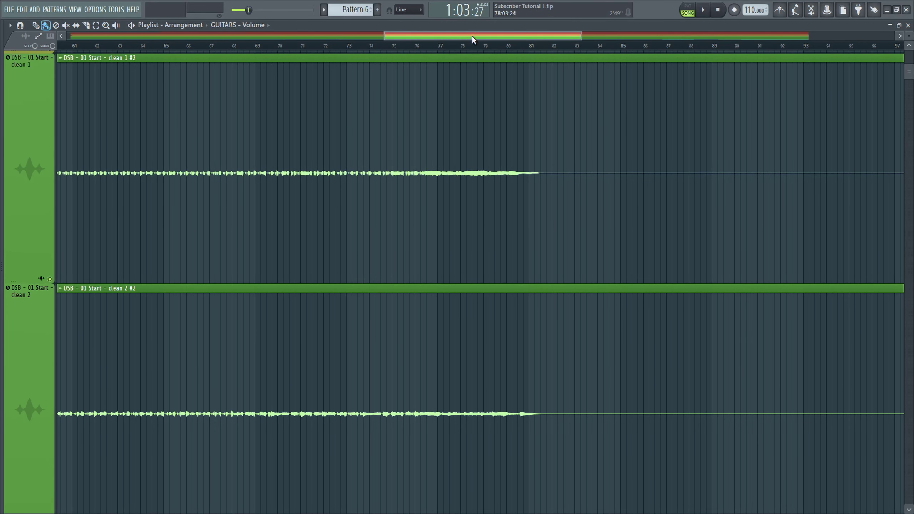
left_click_drag(471, 35, 299, 39)
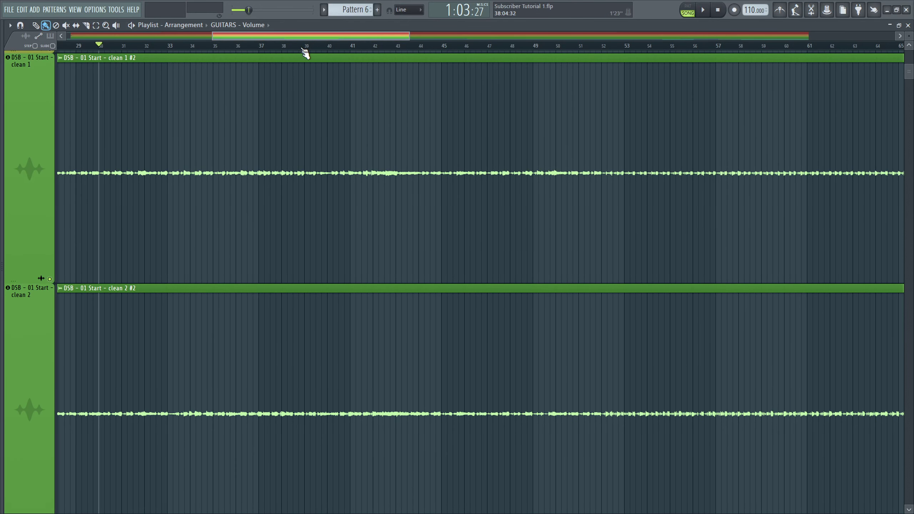
Step: Return the clean 1 and clean 2 playlist tracks to their compact height and go back to the mixer
right_click(30, 133)
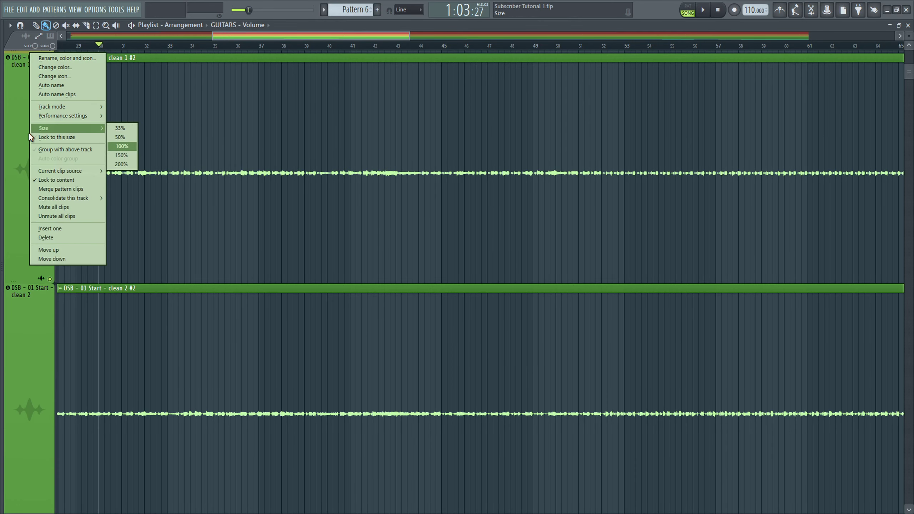
left_click(28, 132)
right_click(27, 132)
left_click(29, 133)
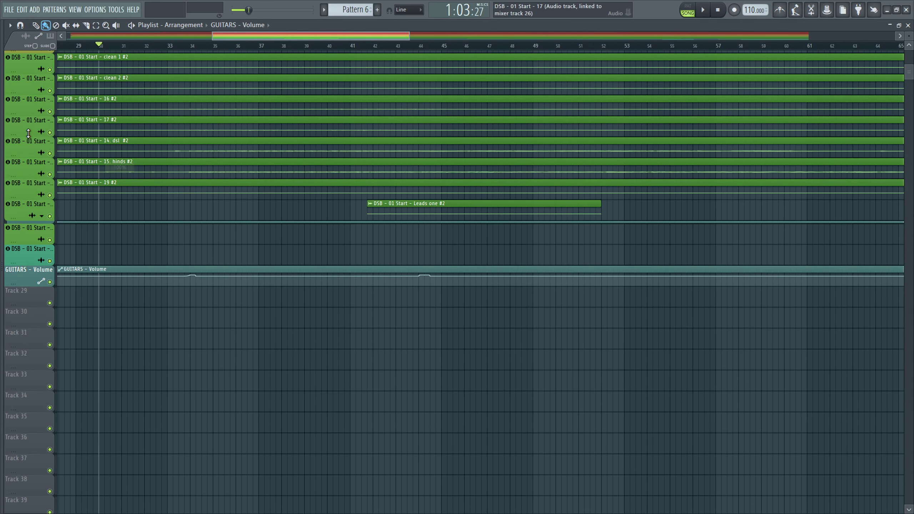
key("F5")
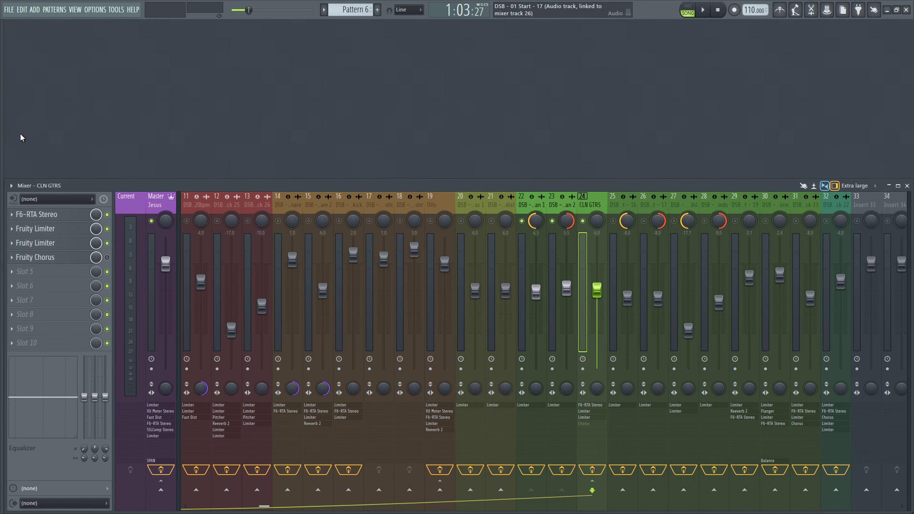
Step: Open both Fruity Limiters on the CLN GTRS bus and examine their compressor settings, including the threshold
left_click(35, 243)
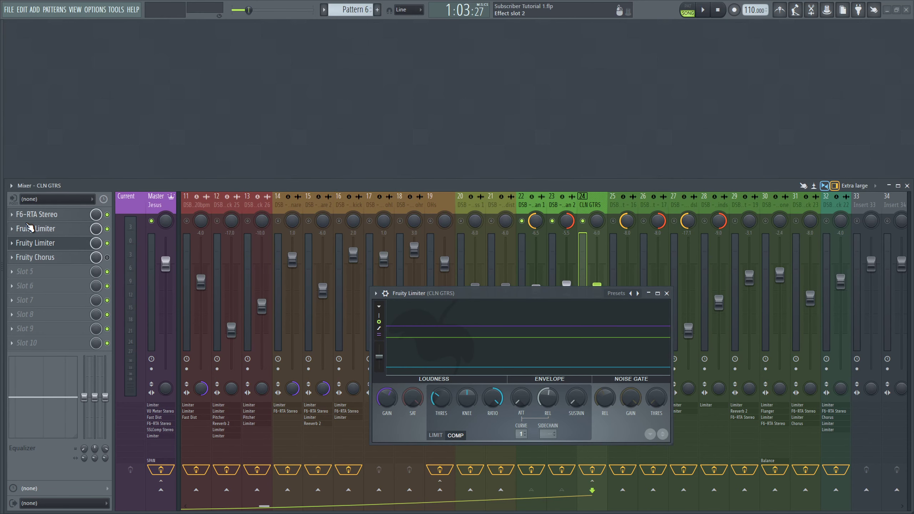
left_click(33, 233)
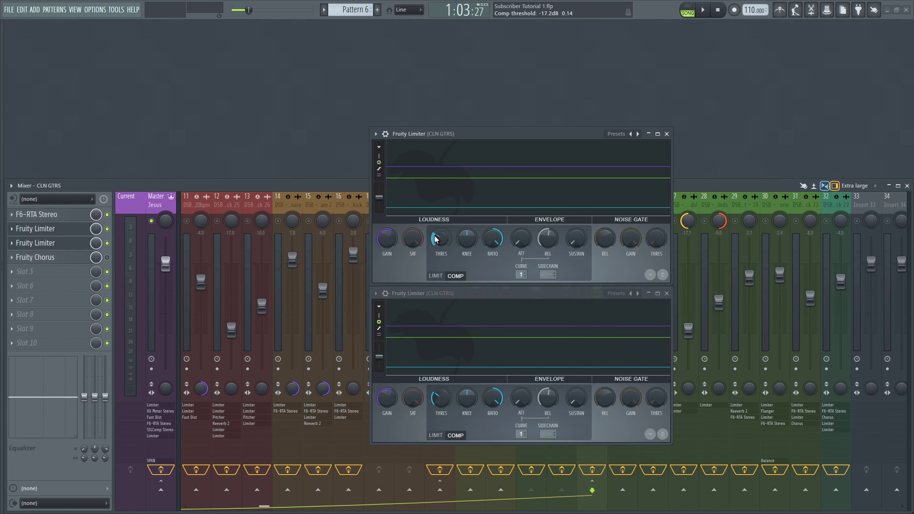
left_click(81, 228)
left_click(81, 228)
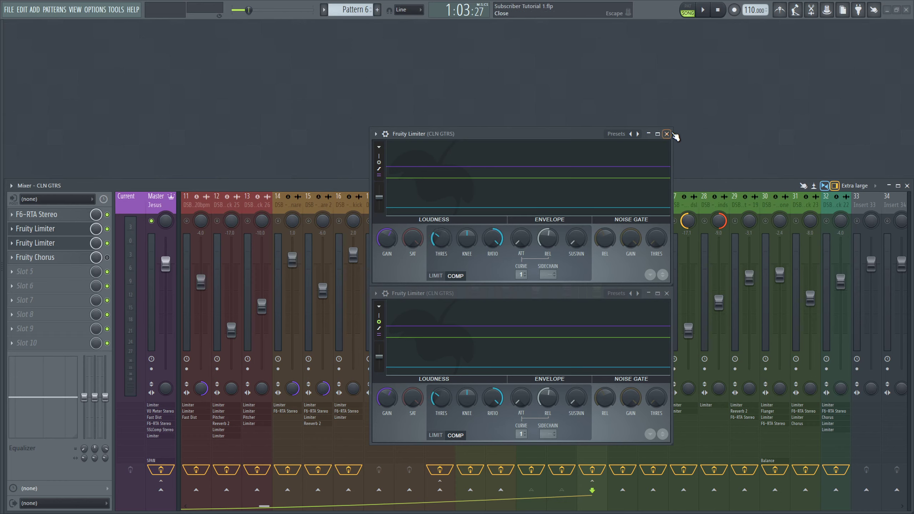
Step: Keep only the first Fruity Limiter open and play the clean guitars to watch its compression graph
left_click(83, 229)
left_click(61, 244)
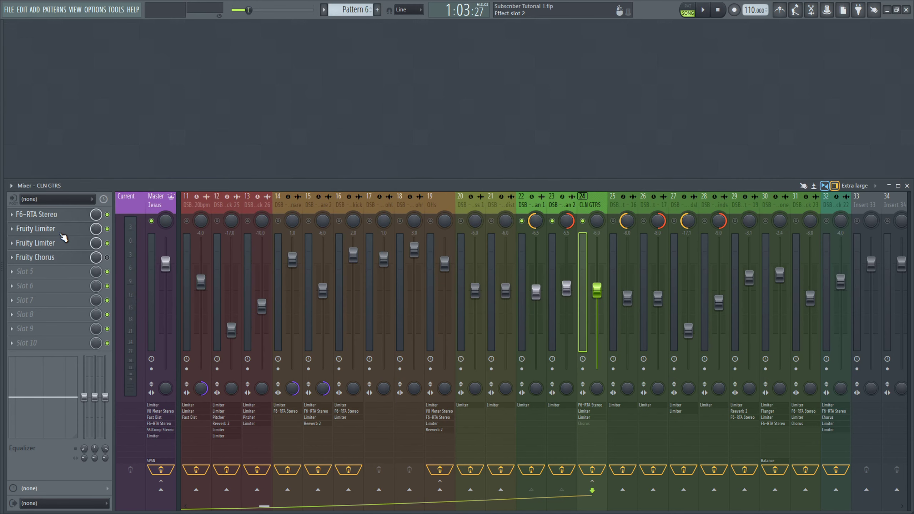
left_click(60, 231)
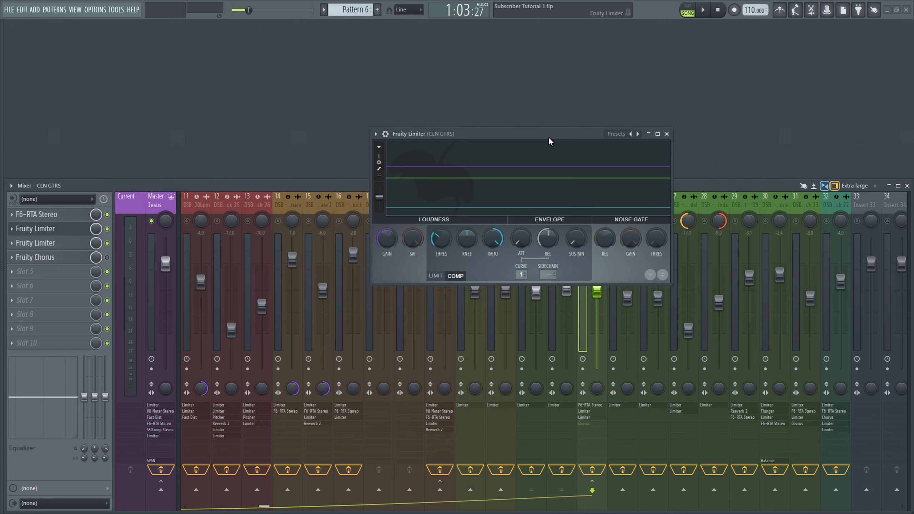
key("space")
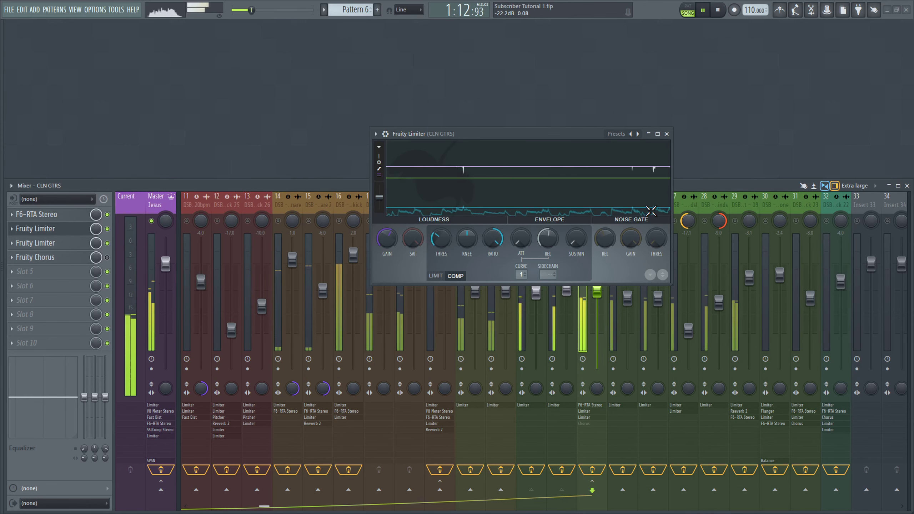
Step: Stop playback and open the second Fruity Limiter on the CLN GTRS bus alongside the first one
key("space")
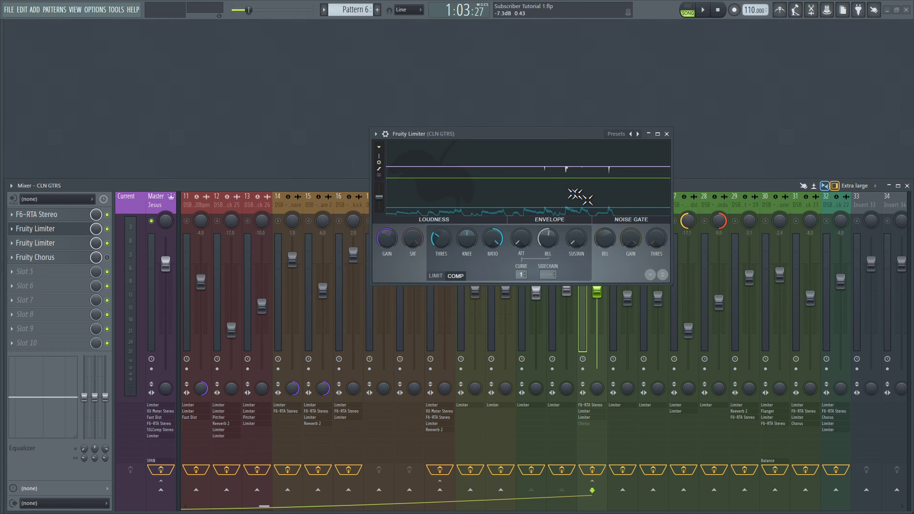
left_click(58, 239)
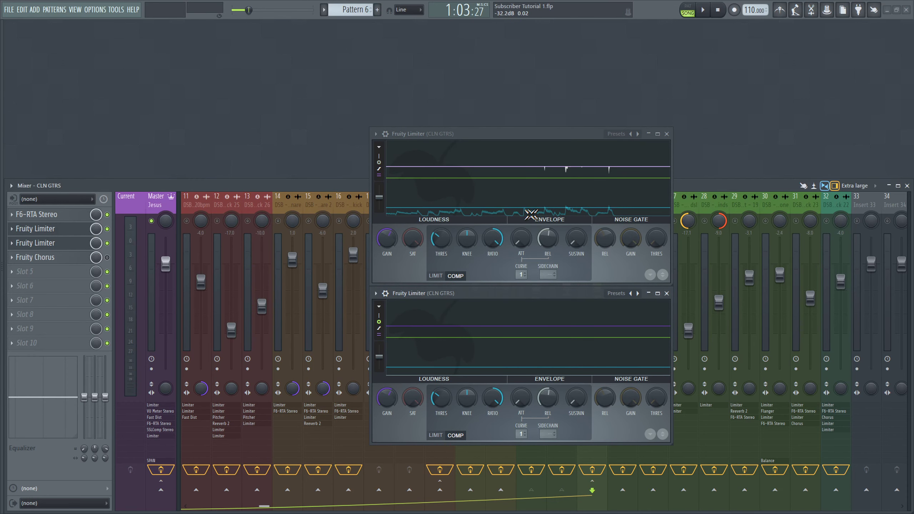
left_click(58, 229)
left_click(58, 229)
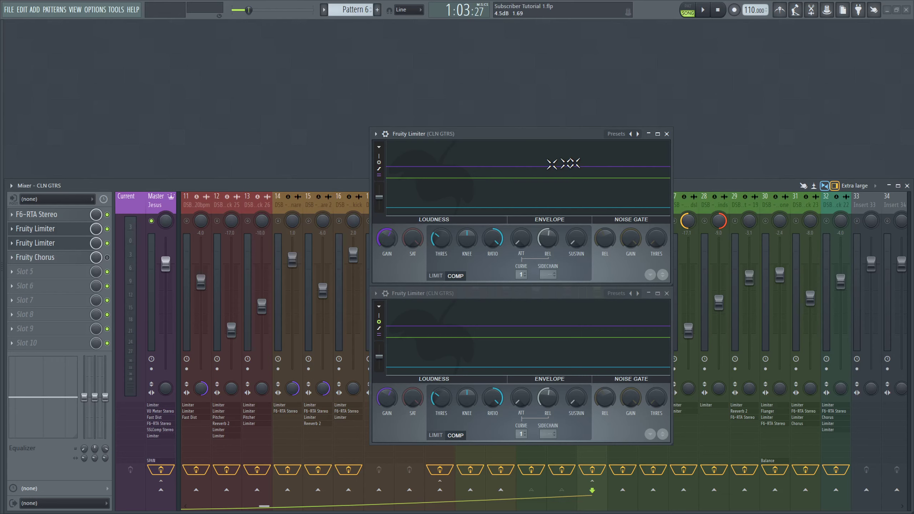
Step: Keep only the second Fruity Limiter open and play the clean guitars to watch its gain reduction
left_click(667, 134)
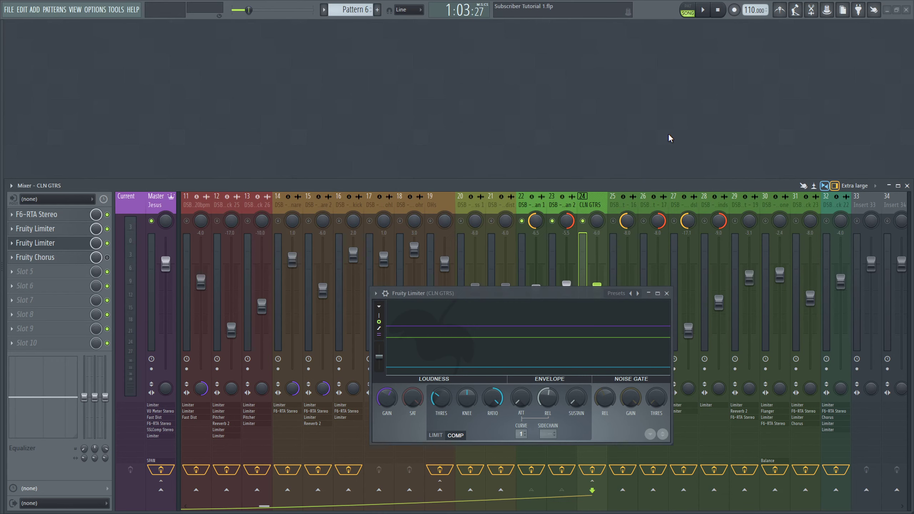
left_click_drag(470, 295, 432, 162)
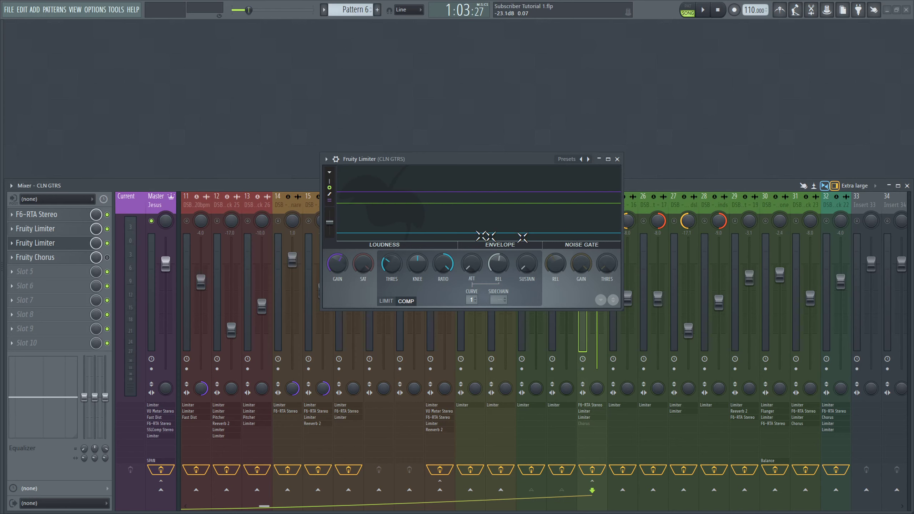
key("space")
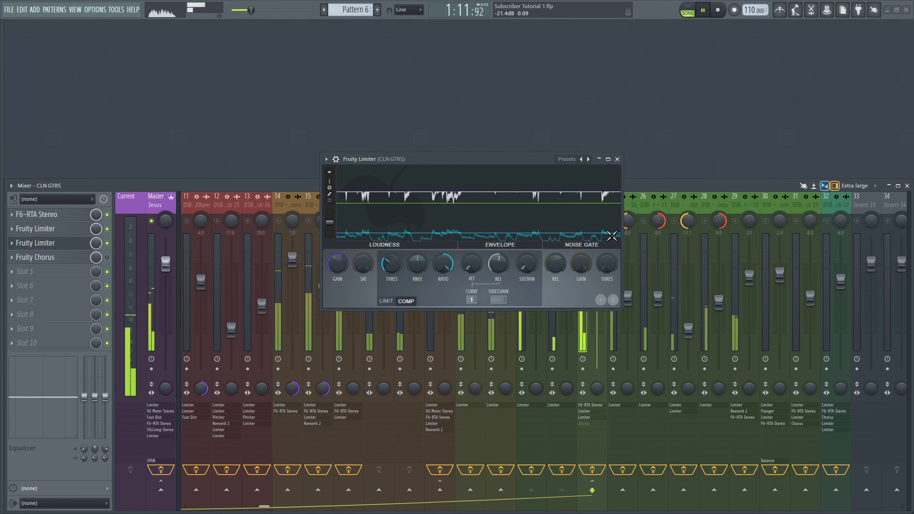
key("space")
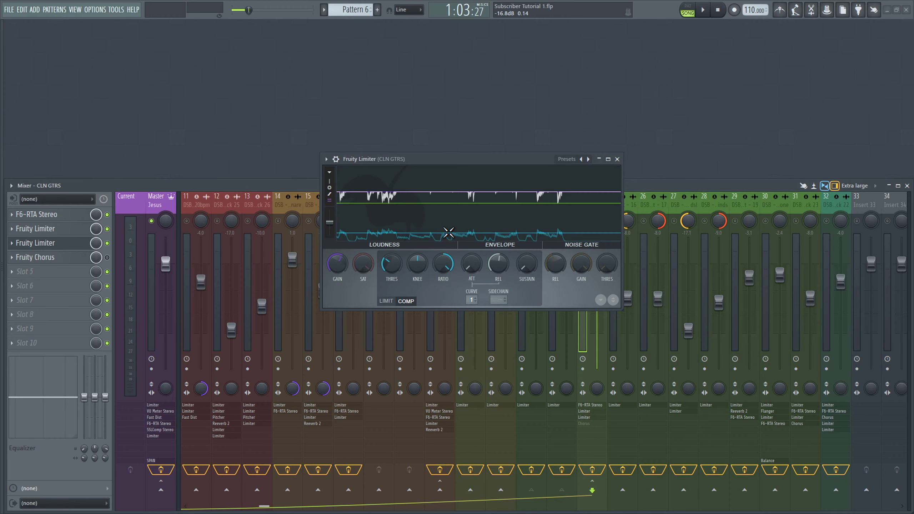
Step: Reopen the second Fruity Limiter, examine its compressor ratio and gain, and close it
left_click(57, 243)
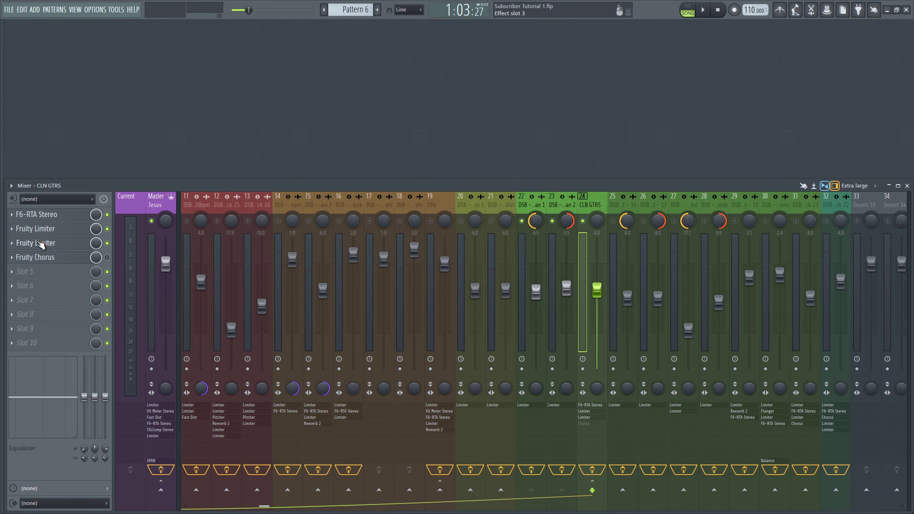
left_click(41, 244)
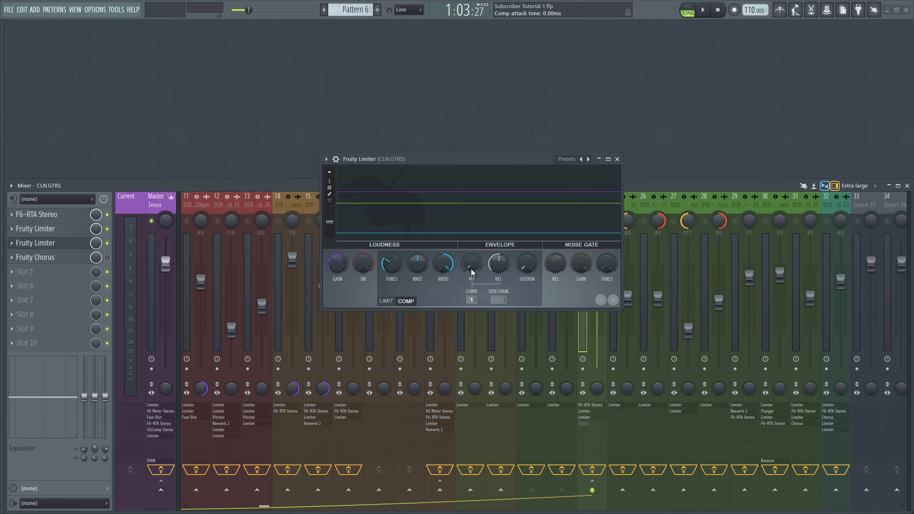
left_click_drag(438, 265, 443, 265)
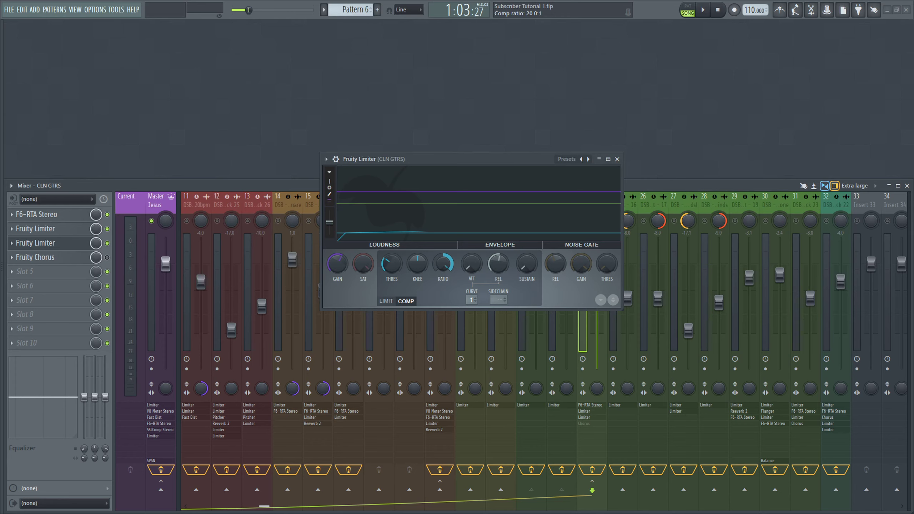
left_click_drag(337, 273, 337, 269)
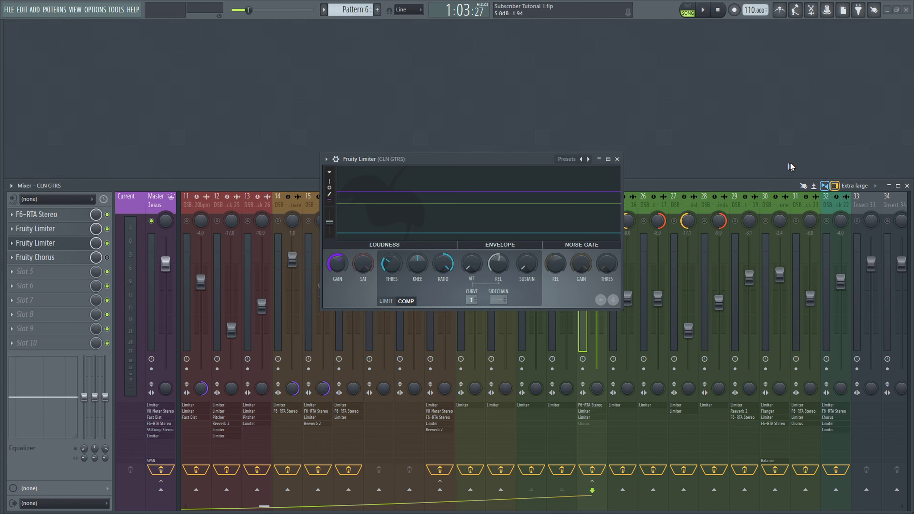
left_click(618, 159)
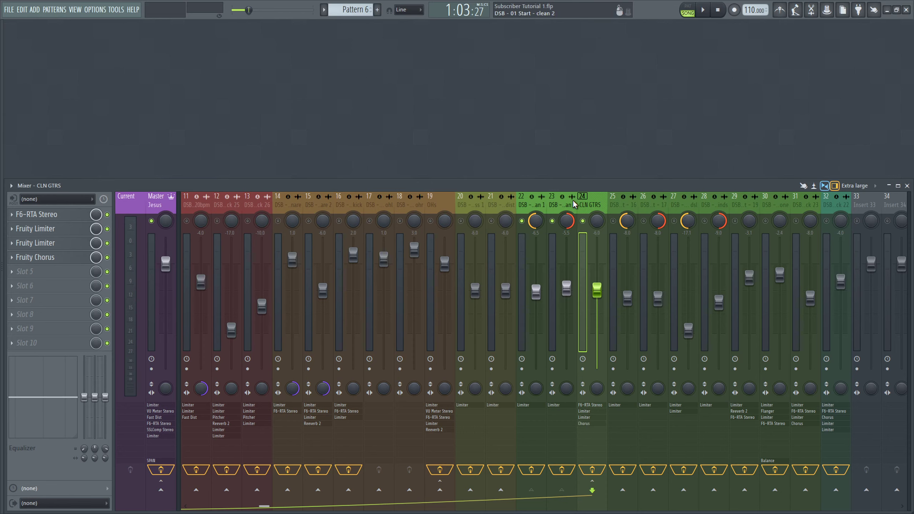
Step: Compare playback of the clean guitars with Fruity Chorus enabled and bypassed, leaving the effect enabled
key("space")
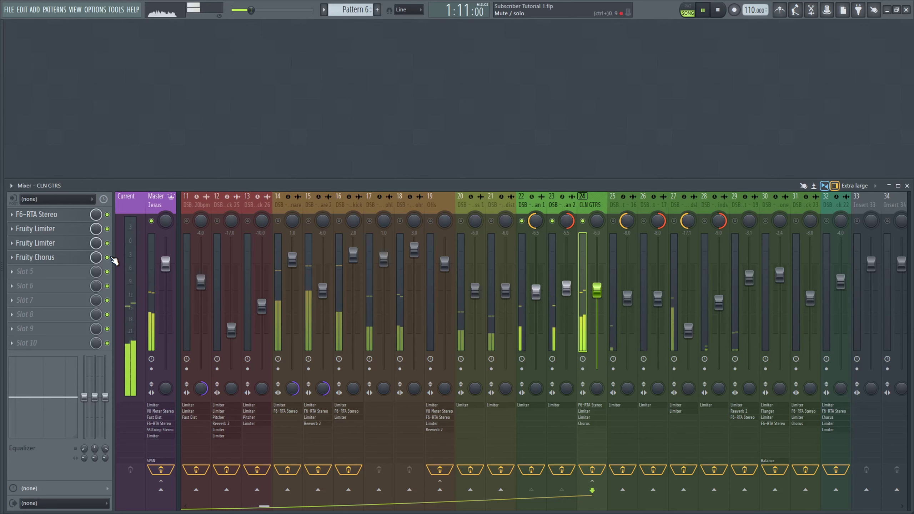
key("space")
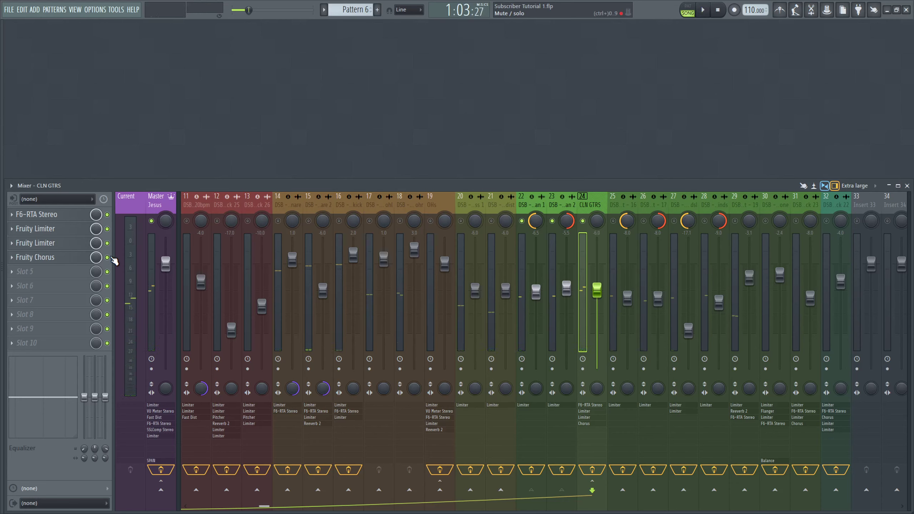
left_click(108, 258)
key("space")
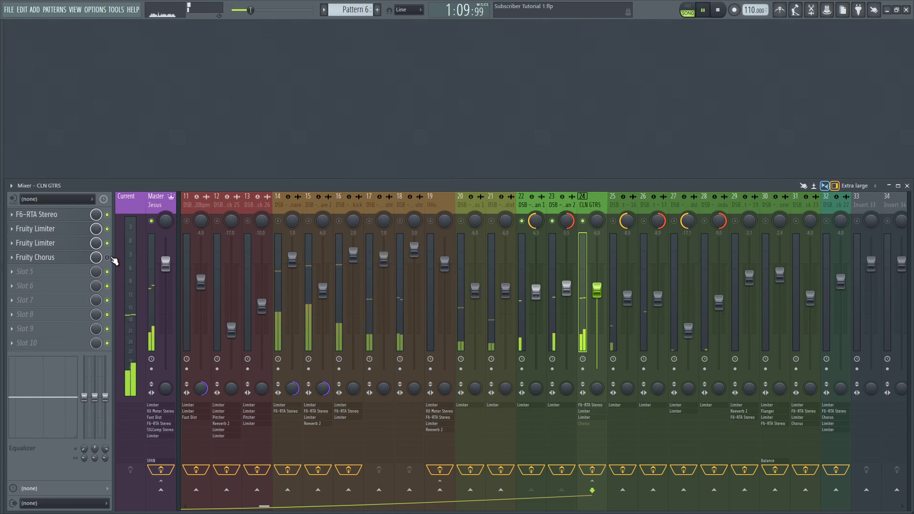
key("space")
left_click(107, 257)
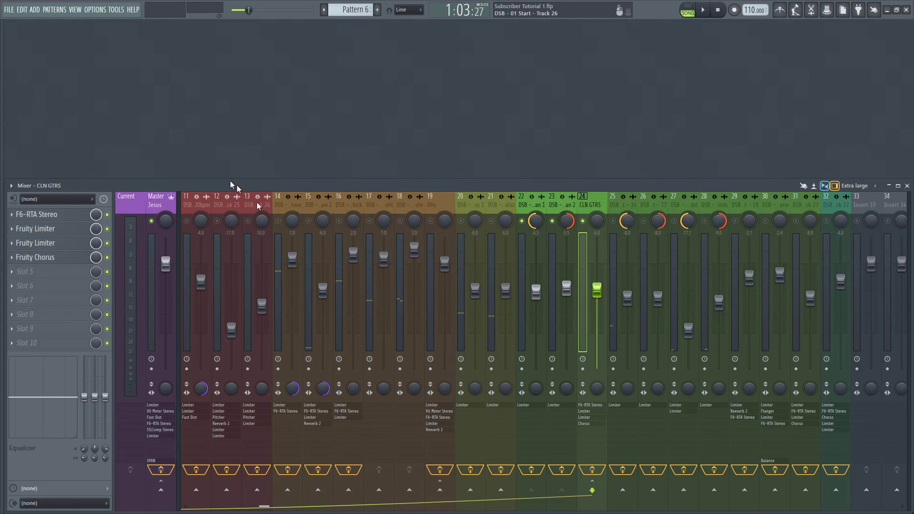
key("space")
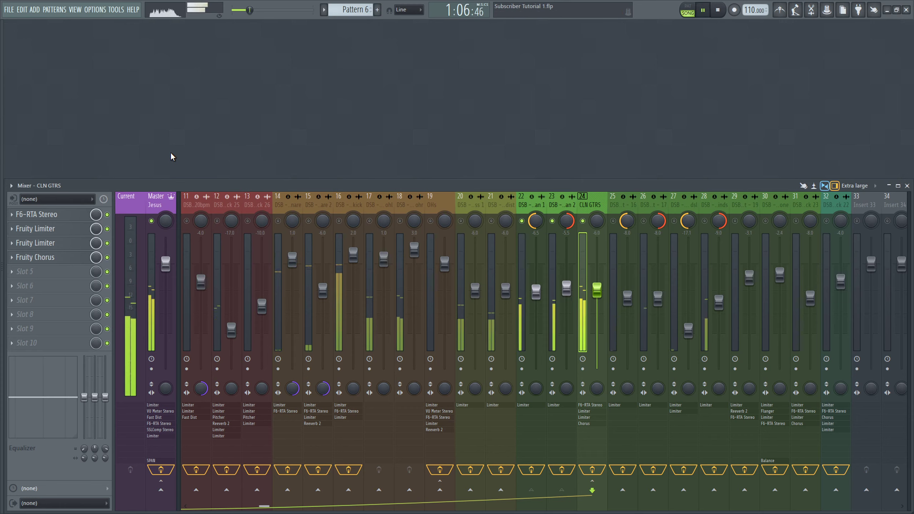
Step: Examine the Fruity Chorus parameters on the CLN GTRS bus, including the cross cutoff, and close the plugin
left_click(56, 257)
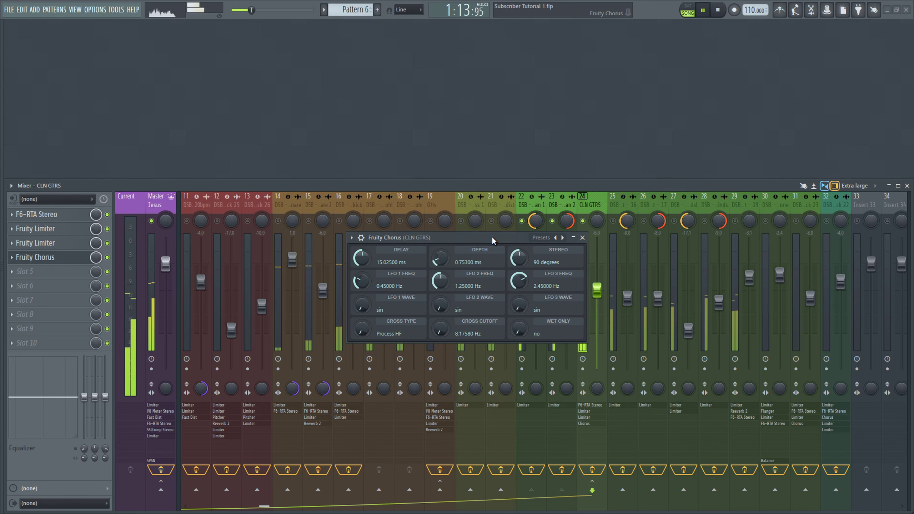
key("space")
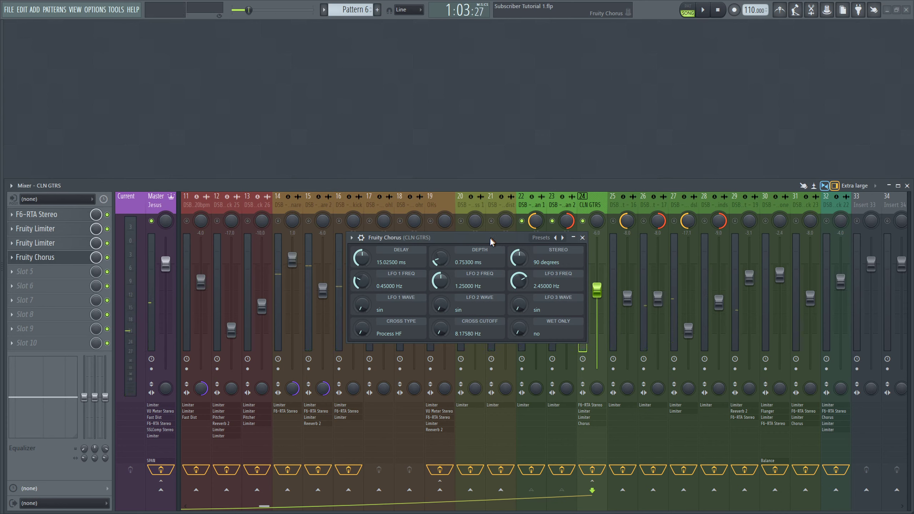
left_click_drag(452, 237, 421, 209)
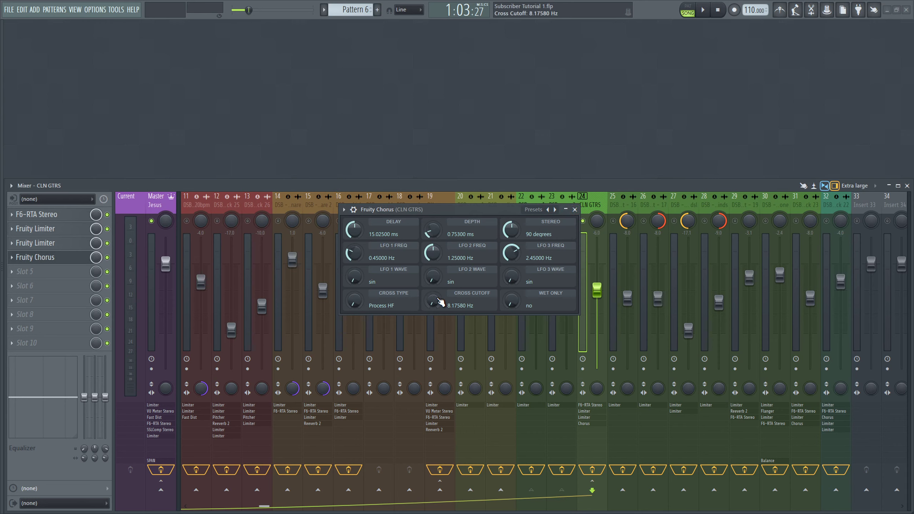
left_click_drag(480, 305, 480, 305)
left_click(576, 211)
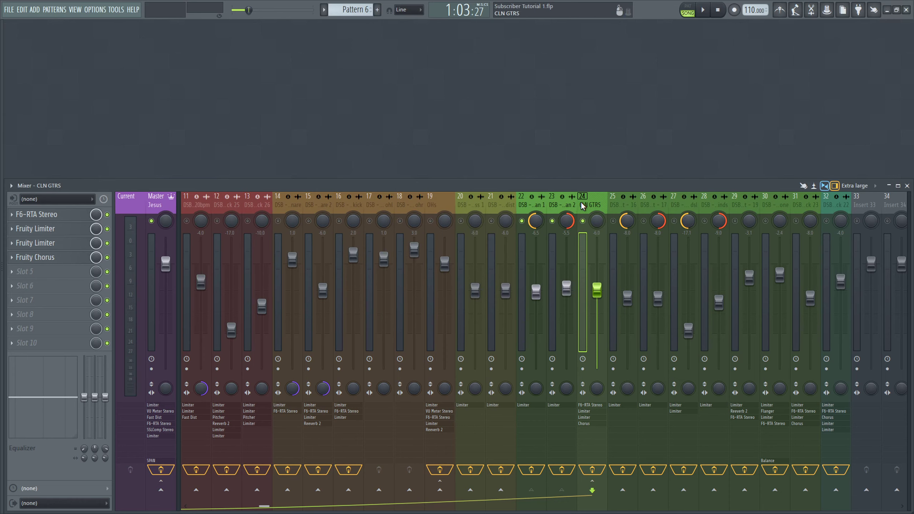
Step: Inspect the second Fruity Limiter on mixer track 27, the 14. dsl guitar, and close it
left_click(71, 258)
left_click(72, 257)
left_click(680, 202)
left_click(49, 229)
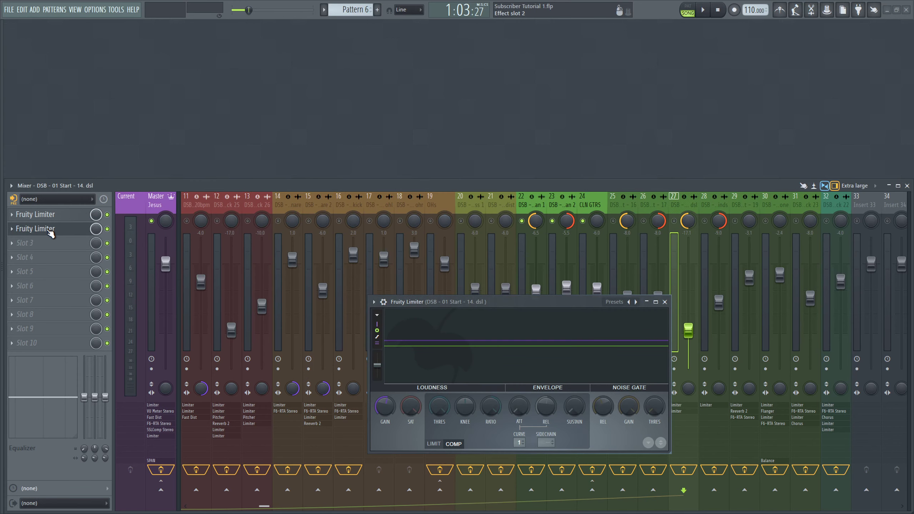
left_click(49, 230)
left_click(50, 230)
left_click(50, 230)
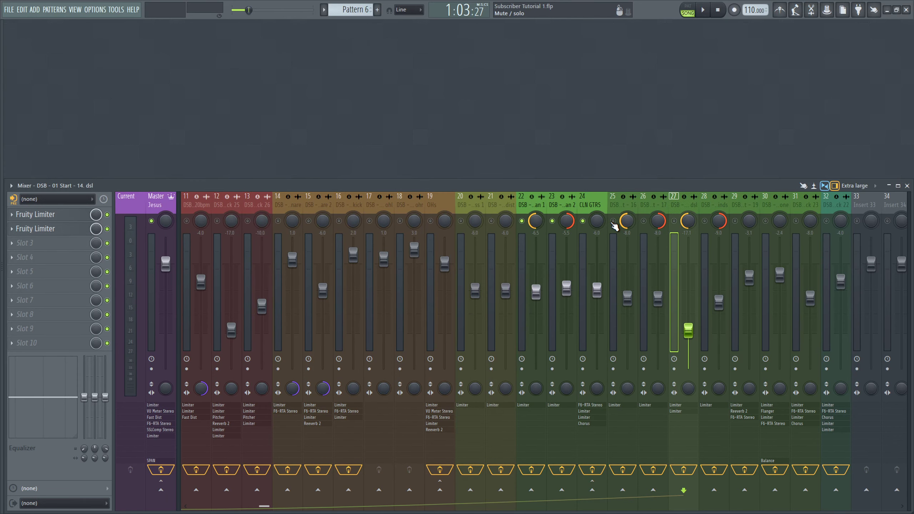
Step: Unsolo the clean guitars to bring back all mixer tracks, and select mixer track 29 (DSB - 01 Start - 19)
right_click(613, 221)
right_click(613, 221)
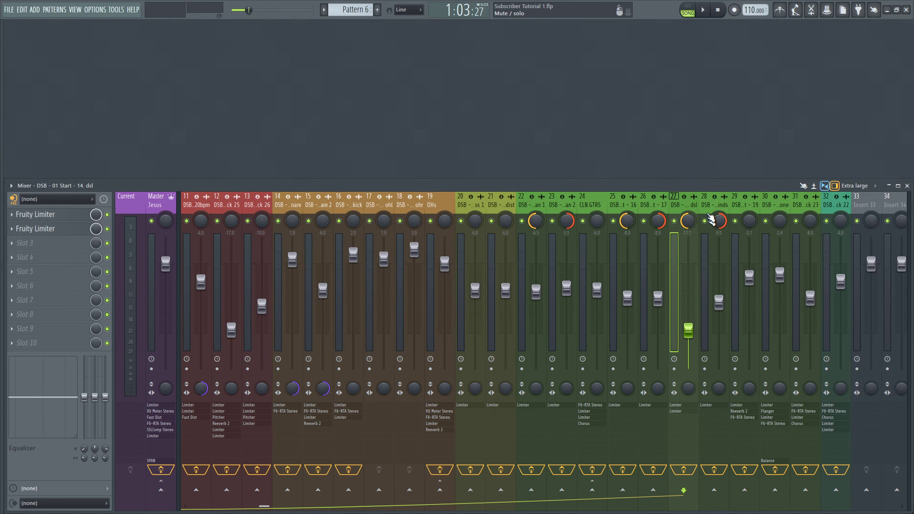
left_click(711, 220)
left_click(744, 205)
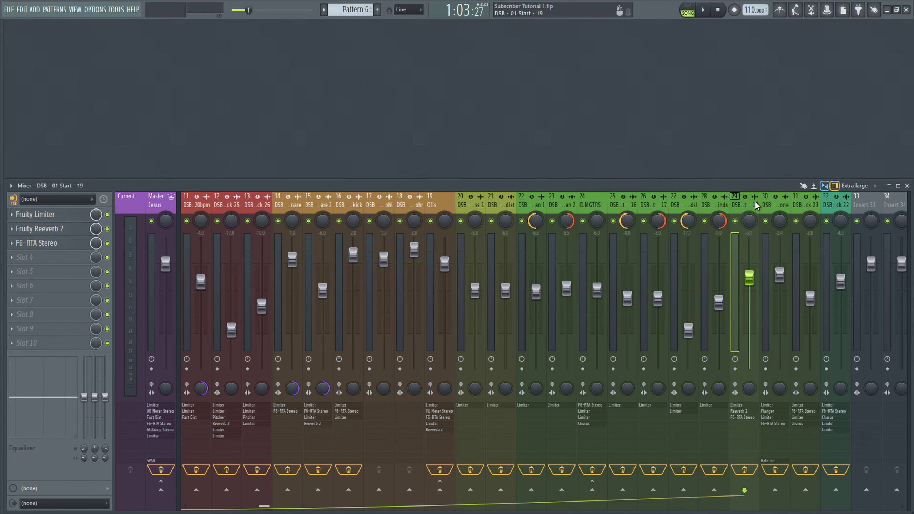
scroll(755, 201, "down", 5)
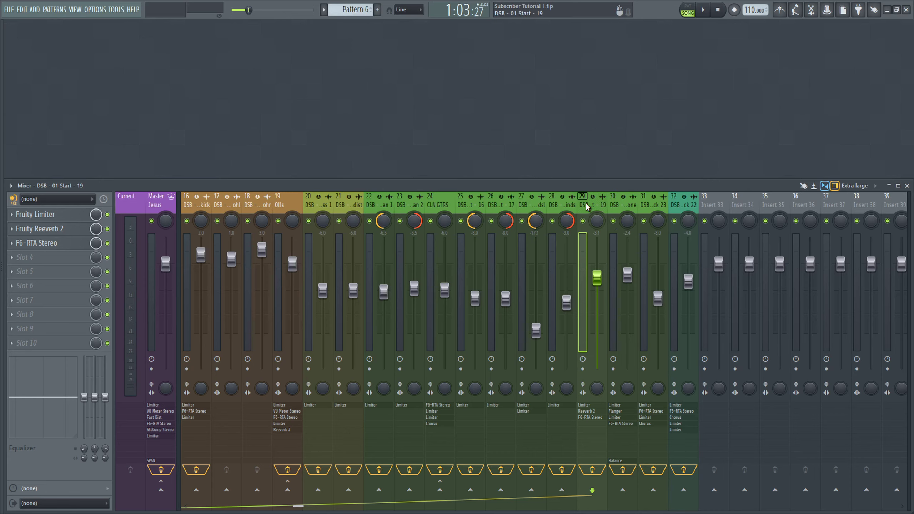
Step: Check the Fruity Limiter on track 29, close it, and open Fruity Reeverb 2 above the mixer
left_click(46, 215)
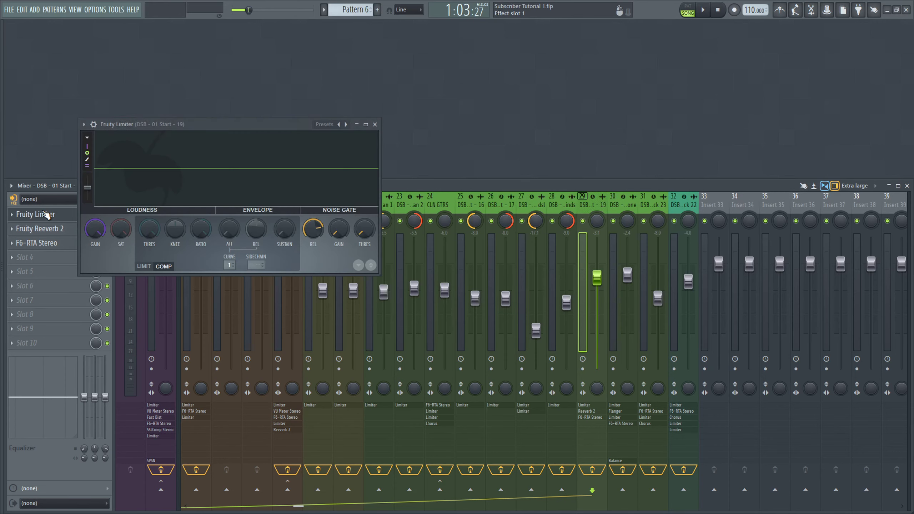
left_click(46, 214)
left_click(40, 229)
left_click_drag(637, 393, 588, 92)
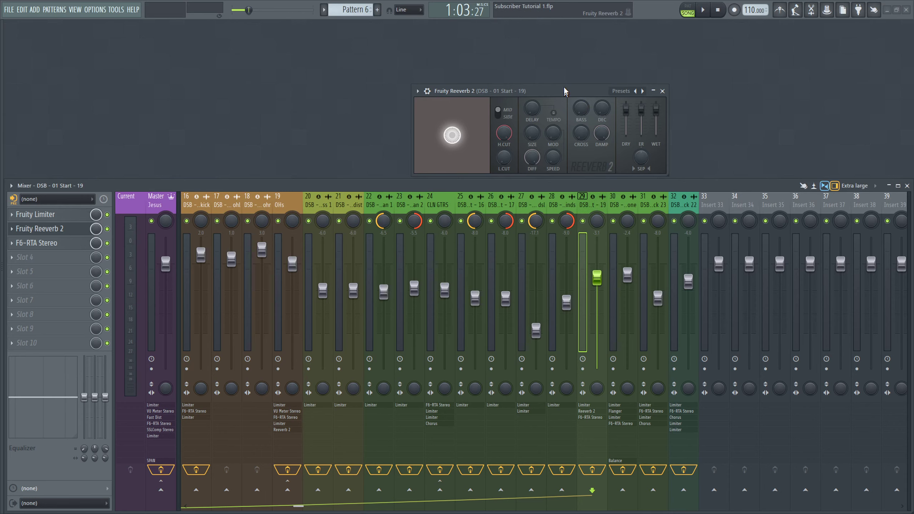
left_click_drag(563, 88, 564, 77)
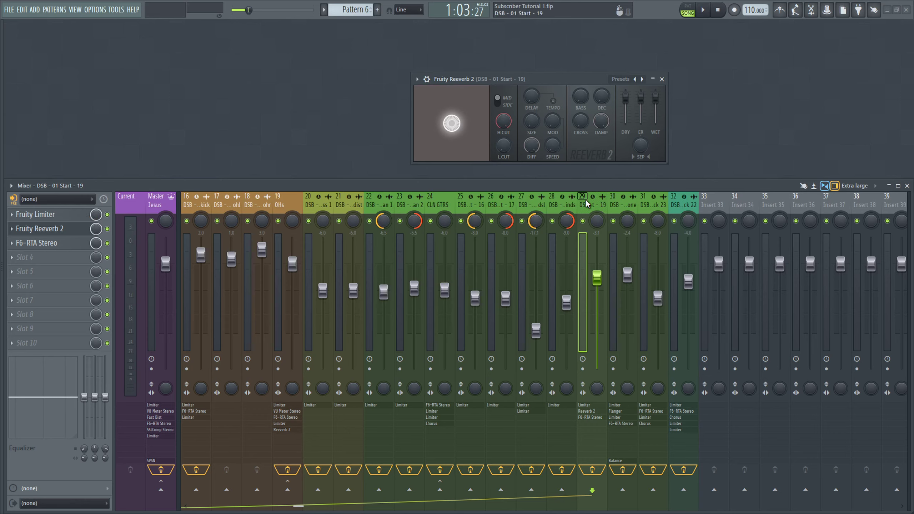
Step: Enlarge the DSB - 01 Start - 19 playlist track and place the playhead at bar 34, where its audio begins
key("F5")
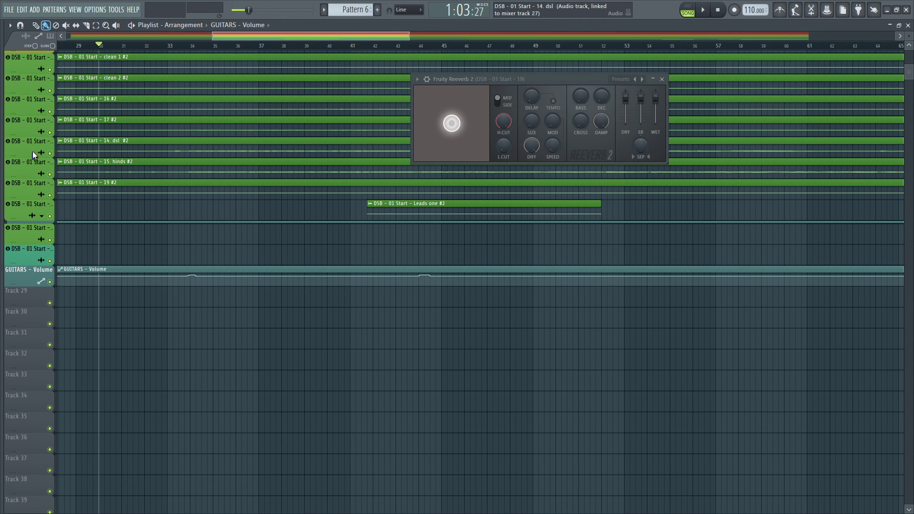
left_click_drag(52, 199, 53, 462)
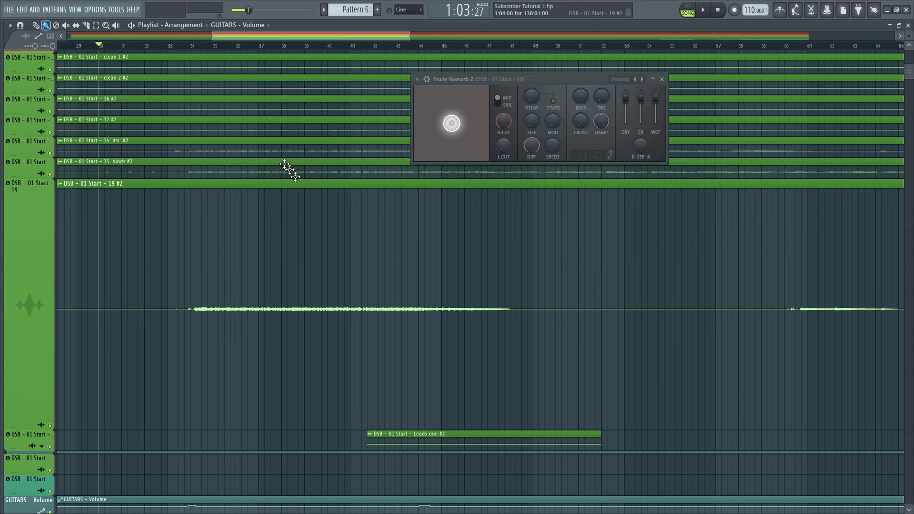
left_click(191, 46)
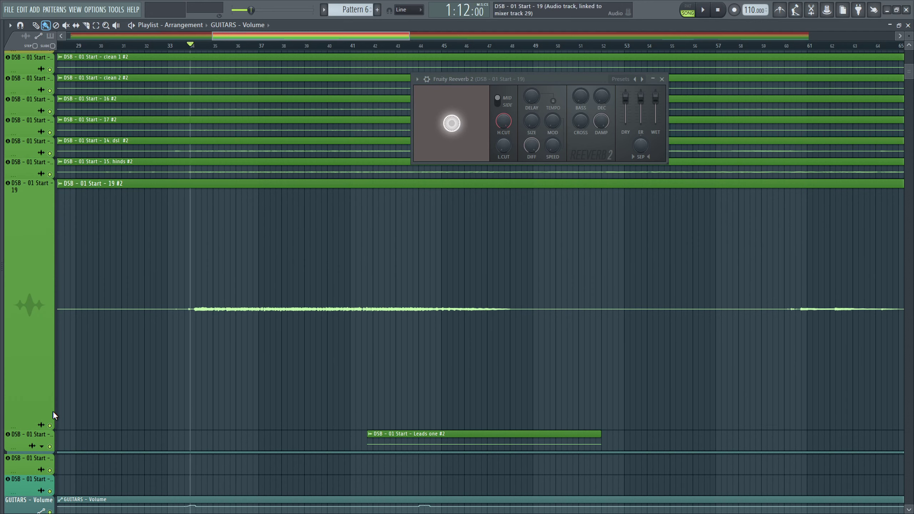
Step: Return to the mixer, solo track 29 and play the guitar through its effects
key("F9")
right_click(582, 221)
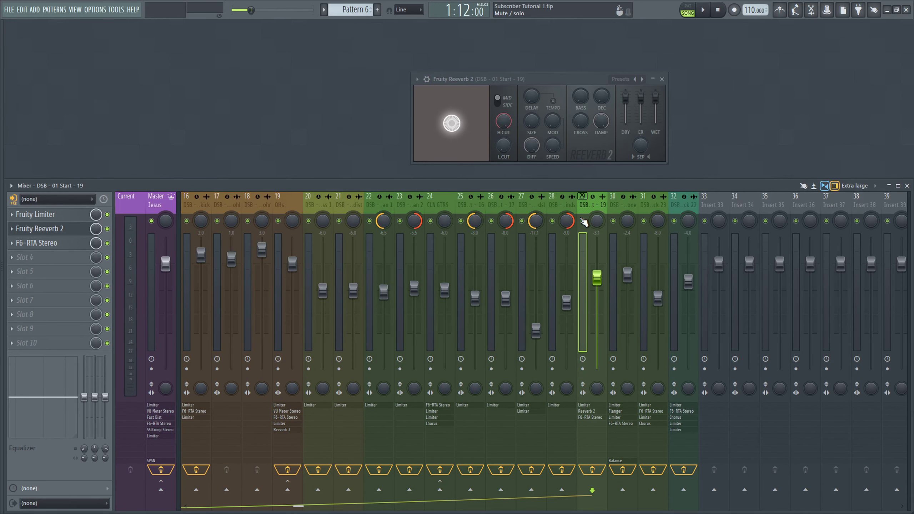
key("space")
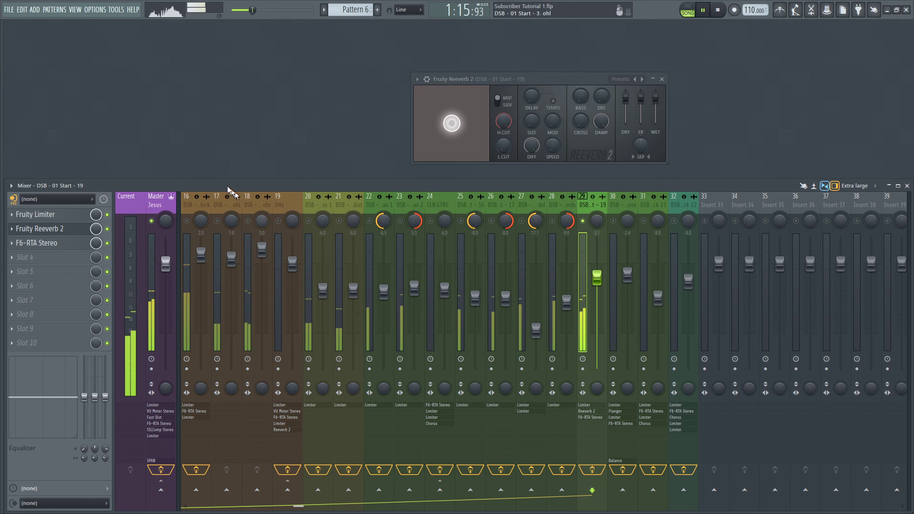
key("space")
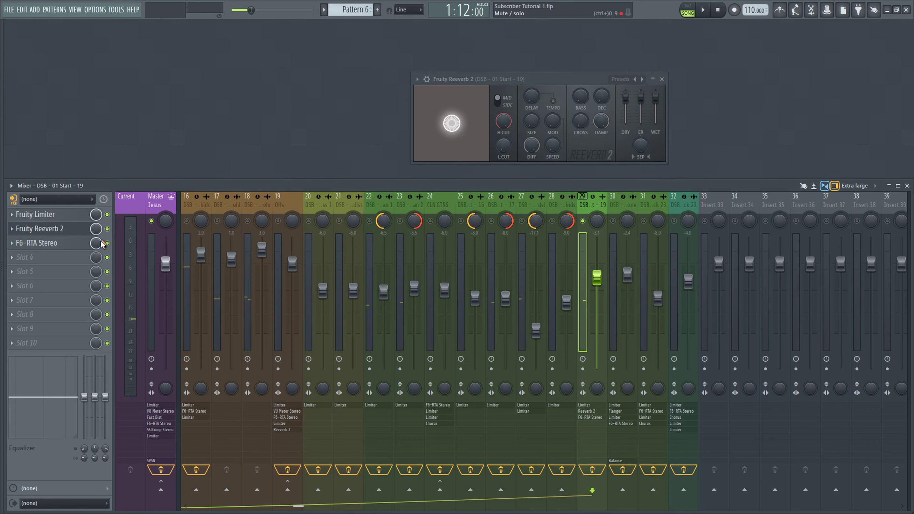
Step: Play track 29's guitar with Fruity Reeverb 2 and F6-RTA Stereo bypassed, and re-enable the reverb during playback to compare the sound
left_click(107, 229)
key("space")
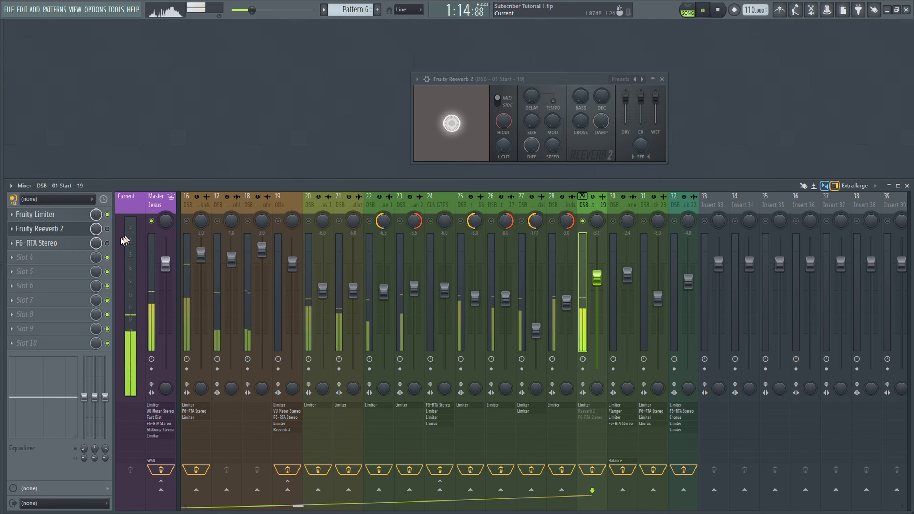
left_click(108, 229)
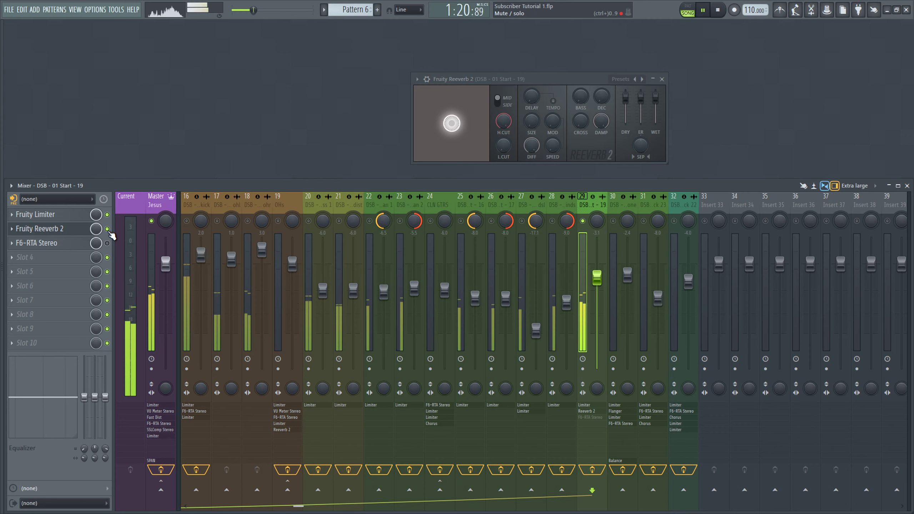
key("space")
left_click_drag(558, 80, 489, 81)
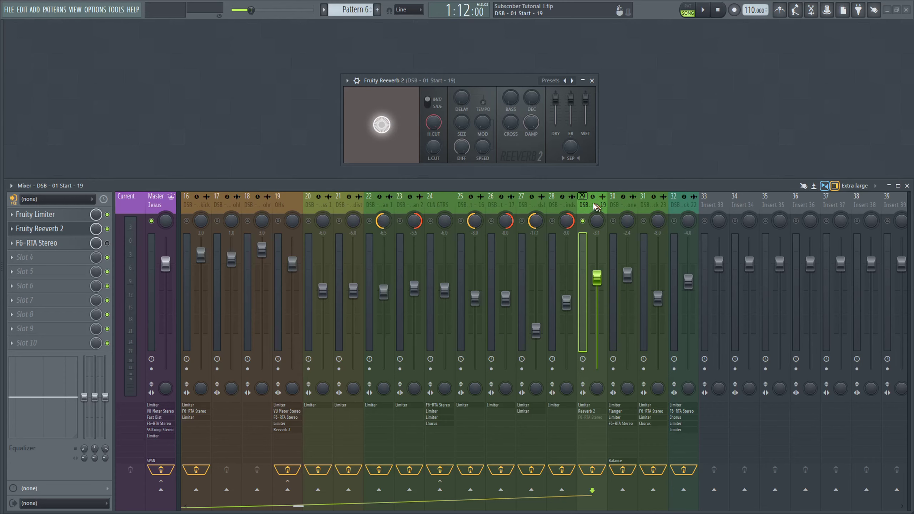
mouse_move(596, 221)
left_mouse_down()
mouse_move(596, 245)
mouse_move(596, 217)
left_mouse_up()
right_click(597, 222)
left_click(610, 228)
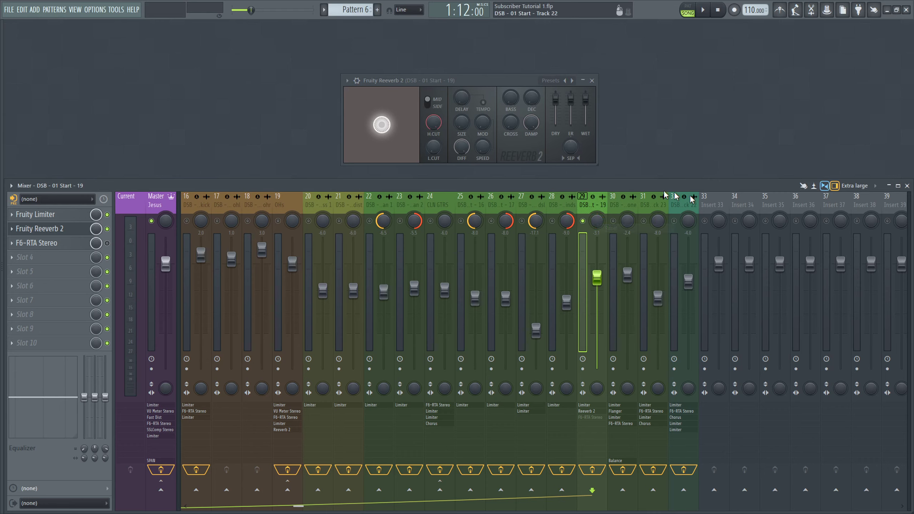
Step: Open F6-RTA Stereo on track 29 and step through its six bands and both cut filters, finishing on band 5
left_click(87, 245)
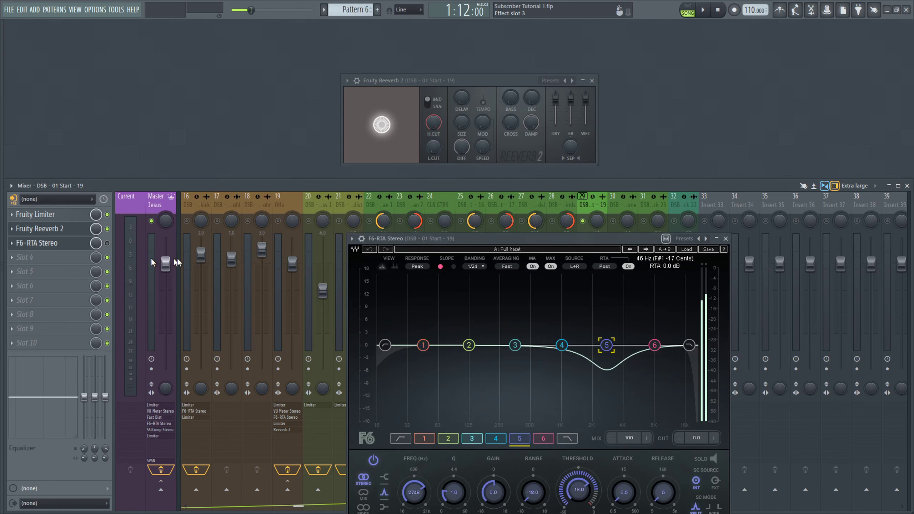
left_click_drag(581, 238, 632, 173)
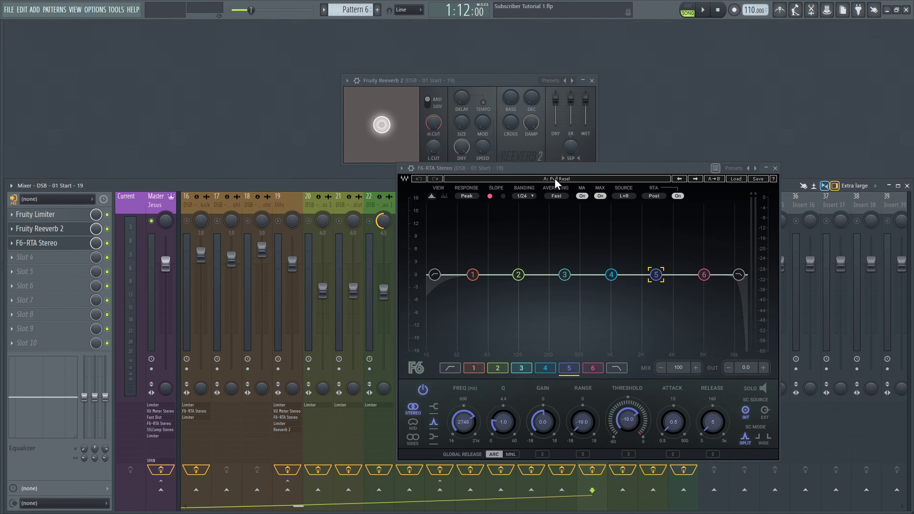
left_click(472, 274)
left_click(503, 369)
left_click(525, 369)
left_click(547, 369)
left_click(569, 367)
left_click(592, 368)
left_click(449, 368)
left_click(616, 369)
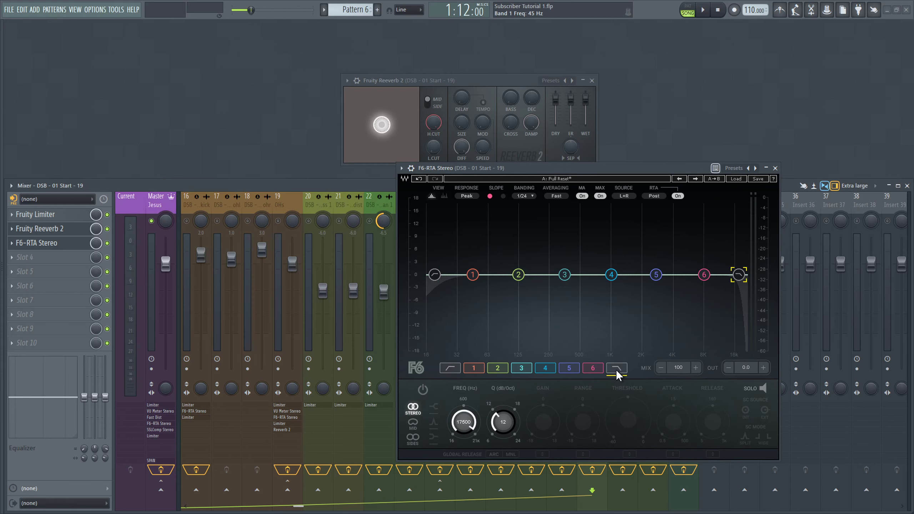
left_click(566, 371)
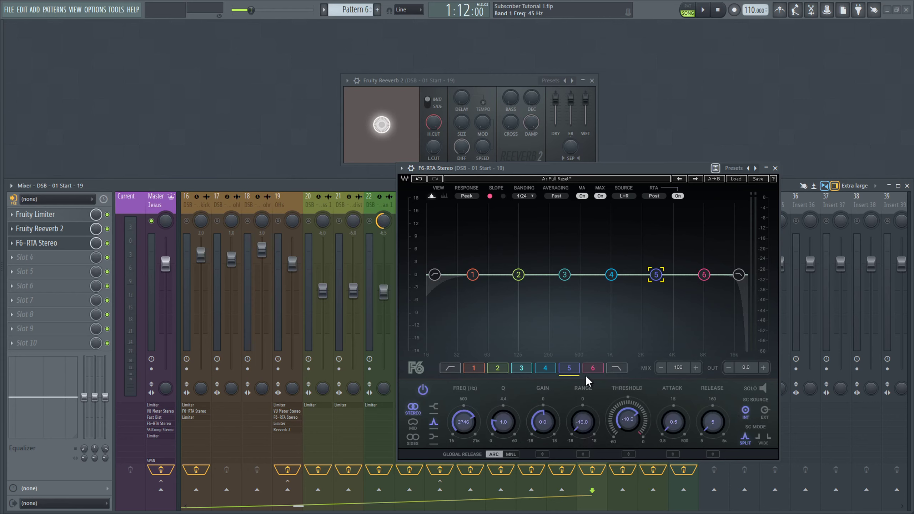
Step: Close Fruity Reeverb 2 and reposition the F6-RTA Stereo window so its whole interface is in clear view
left_click(591, 81)
left_click_drag(598, 167, 495, 81)
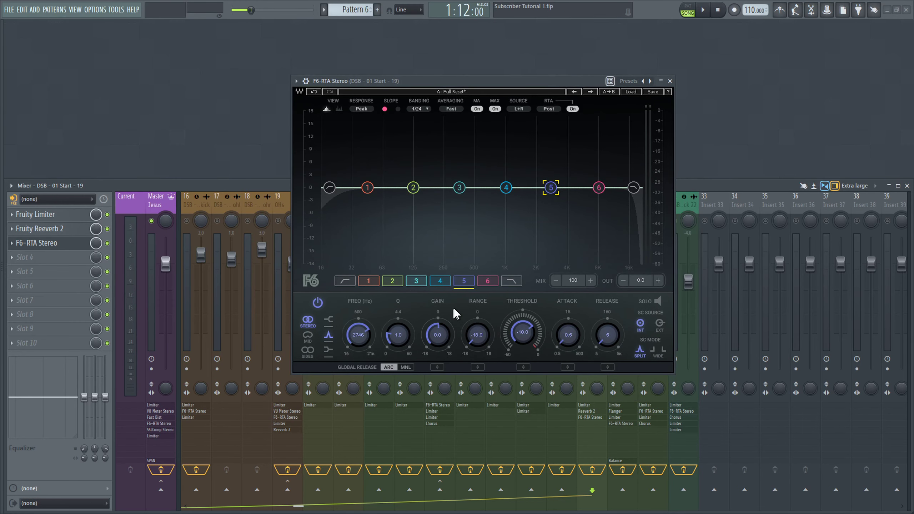
left_click_drag(425, 84, 444, 100)
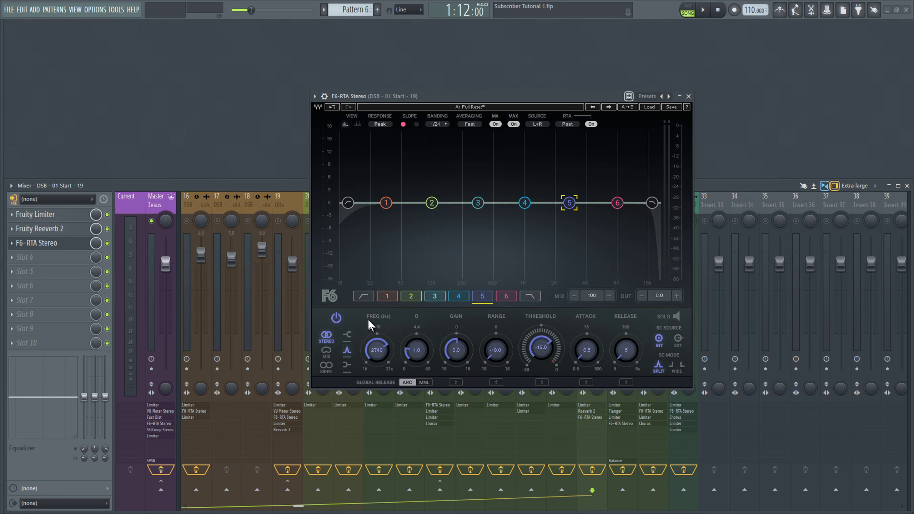
Step: Examine band 5's frequency, Q and gain controls, and its dynamic range, threshold, attack and release controls
left_click_drag(359, 316, 477, 375)
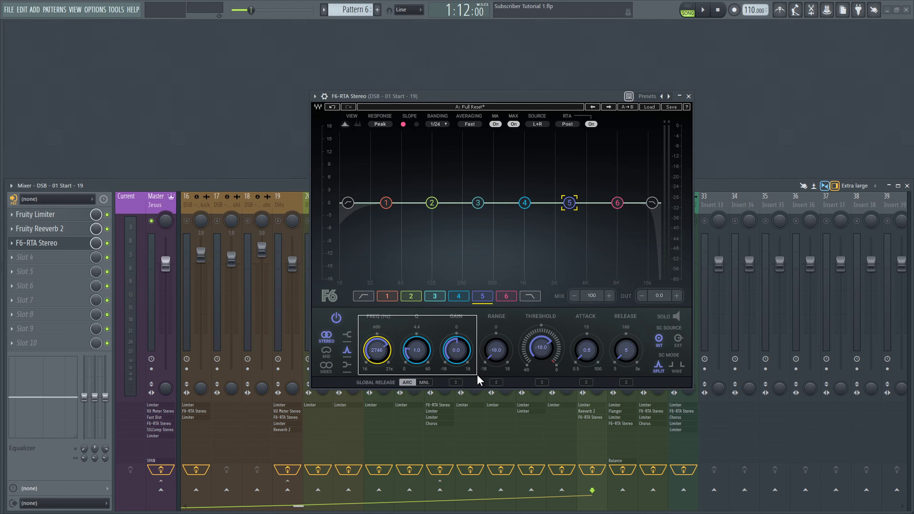
left_click_drag(477, 374, 476, 369)
left_click(479, 324)
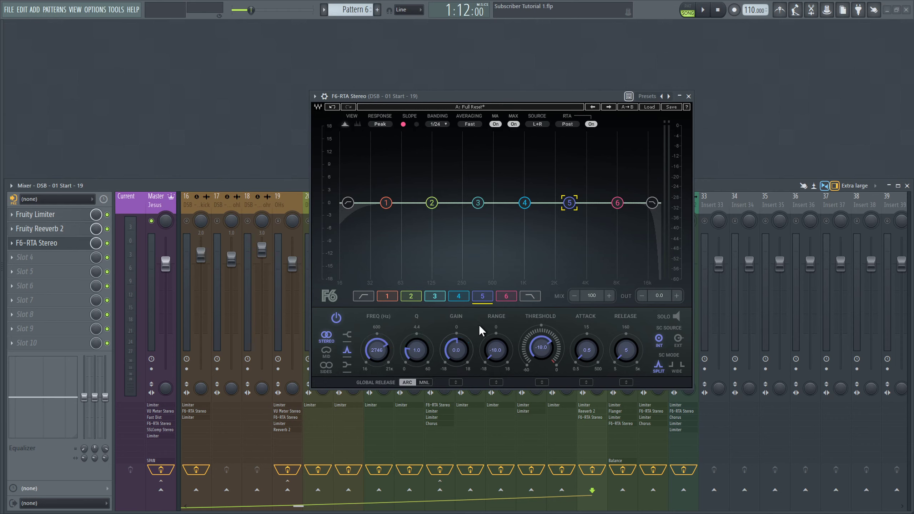
left_click_drag(478, 313, 643, 377)
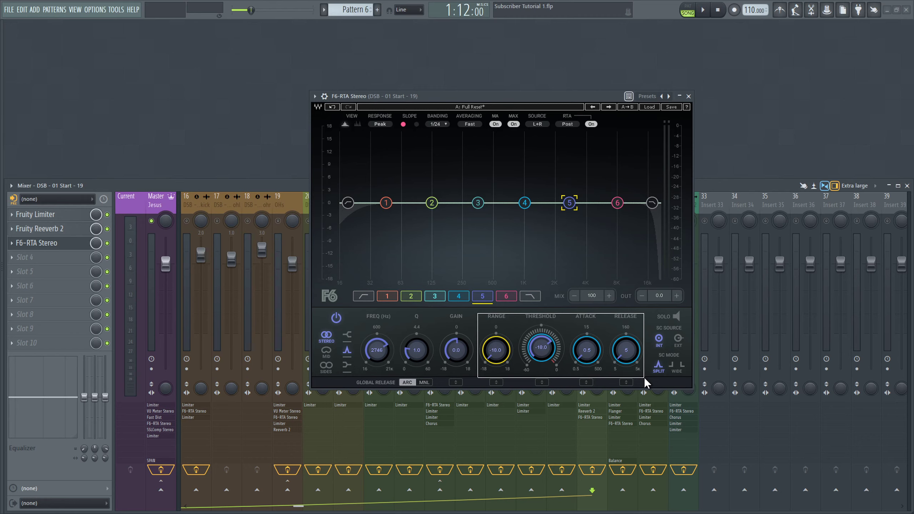
left_click_drag(644, 377, 644, 377)
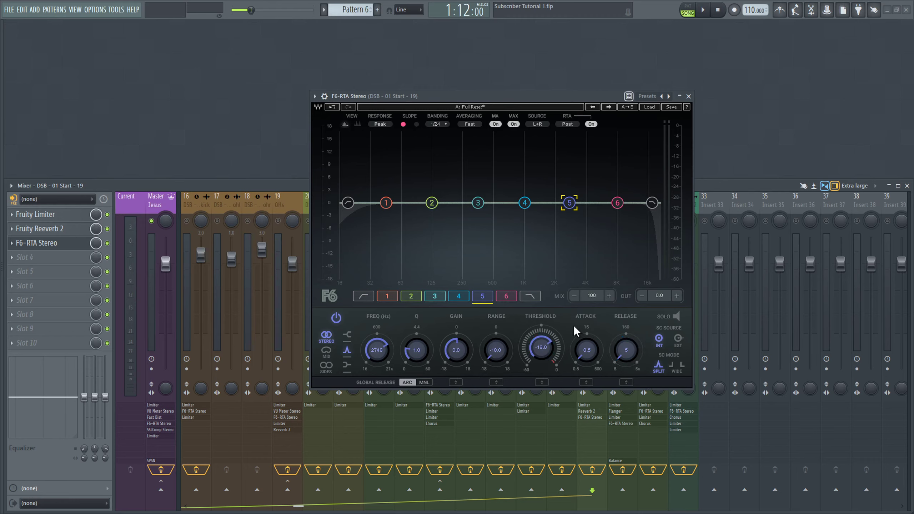
left_click_drag(583, 339, 644, 374)
Step: Play the soloed guitar on track 29 and watch how F6-RTA Stereo's band 5 reacts to the signal
left_click_drag(573, 94, 450, 108)
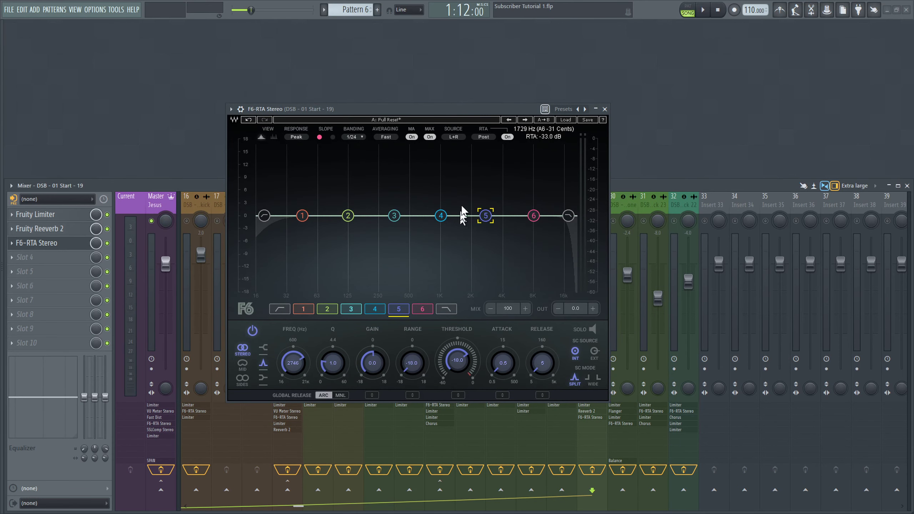
left_click_drag(470, 108, 386, 82)
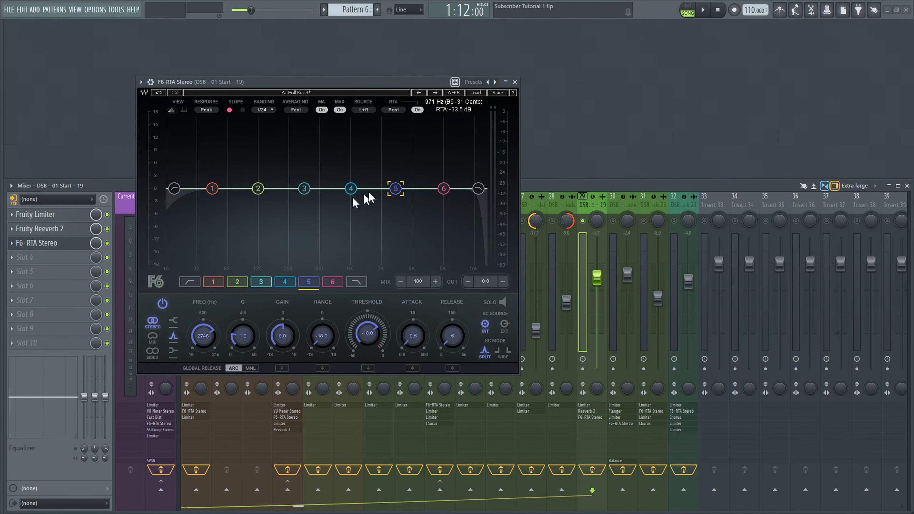
key("space")
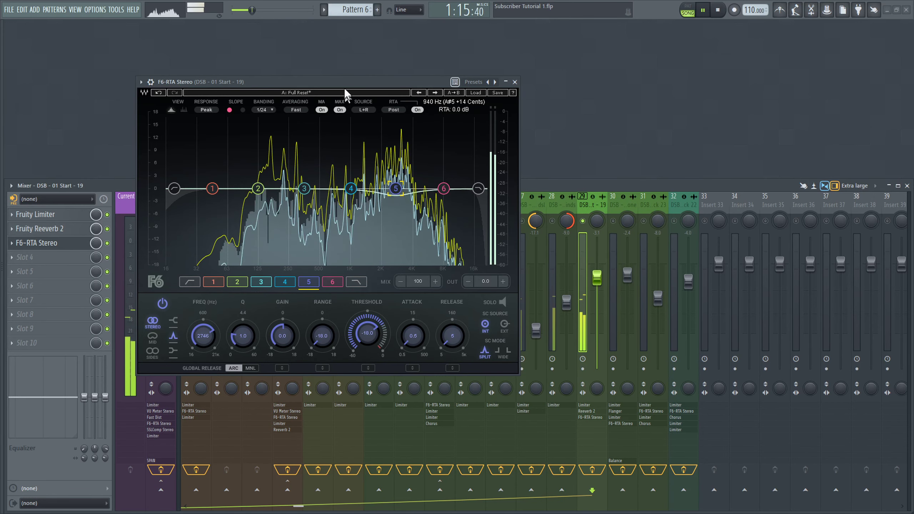
left_click_drag(346, 83, 449, 99)
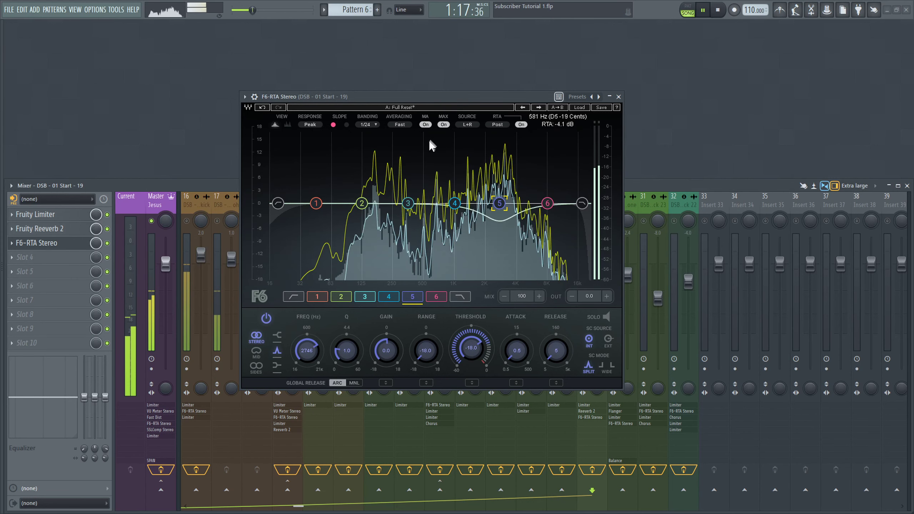
key("space")
Step: Bypass band 5 in F6-RTA Stereo, play the guitar without it, and switch the band back on
left_click(267, 318)
key("space")
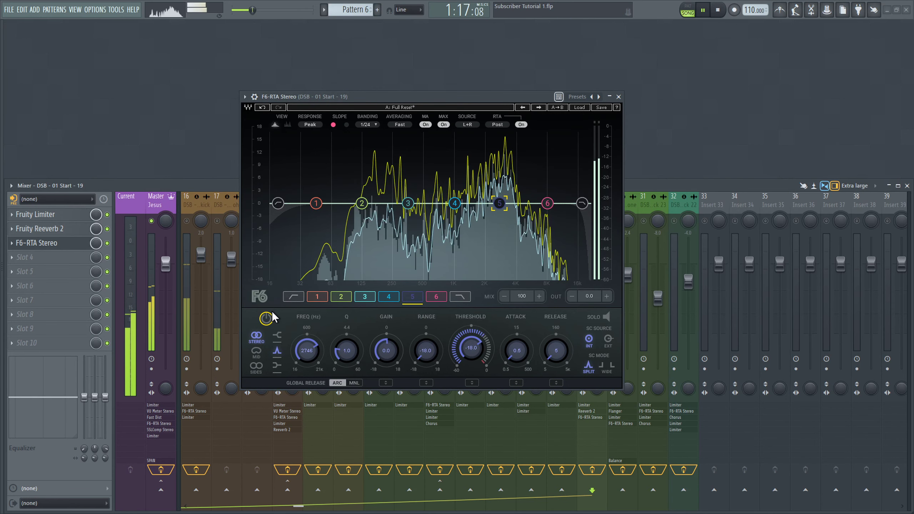
key("space")
left_click(266, 318)
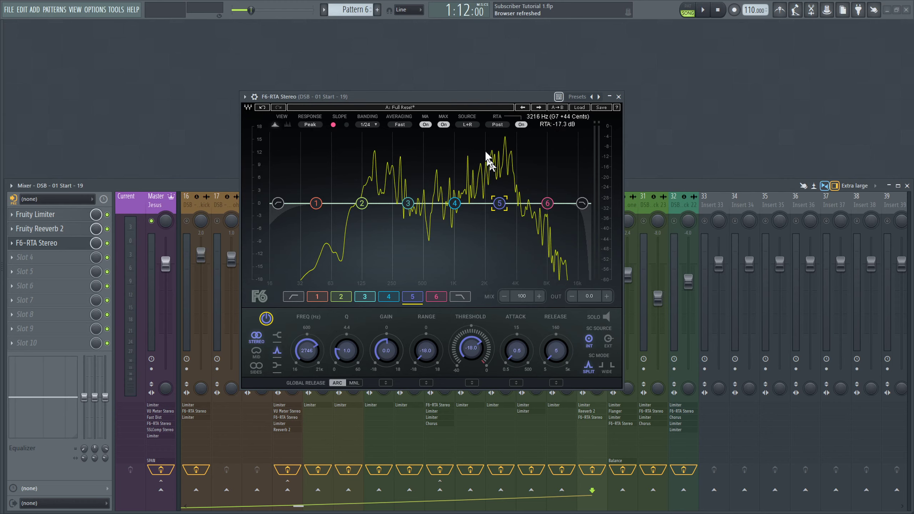
Step: Solo band 5 in F6-RTA Stereo, listen to its isolated frequency range, and turn the band solo off
left_click(606, 316)
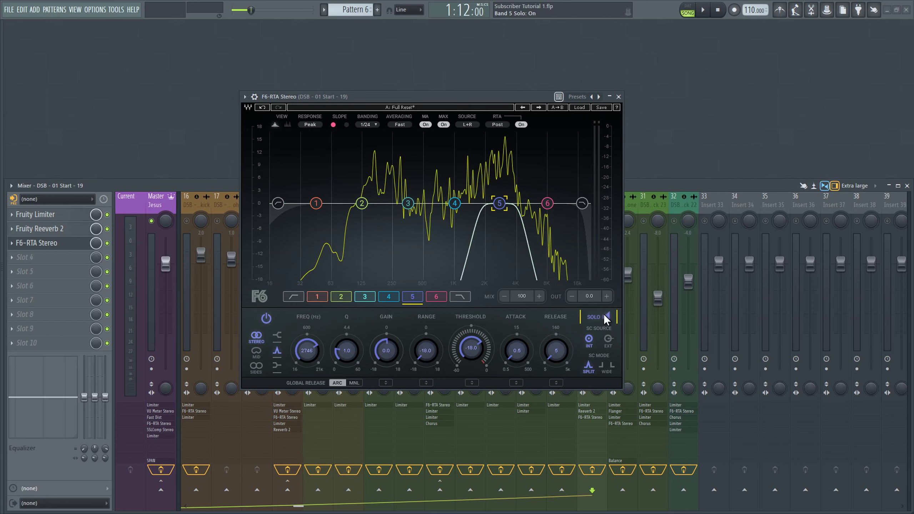
key("space")
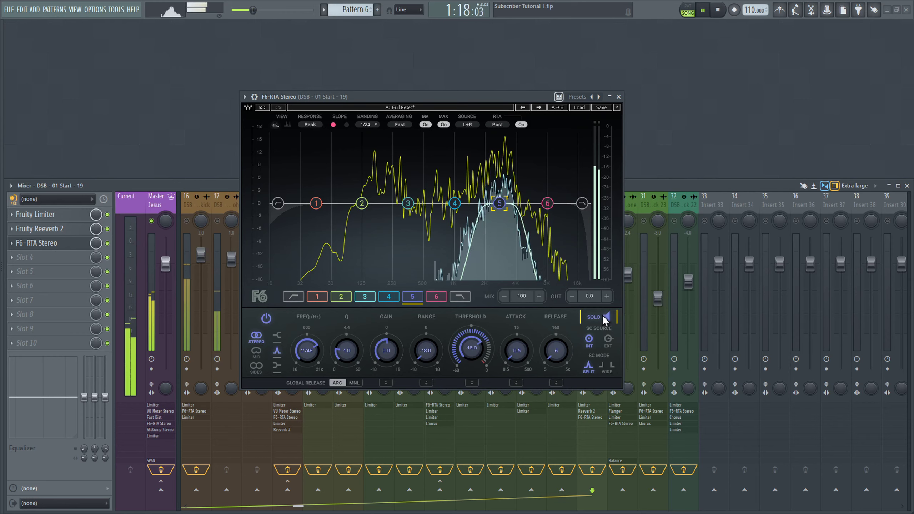
key("space")
left_click(603, 315)
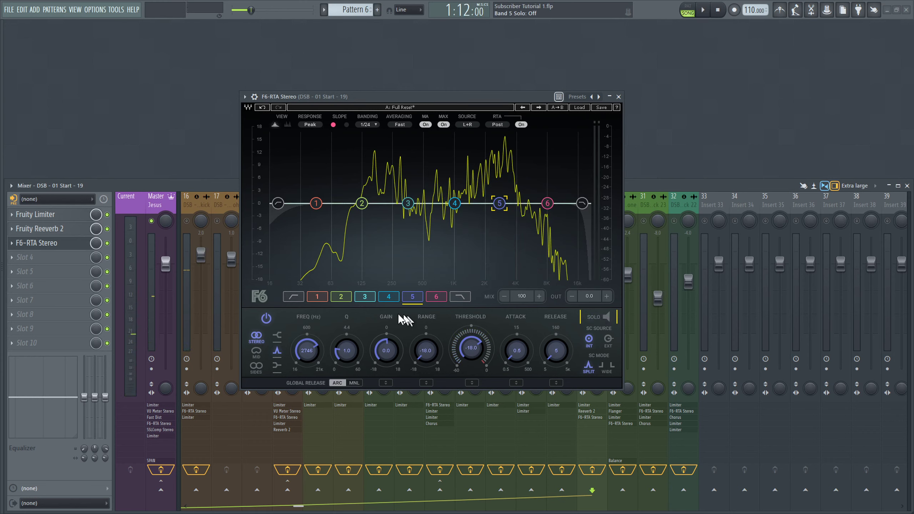
Step: Play the guitar through the full equalizer with band 5 active, and close F6-RTA Stereo
key("space")
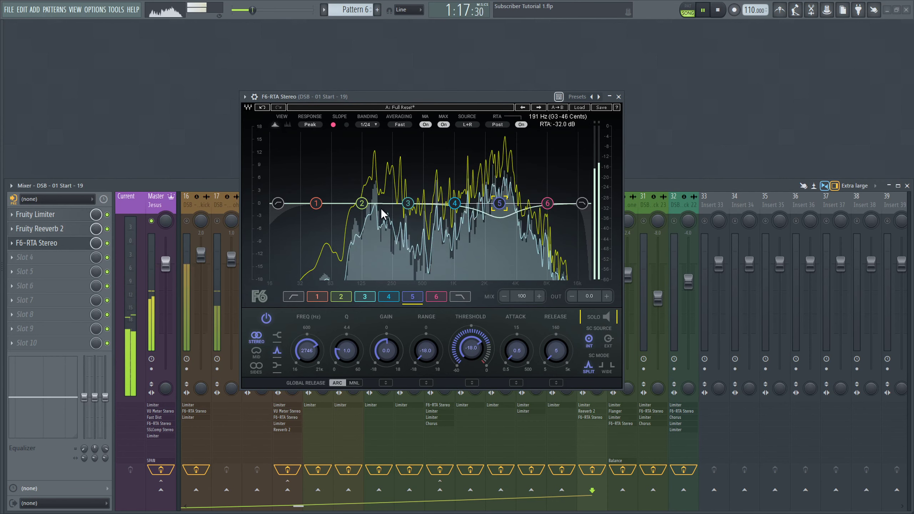
left_click(618, 96)
key("space")
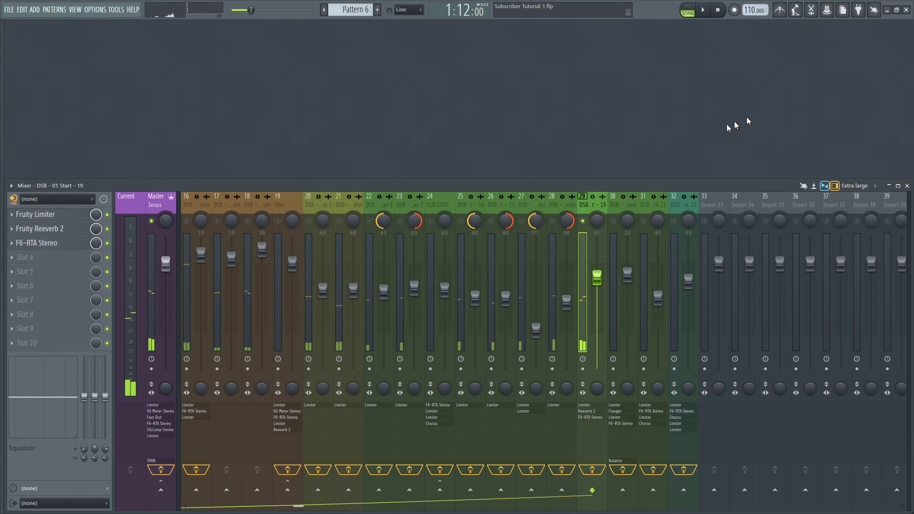
Step: Unsolo track 29, reopen F6-RTA Stereo and play the full mix to watch band 5 work in context
right_click(584, 221)
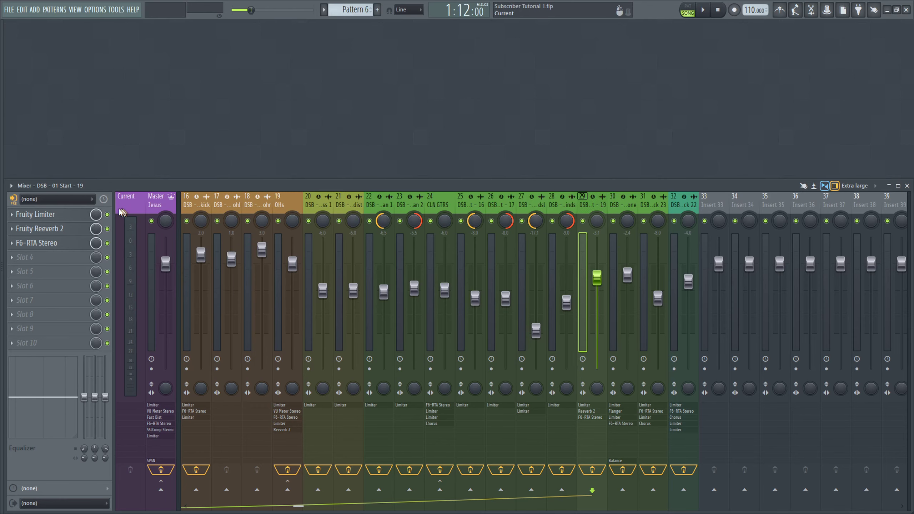
left_click(72, 244)
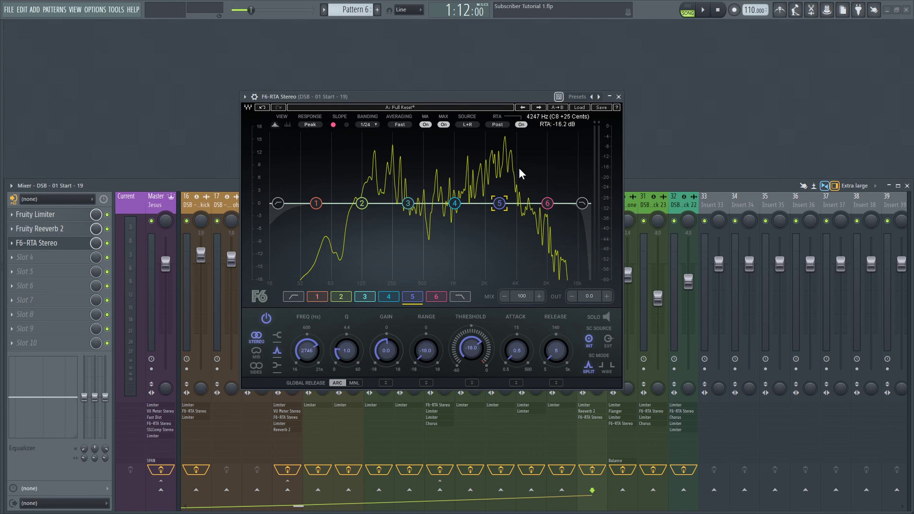
left_click_drag(481, 138, 519, 187)
key("space")
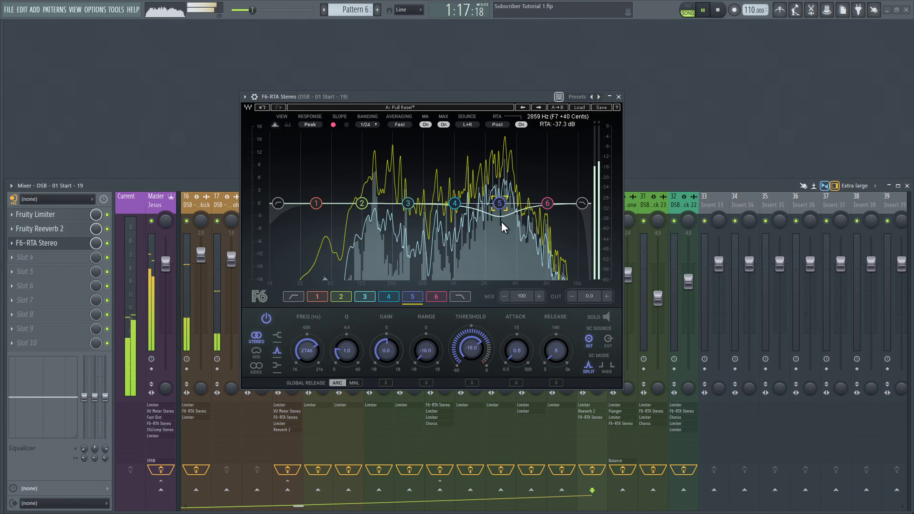
key("space")
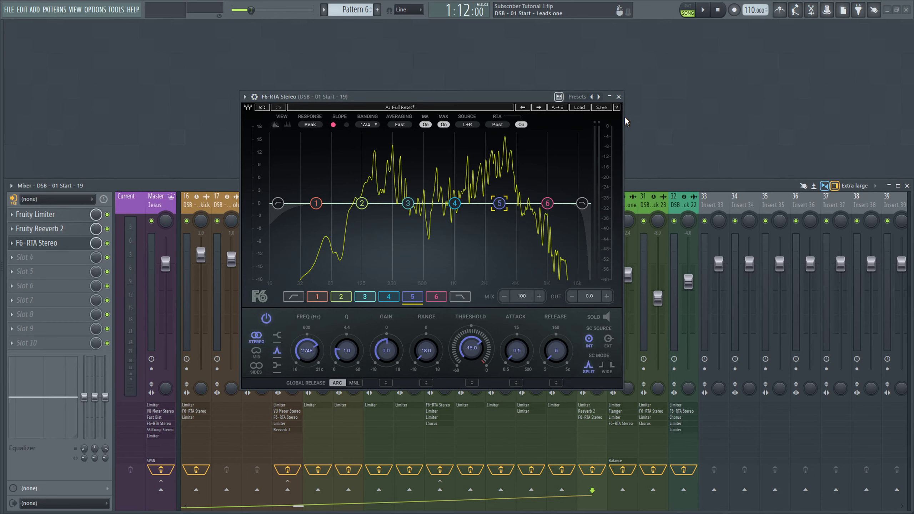
Step: Close F6-RTA Stereo, select mixer track 30 (Leads one), and open its Fruity Flanger, placing it clear of the lower mixer
left_click(624, 97)
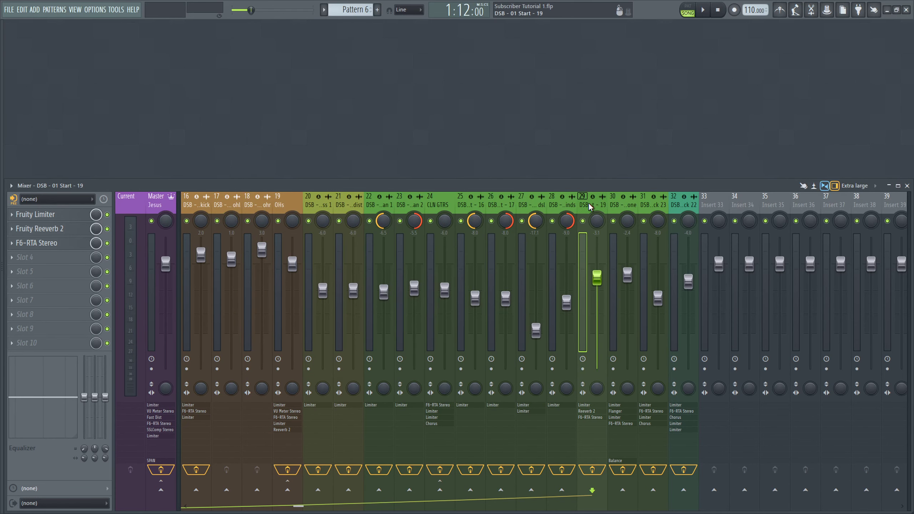
left_click(624, 208)
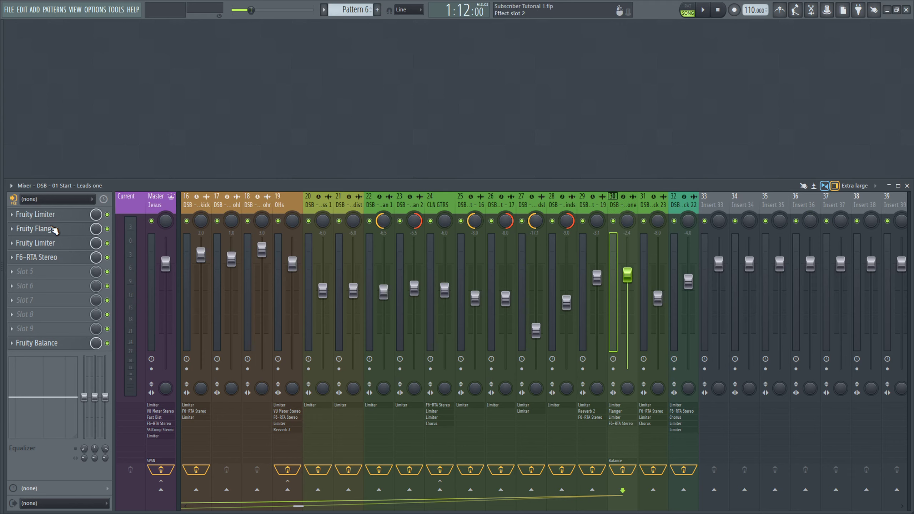
left_click(58, 228)
left_click(57, 214)
left_click(59, 215)
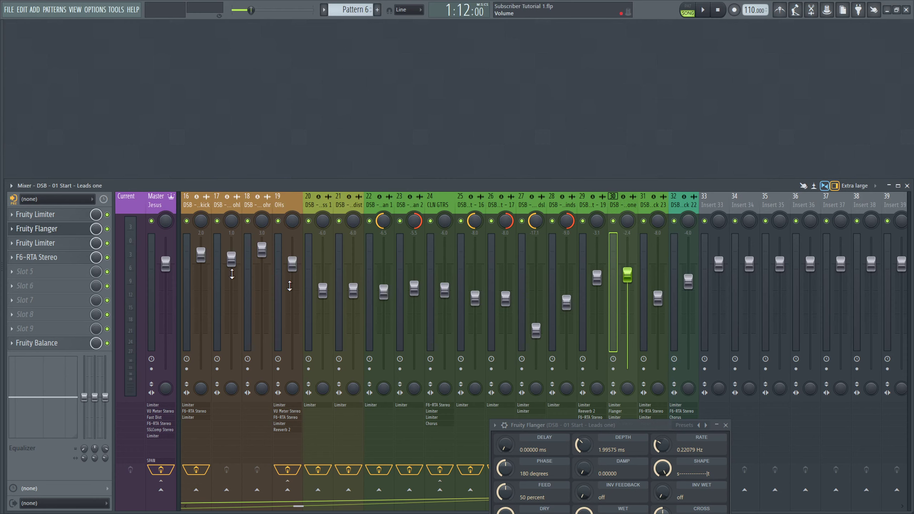
left_click_drag(624, 430, 508, 150)
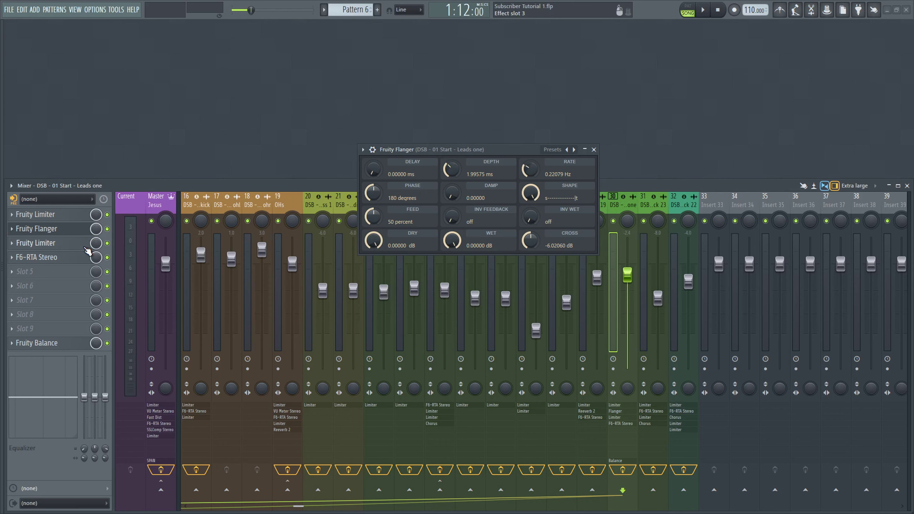
Step: Bypass the second Fruity Limiter and F6-RTA Stereo on track 30, and briefly check Fruity Balance
left_click(107, 243)
left_click(107, 257)
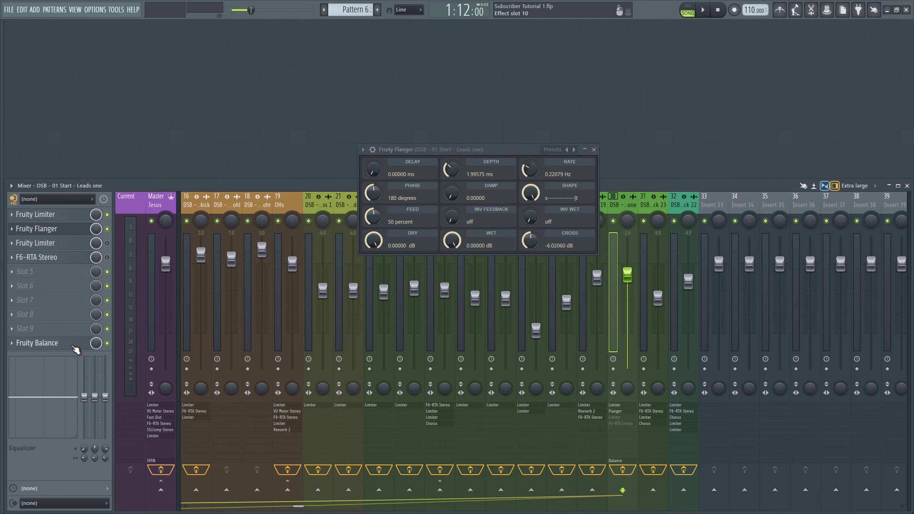
left_click(74, 344)
left_click(74, 344)
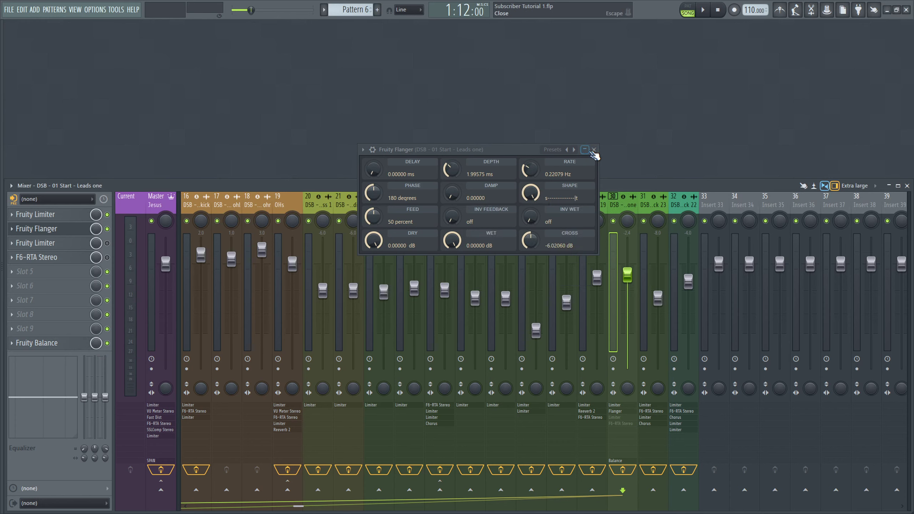
Step: Close Fruity Flanger, solo mixer track 30 (Leads one), and bring up the Playlist
left_click(593, 148)
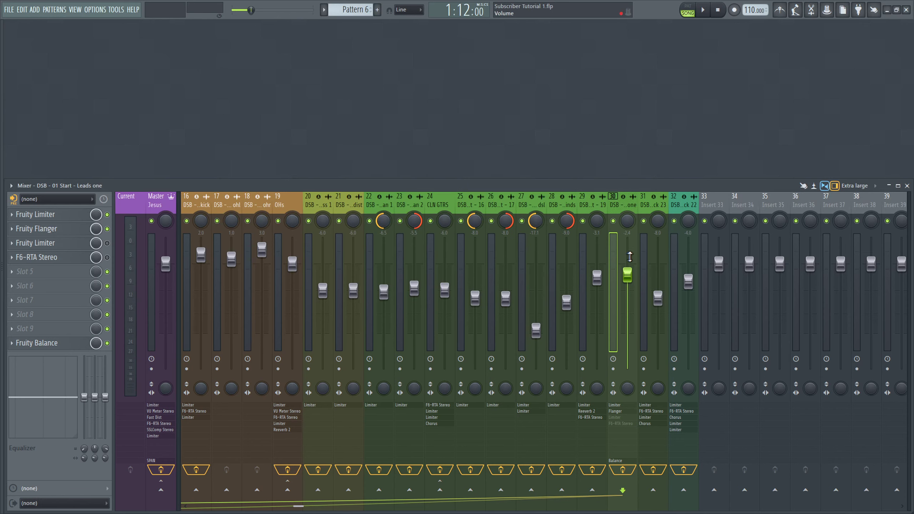
right_click(612, 222)
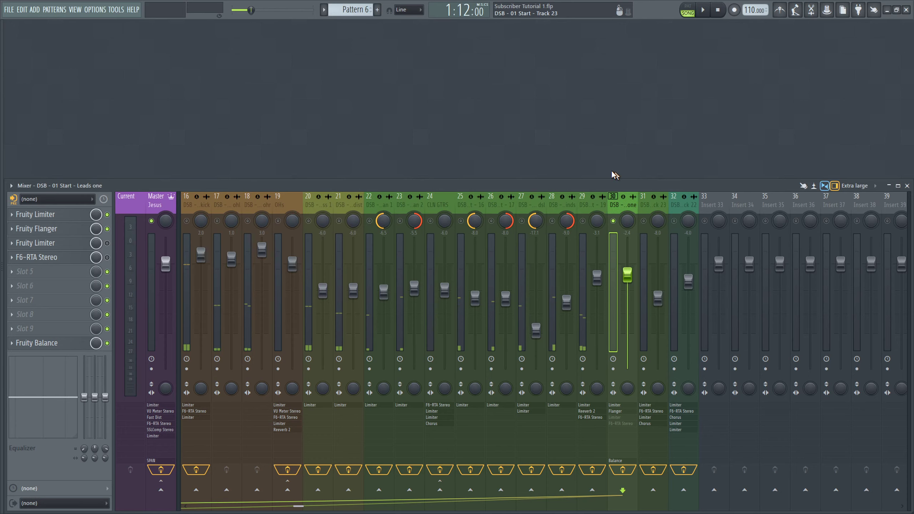
key("F5")
right_click(30, 233)
left_click(123, 259)
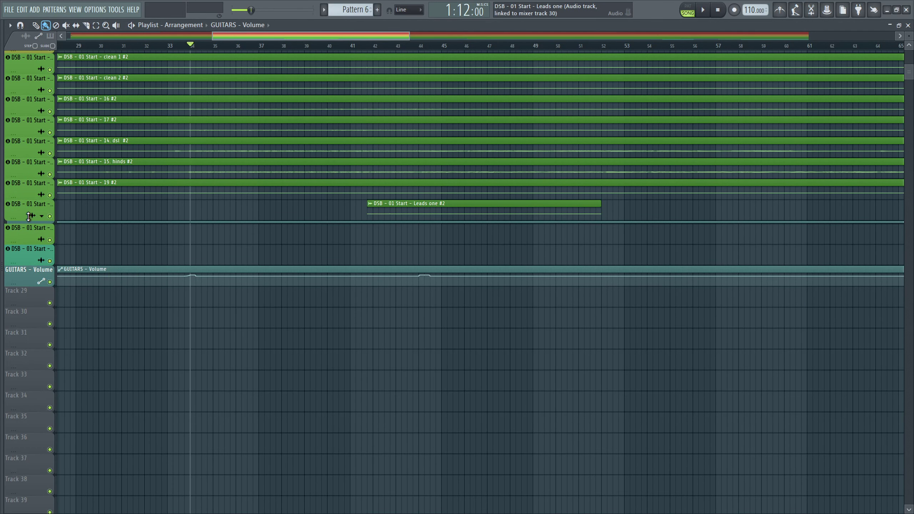
key("alt+Tab")
key("alt+Tab")
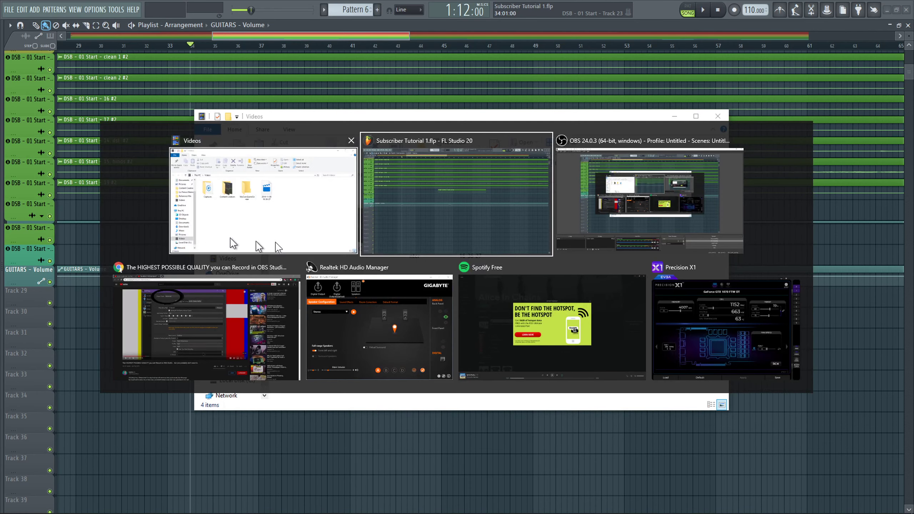
key("F9")
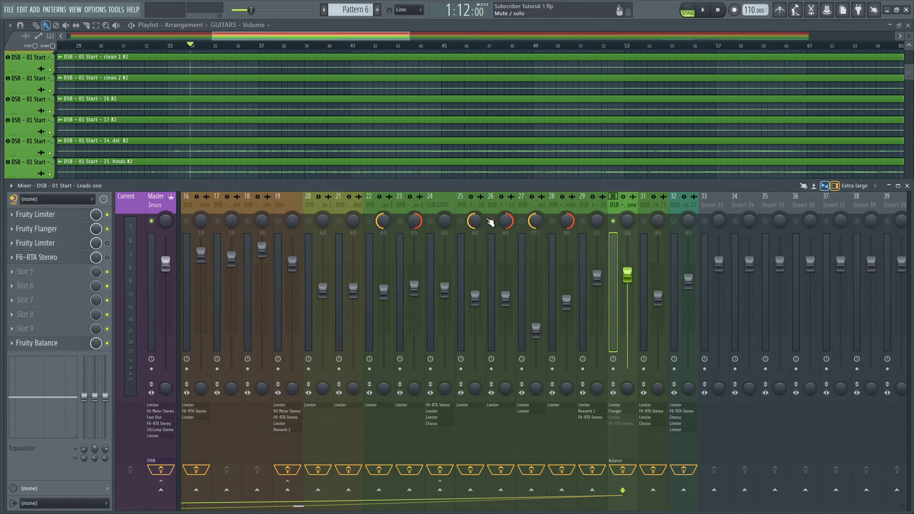
key("F9")
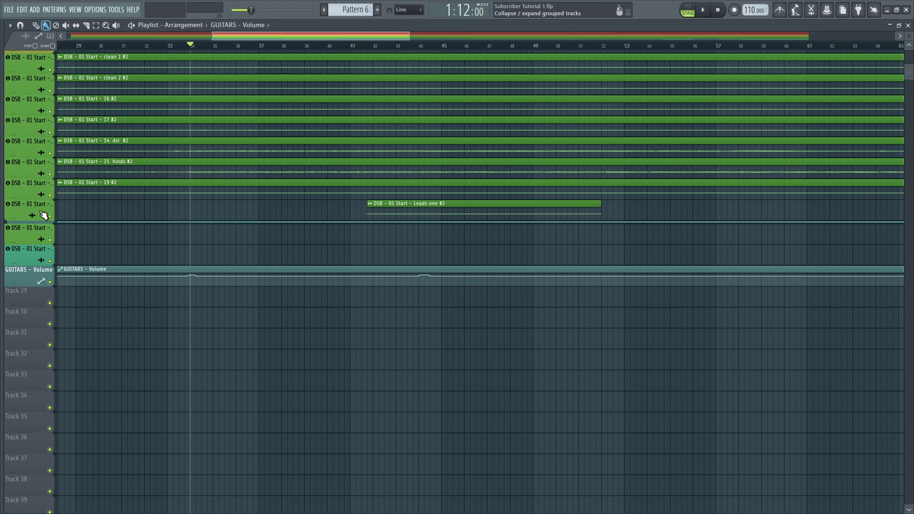
Step: Enlarge the Leads one track in the Playlist and play the soloed lead from about bar 42
left_click(378, 47)
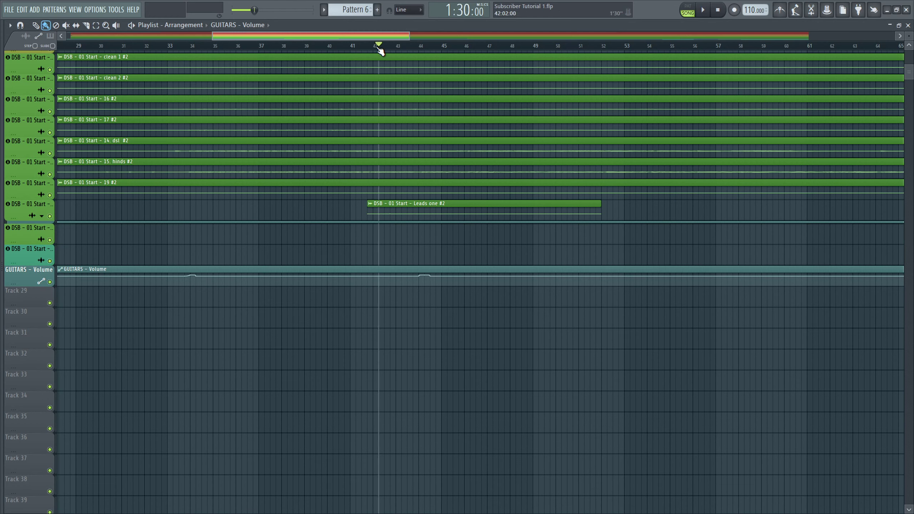
left_click(374, 47)
left_click_drag(36, 220, 73, 511)
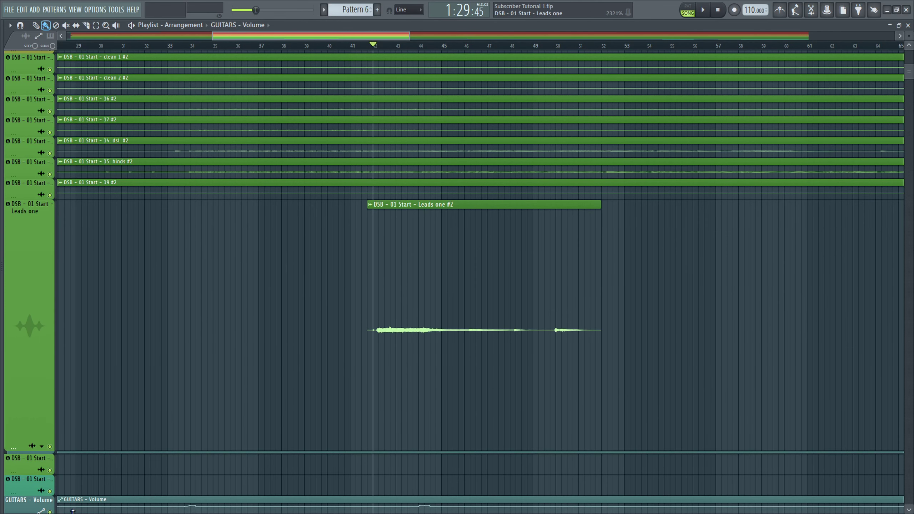
key("space")
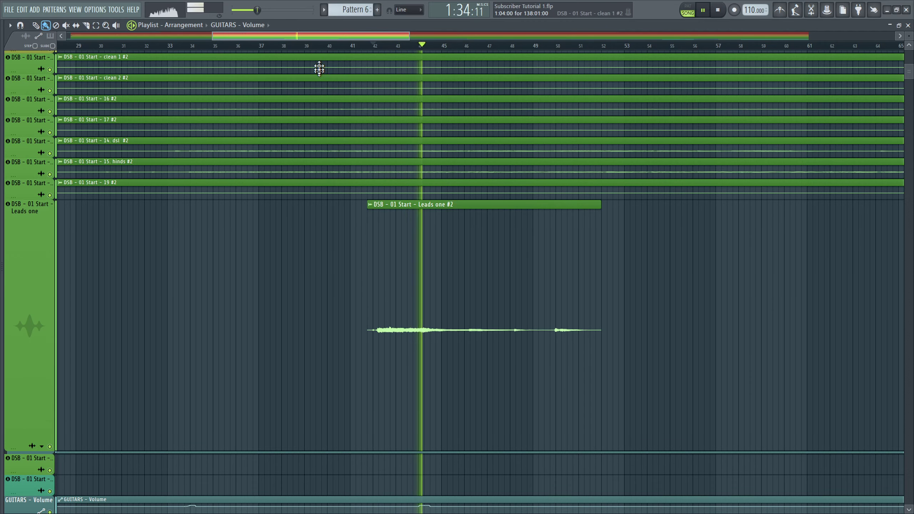
Step: Stop playback, go to the longer Leads one clip, and audition it from about bar 89
left_click_drag(322, 39, 573, 39)
key("space")
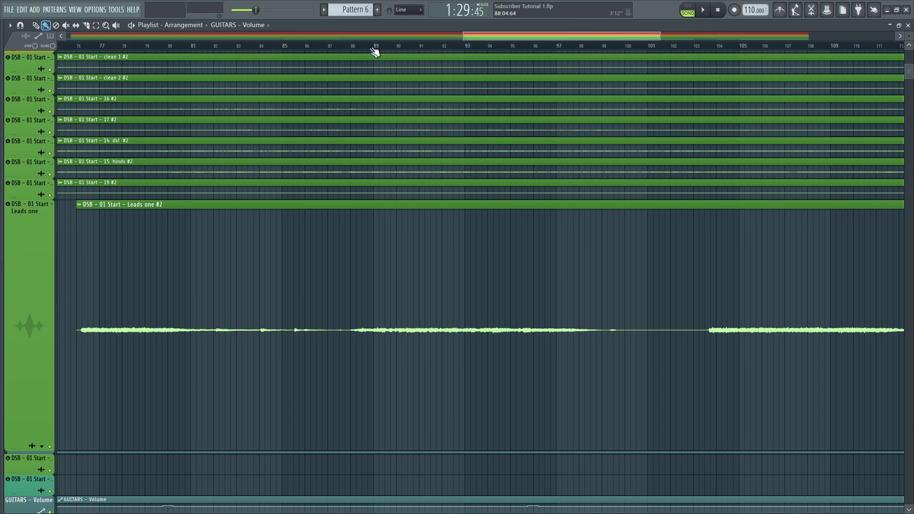
left_click(377, 47)
key("space")
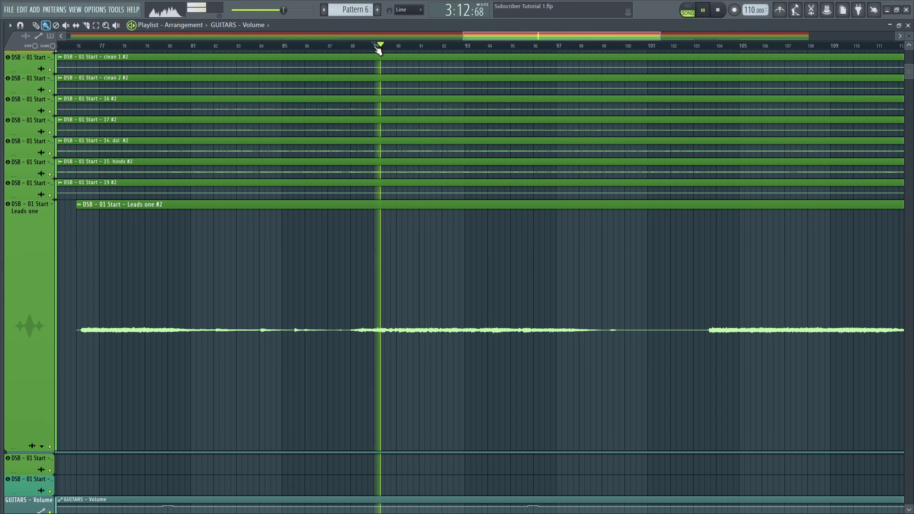
key("space")
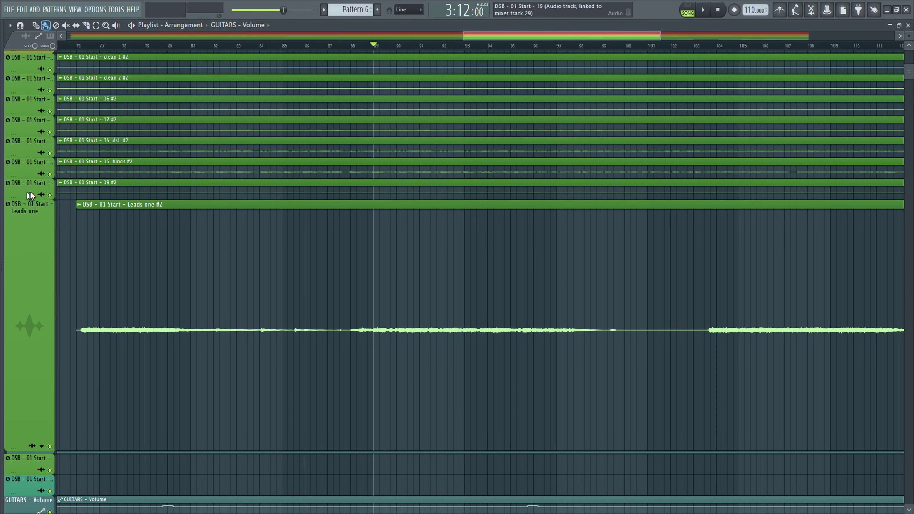
Step: With the mixer shown, play the lead from about bar 89 with Fruity Flanger active, and replay it with Fruity Flanger bypassed
key("F9")
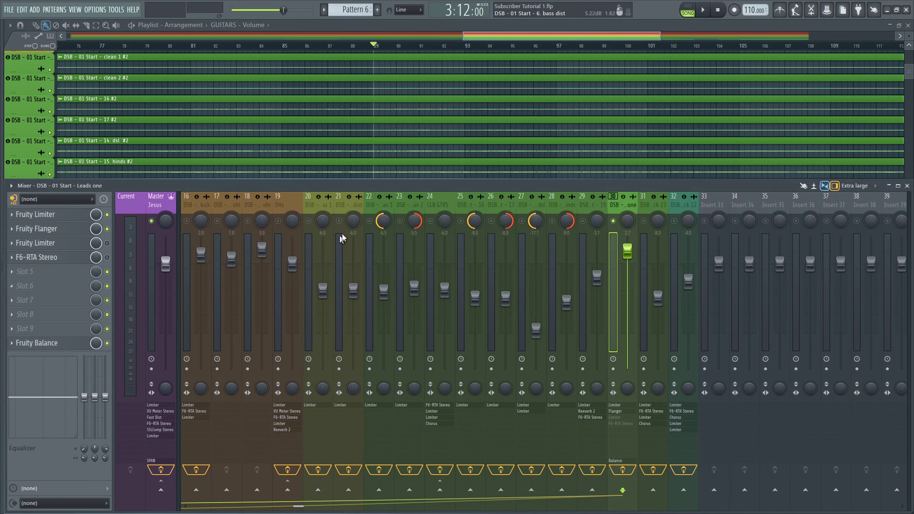
key("space")
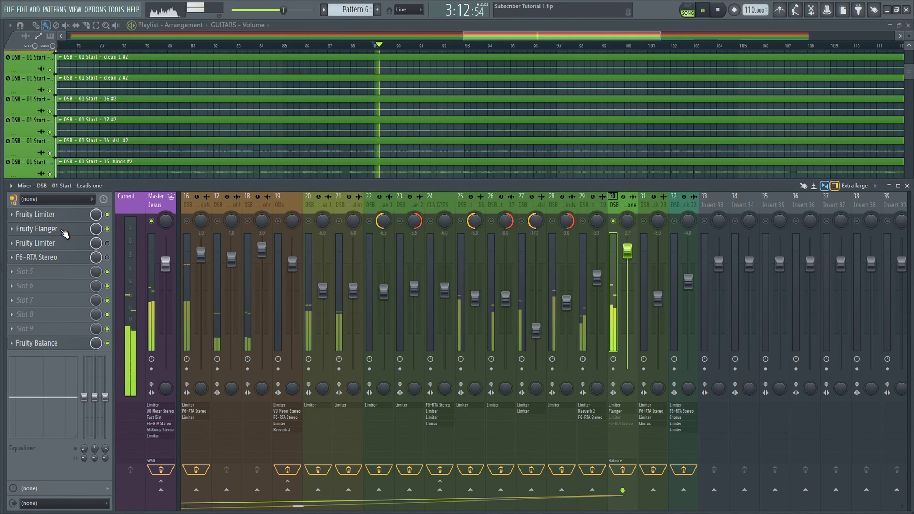
left_click(107, 228)
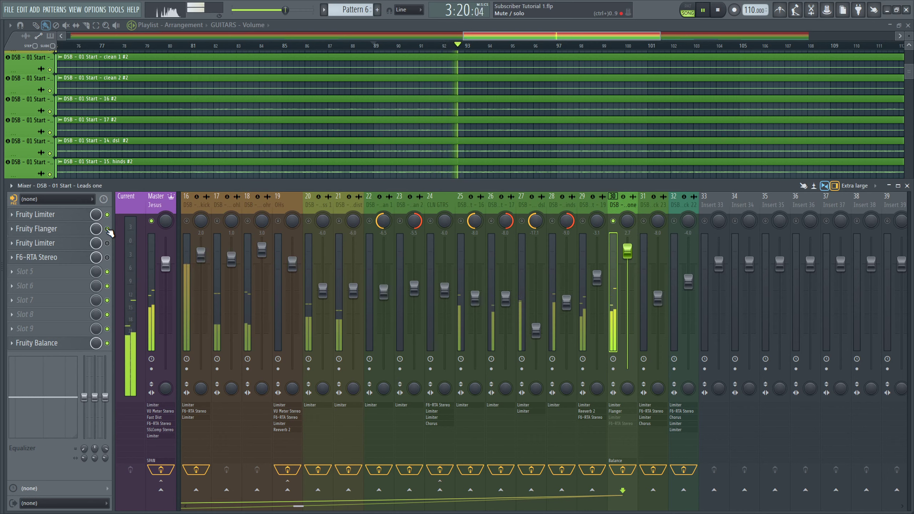
key("space")
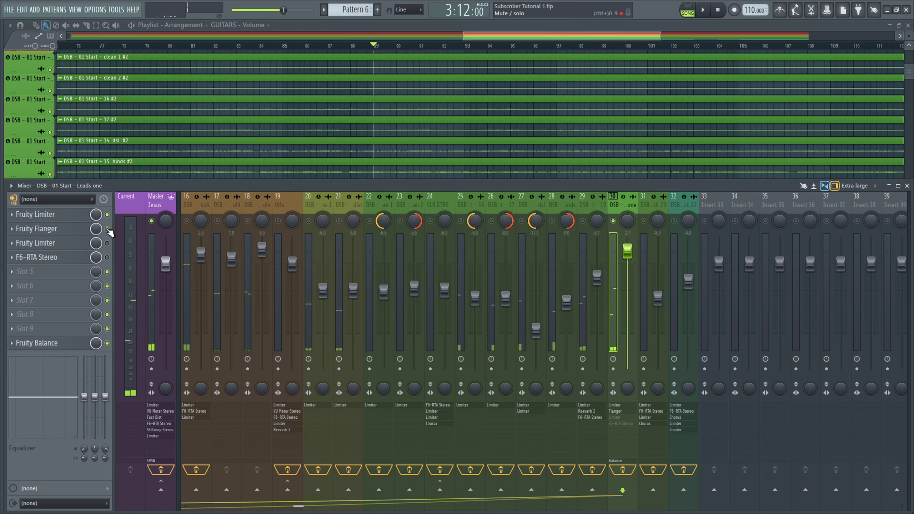
key("space")
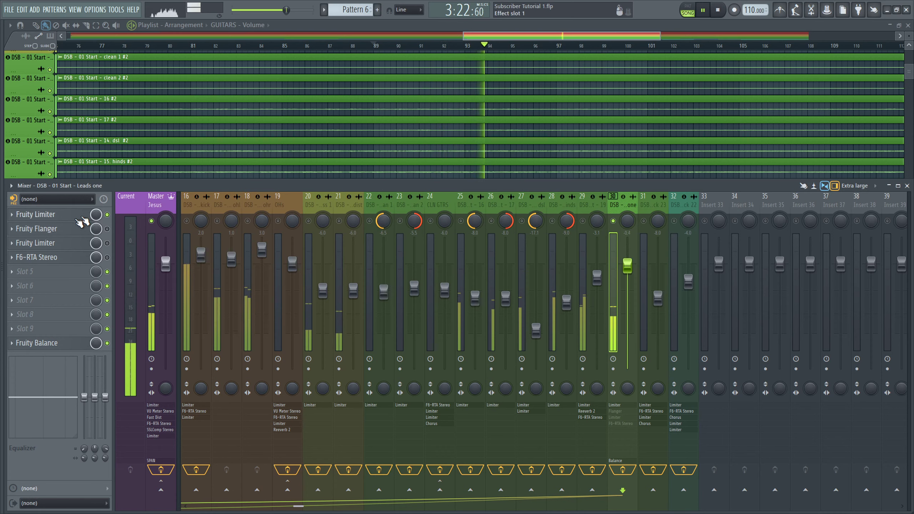
key("space")
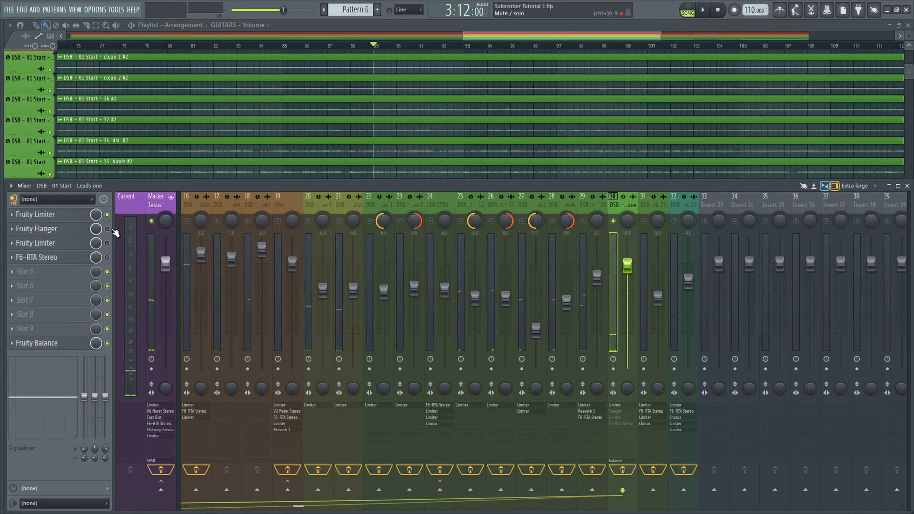
Step: Re-enable Fruity Flanger on track 30, replay the lead from about bar 89, and briefly view the Flanger settings
left_click(107, 229)
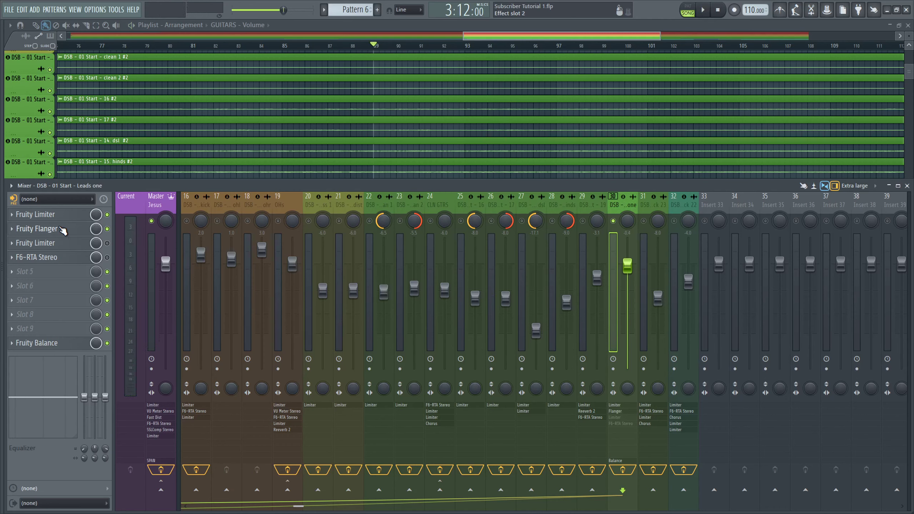
key("space")
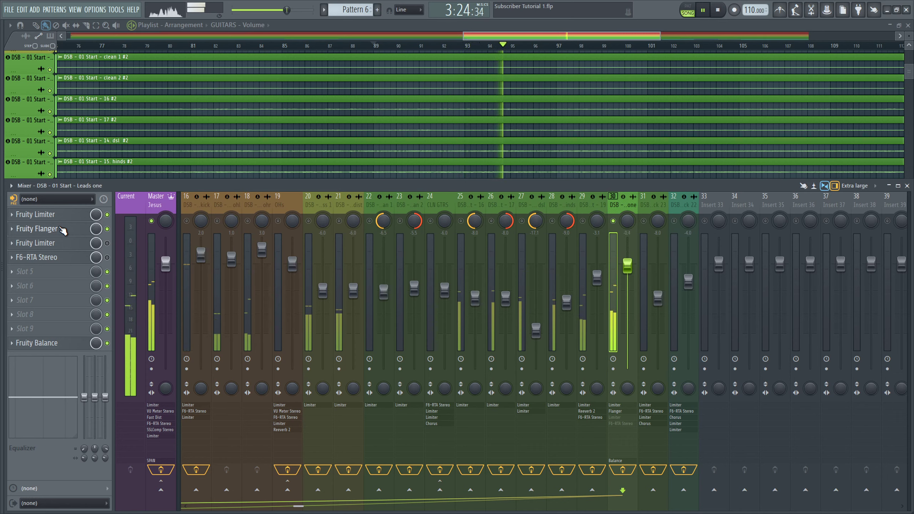
key("space")
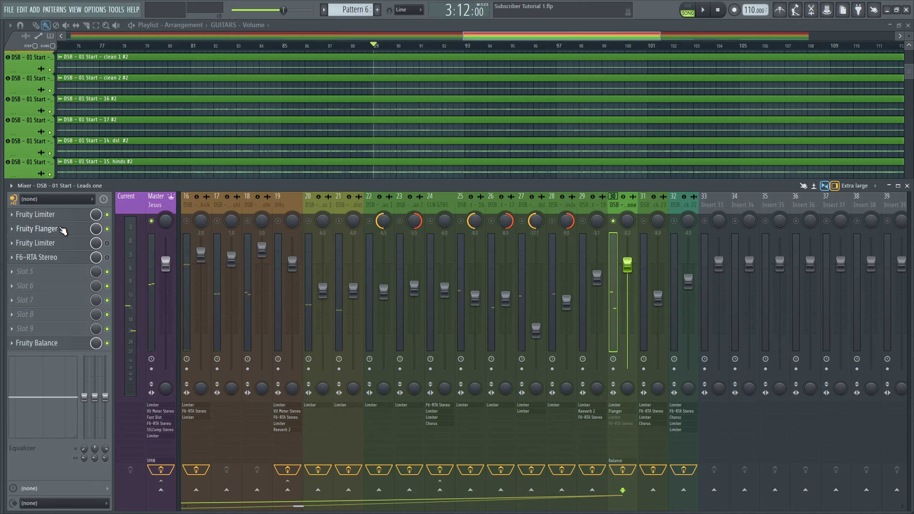
left_click(62, 229)
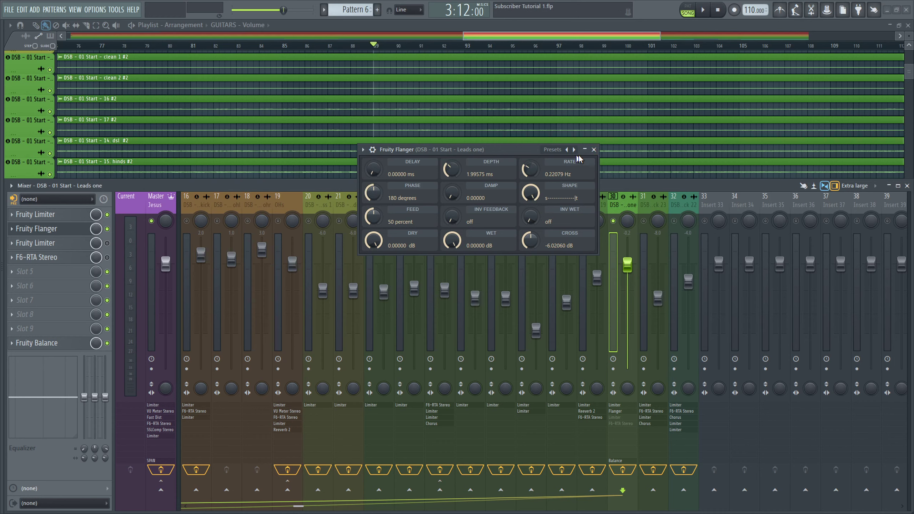
left_click(594, 149)
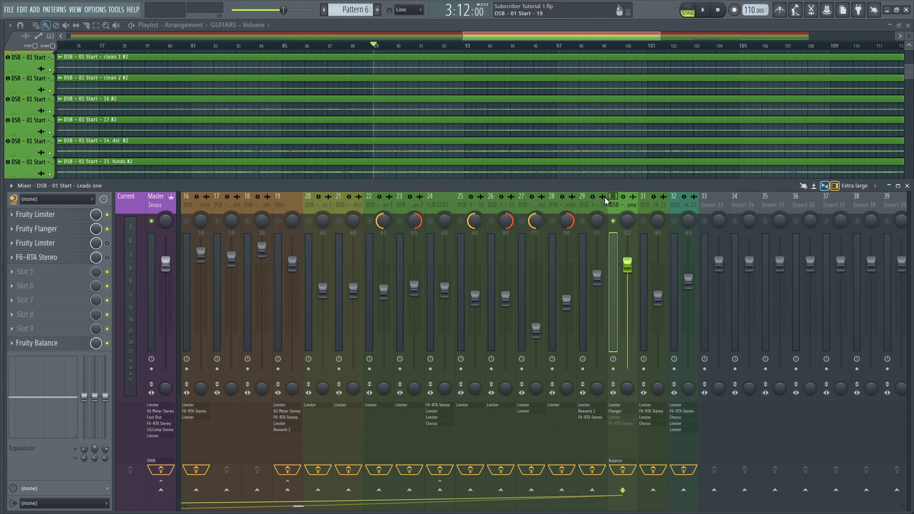
Step: Enable the second Fruity Limiter on track 30, review its compressor settings over the mixer, and close it
left_click(72, 244)
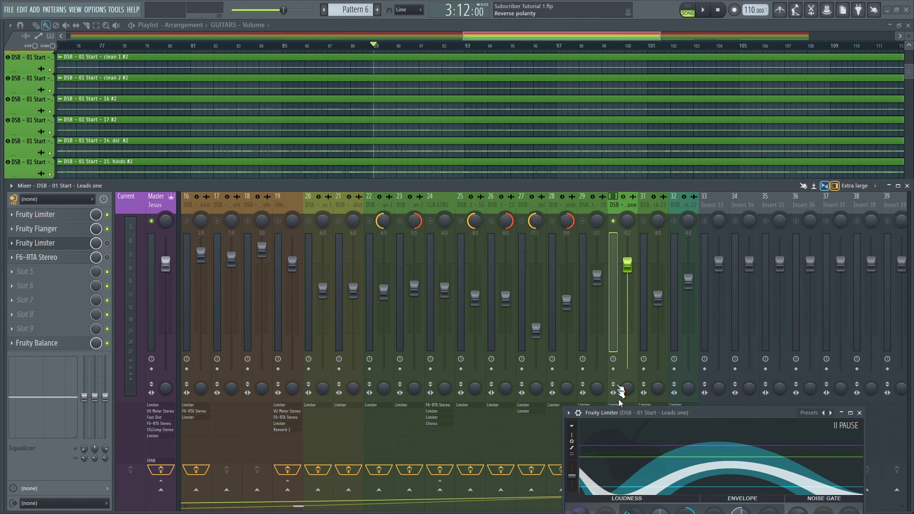
left_click_drag(705, 412, 440, 197)
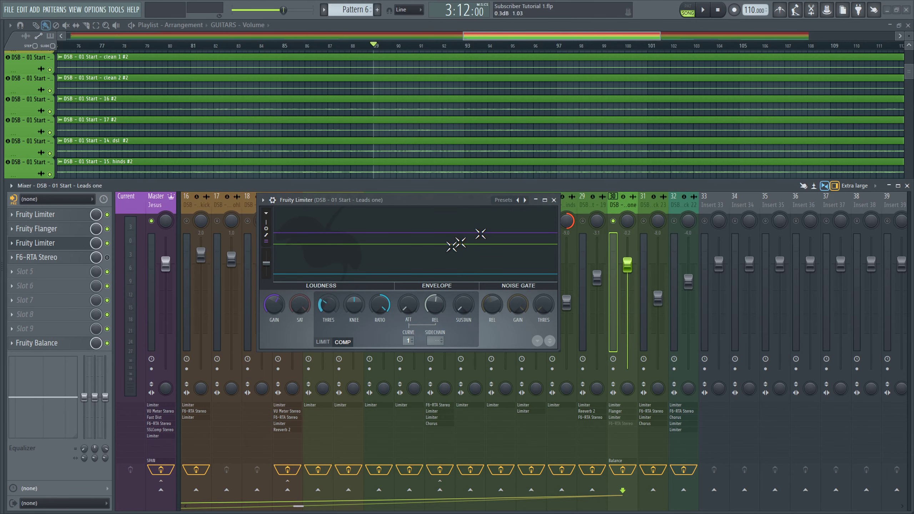
left_click(553, 199)
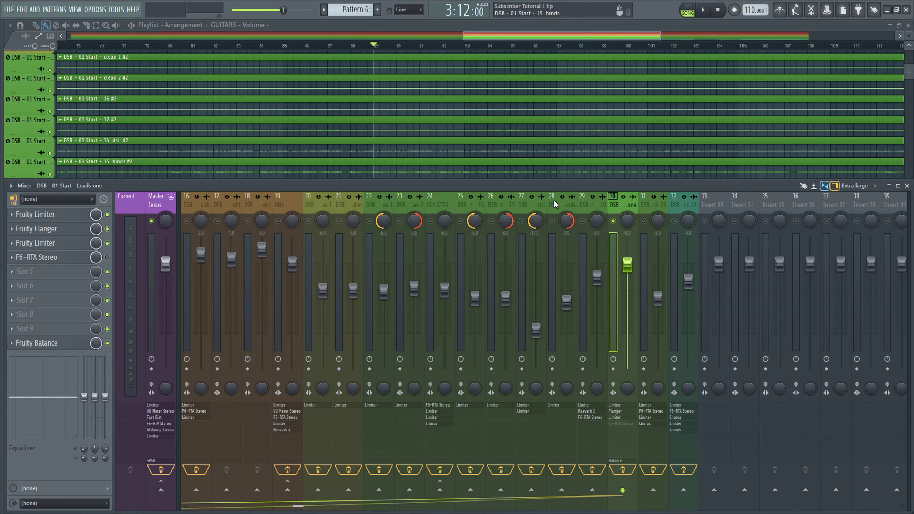
Step: Play the quiet notes of the Leads one clip in the Playlist from about bars 85, 84 and 82
scroll(534, 114, "up", 5)
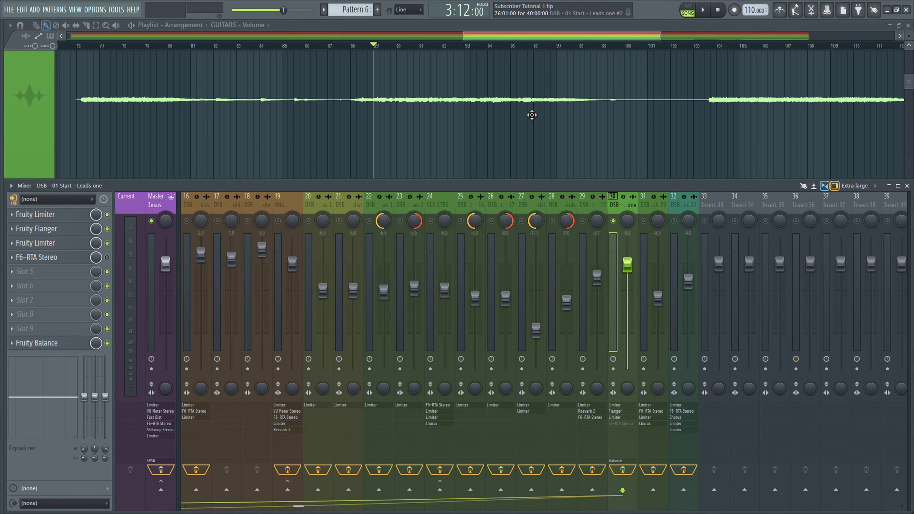
key("F9")
left_click_drag(514, 36, 489, 36)
scroll(585, 112, "up", 1)
scroll(585, 112, "up", 2)
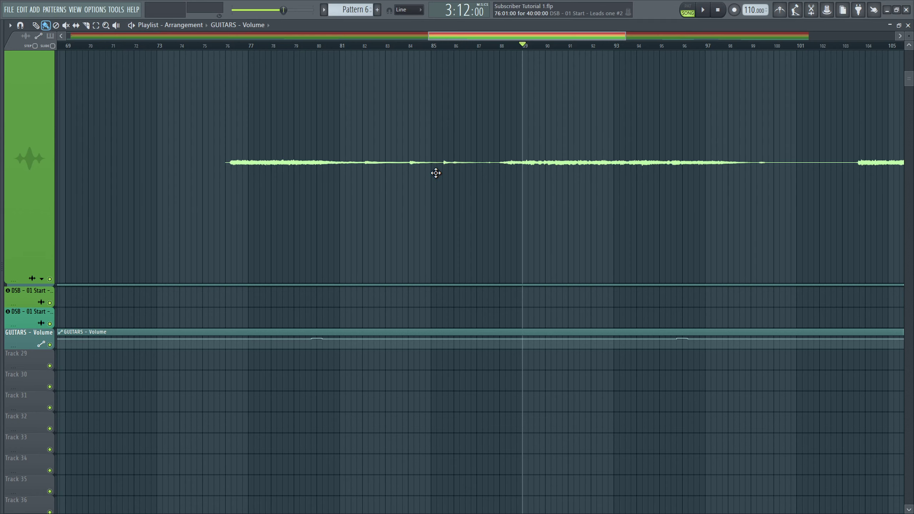
mouse_move(449, 46)
left_mouse_down()
mouse_move(436, 45)
mouse_move(445, 47)
left_mouse_up()
key("space")
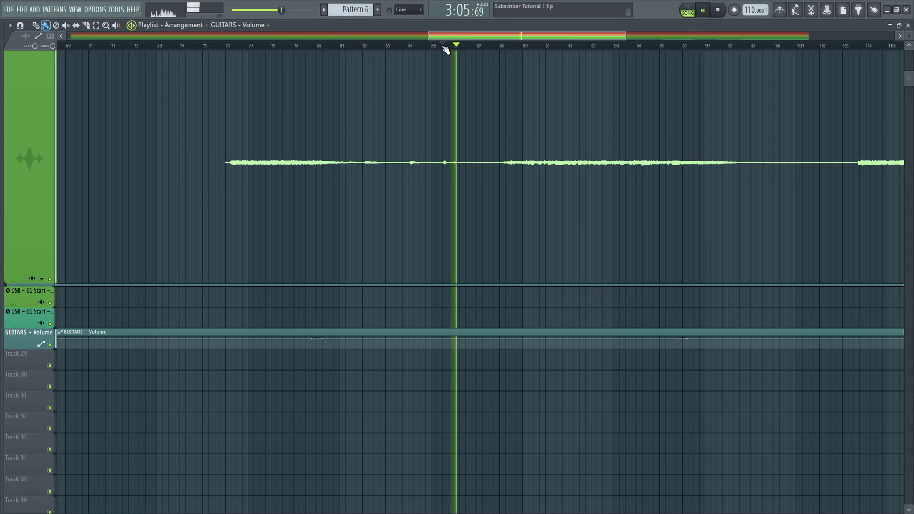
left_click(409, 45)
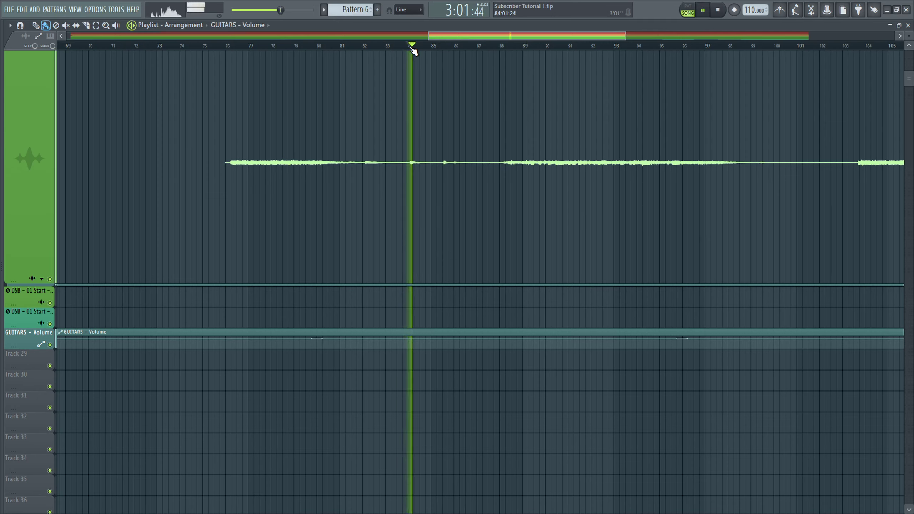
left_click(361, 45)
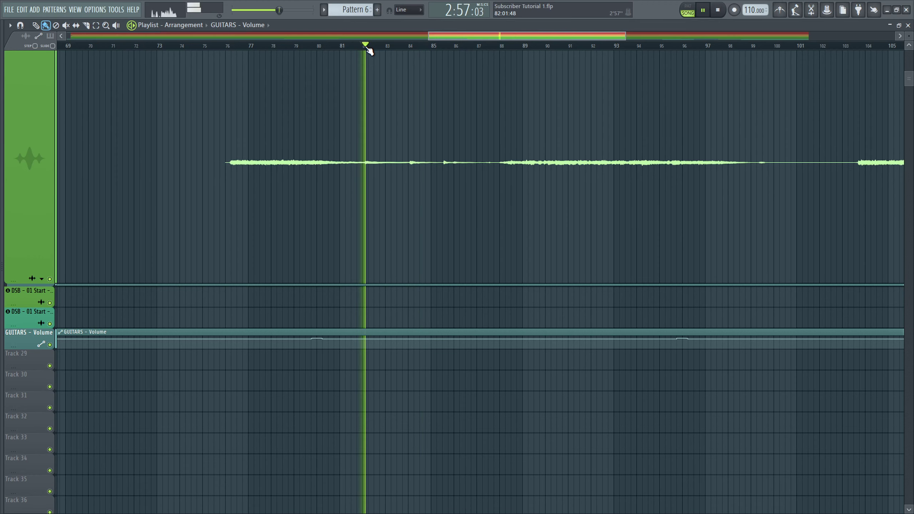
key("space")
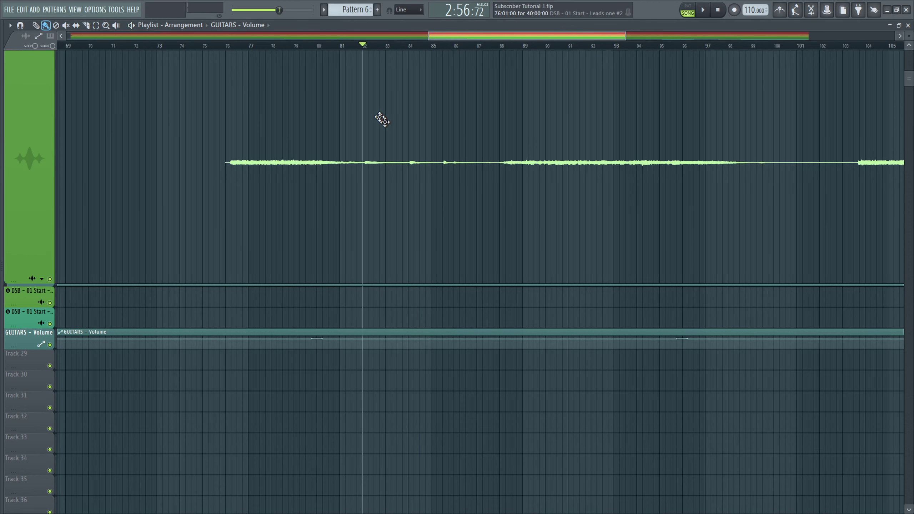
Step: Bring the mixer back and reopen the second Fruity Limiter on track 30 to examine its compressor display
scroll(429, 164, "up", 2)
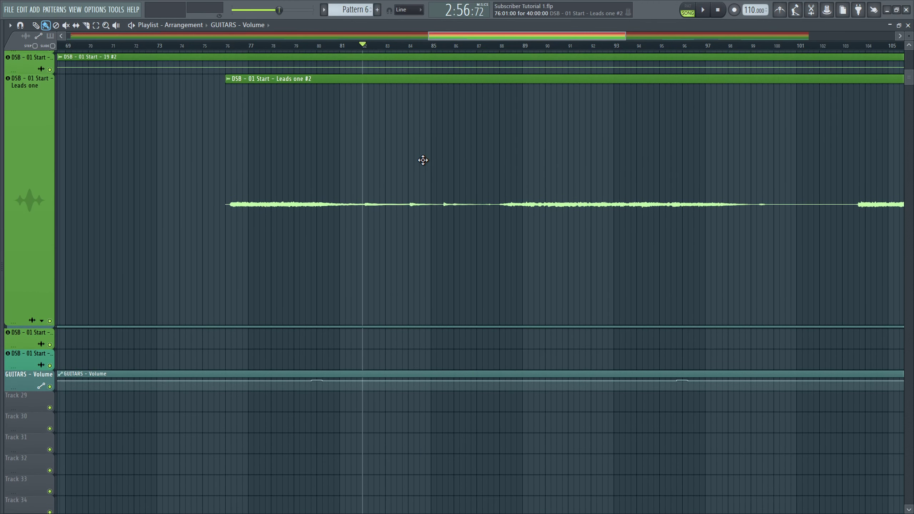
key("F9")
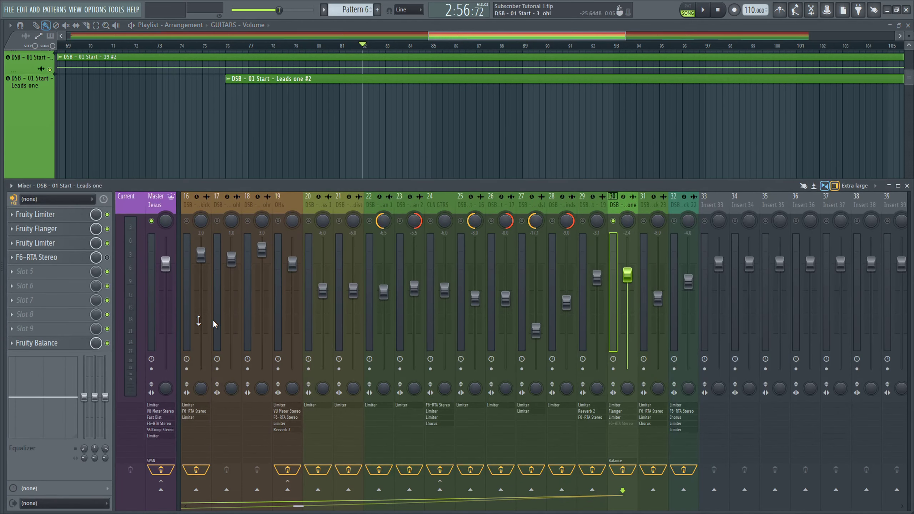
left_click(67, 244)
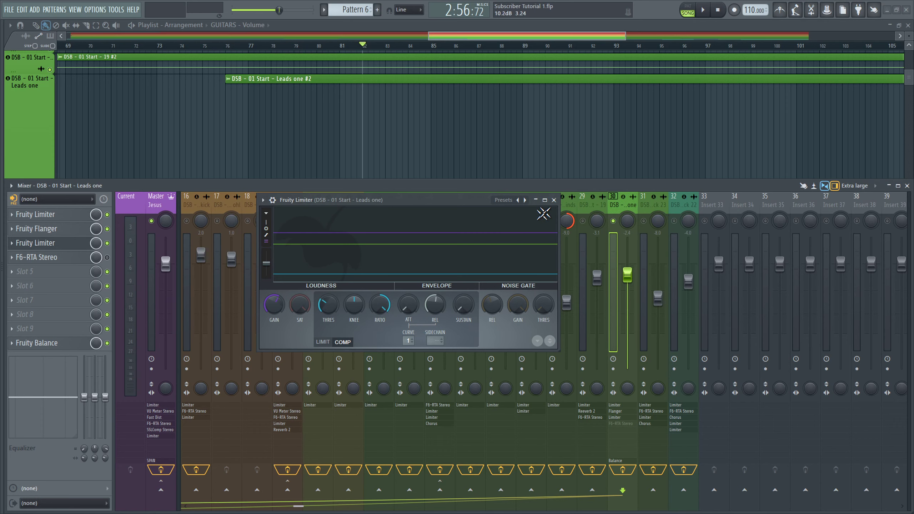
Step: Close the limiter, enable F6-RTA Stereo in effect slot 4 of track 30, and reopen the second Fruity Limiter
left_click(553, 201)
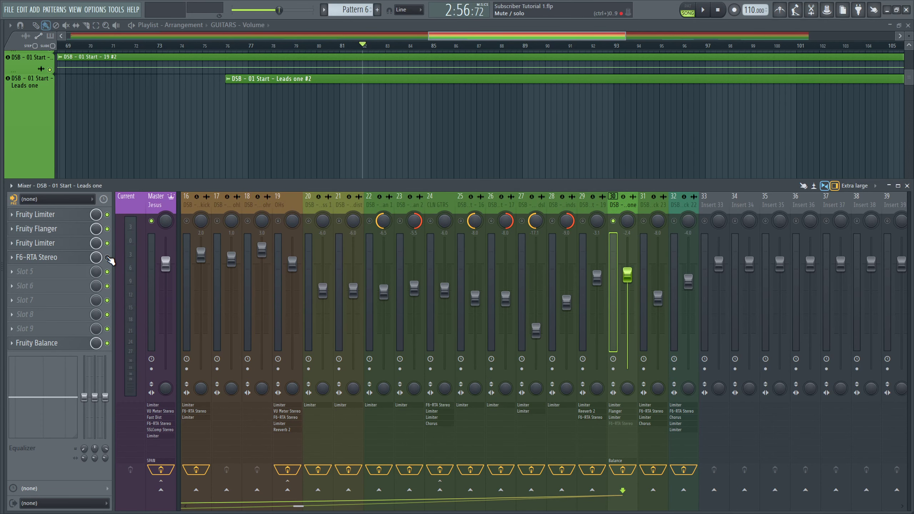
left_click(107, 257)
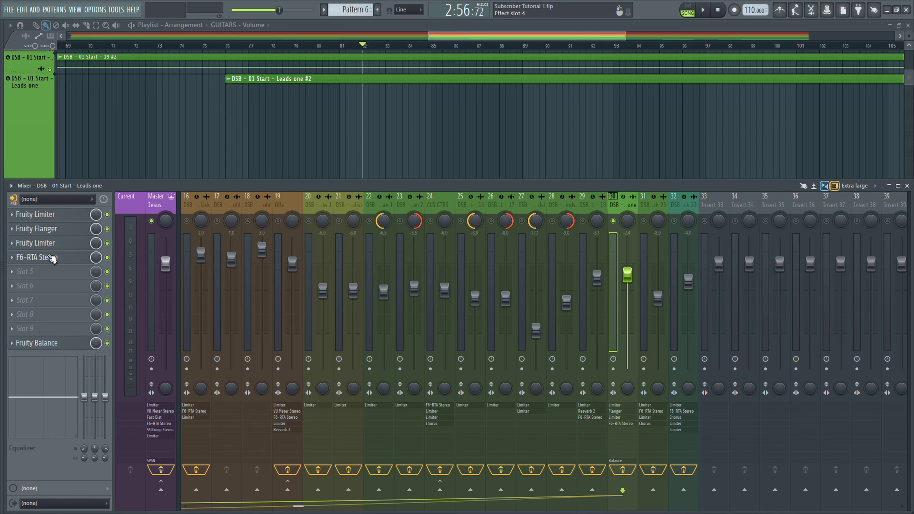
left_click(36, 243)
scroll(541, 94, "down", 2)
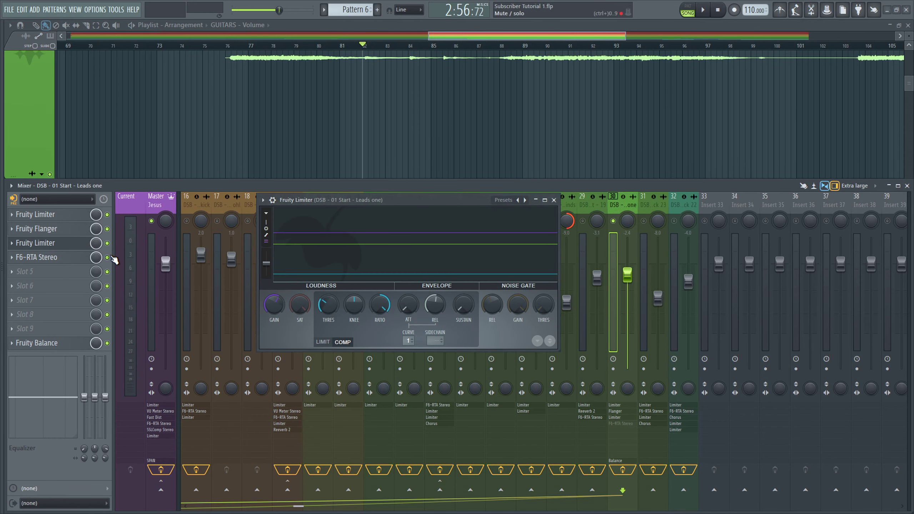
Step: Play the Leads one clip from about bar 88 while watching the limiter's gain-reduction curve
scroll(563, 77, "up", 2)
left_click(500, 46)
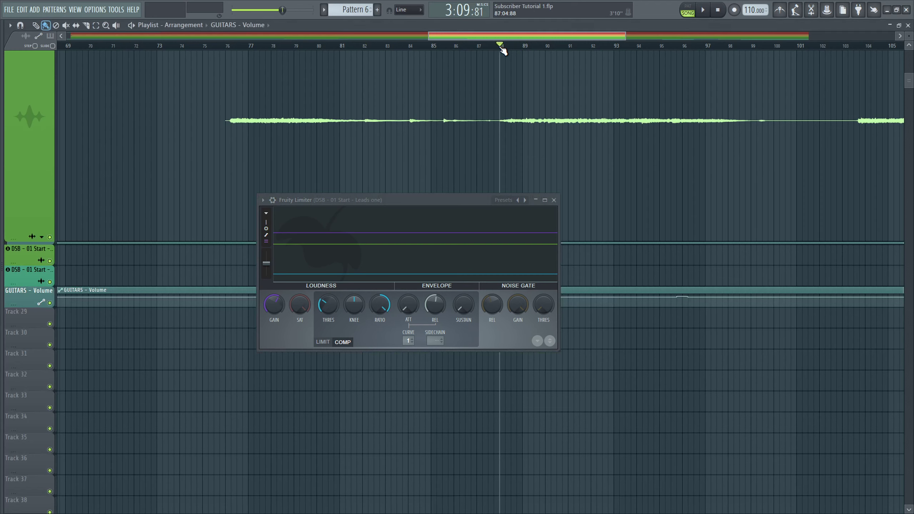
key("space")
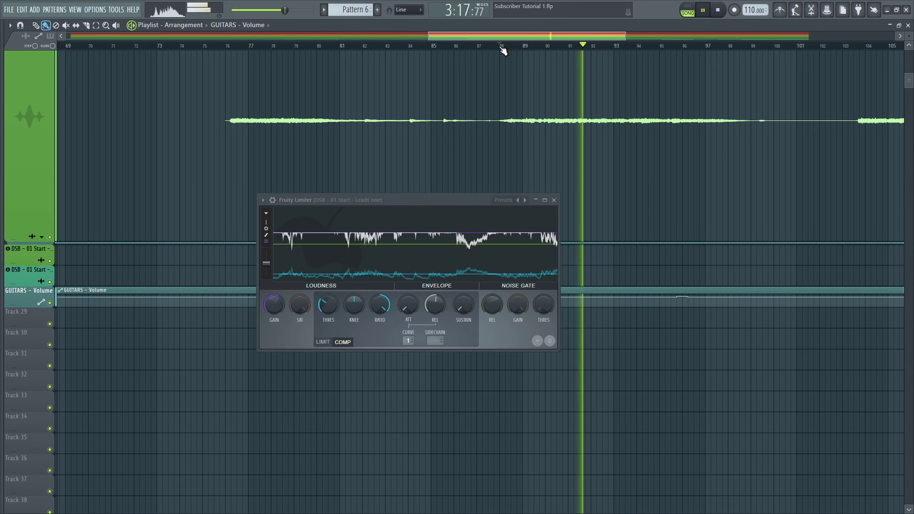
Step: Switch the Fruity Limiter display to only the output level and replay the lead from about bar 88
left_click(270, 236)
key("space")
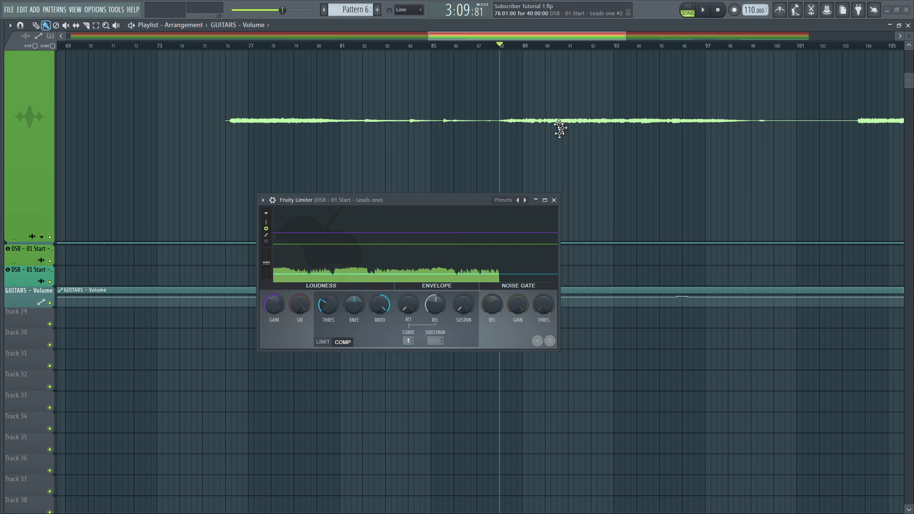
key("space")
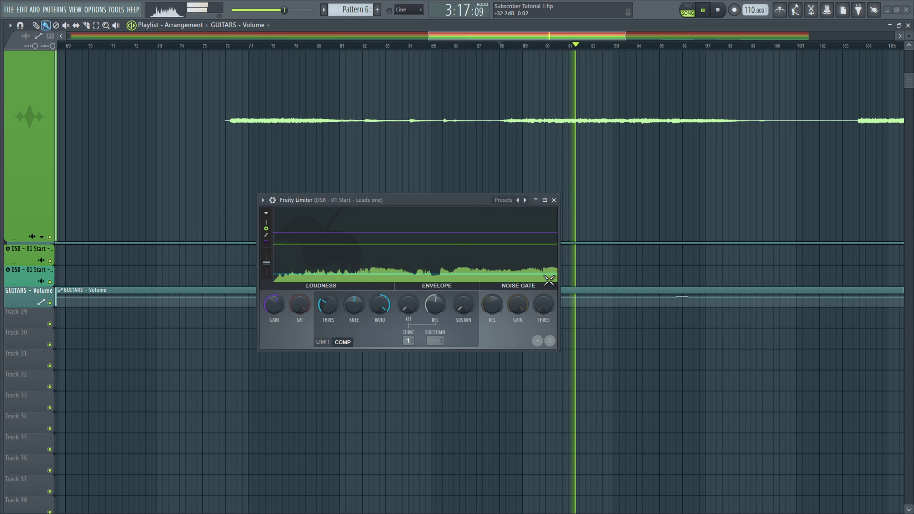
key("space")
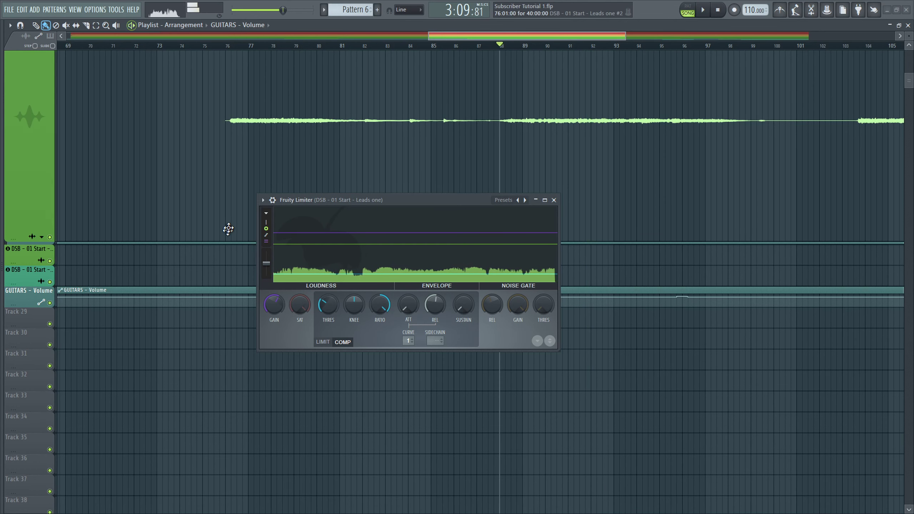
Step: Restore the limiter's analysis curves, reposition its window, and compare the display with the output level hidden and shown
left_click(267, 235)
left_click(267, 235)
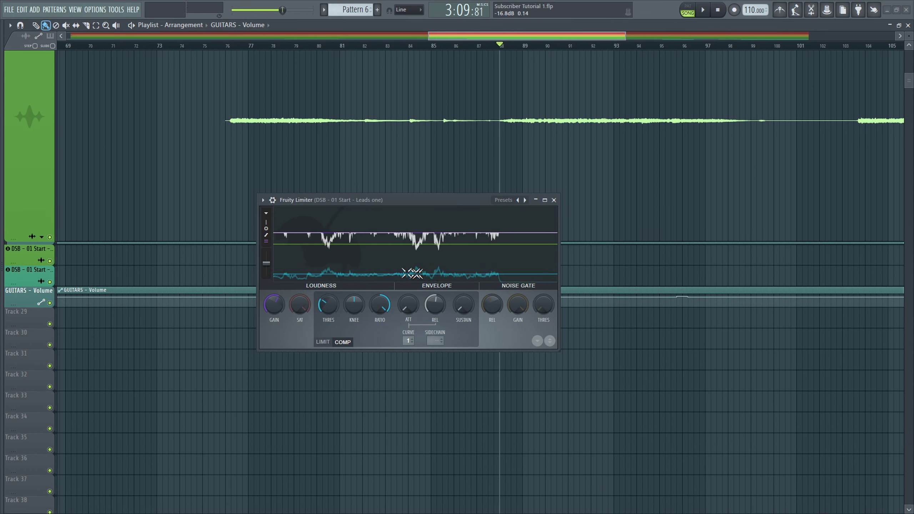
left_click(266, 228)
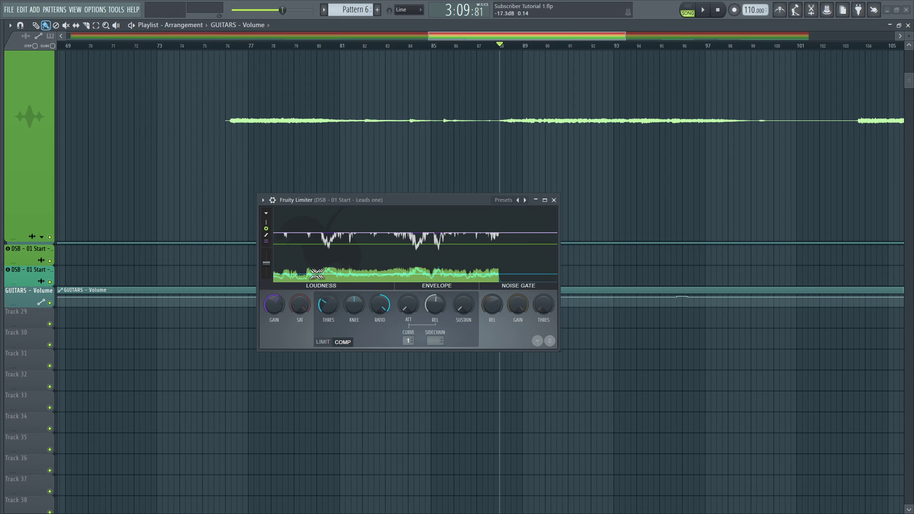
left_click_drag(466, 201, 553, 147)
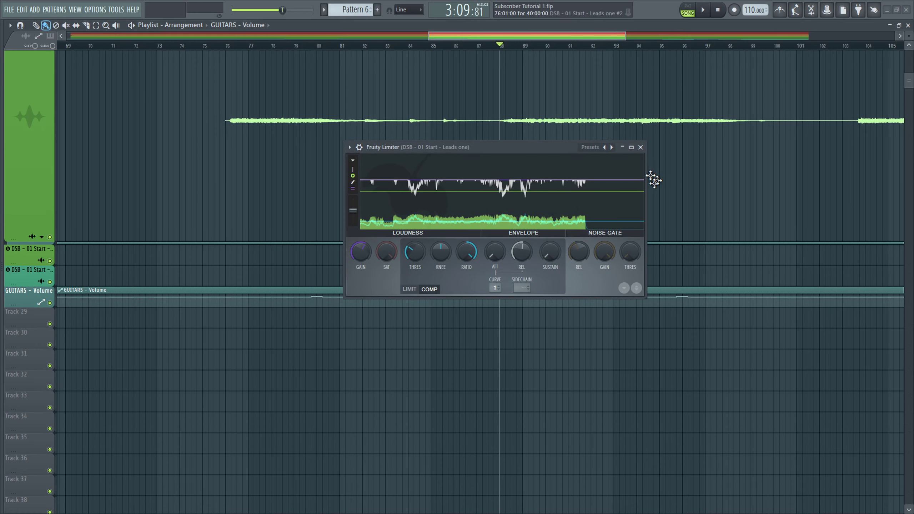
left_click(354, 180)
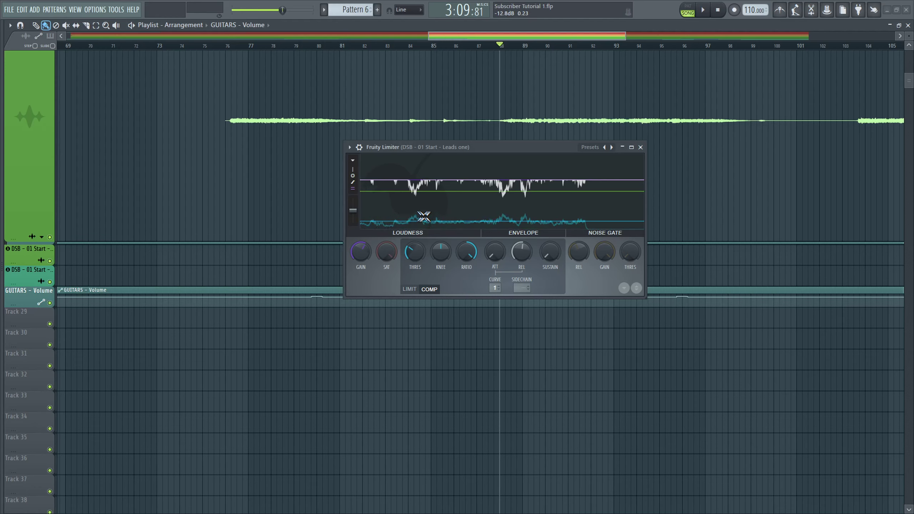
left_click(358, 178)
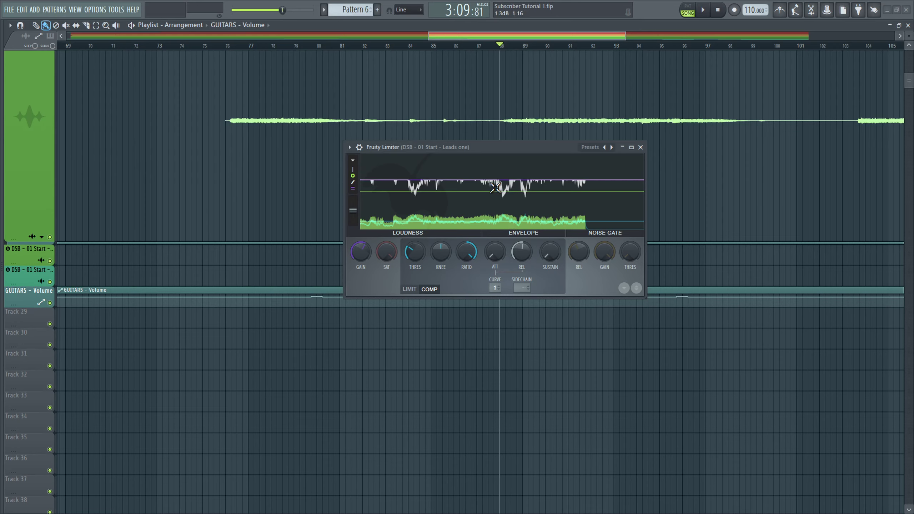
Step: Replay the lead from about bar 88 and maximize the Fruity Limiter window to examine the compression up close
key("space")
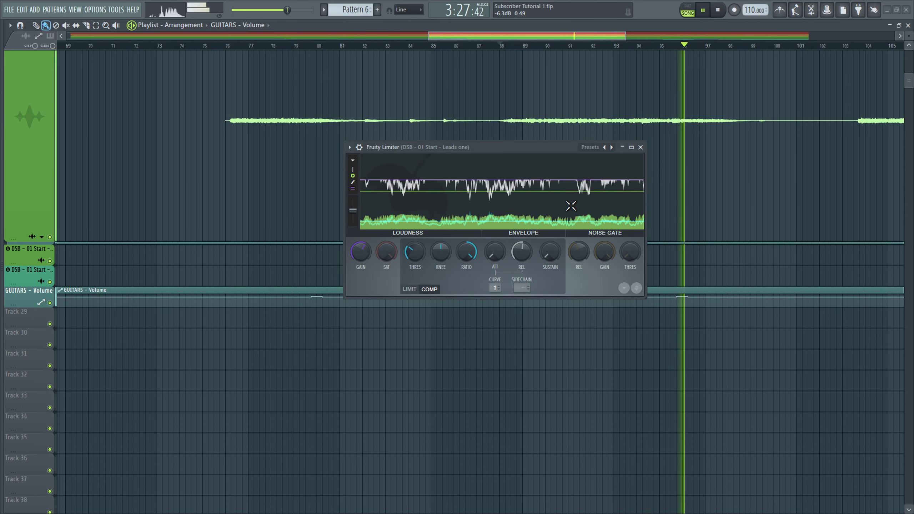
key("space")
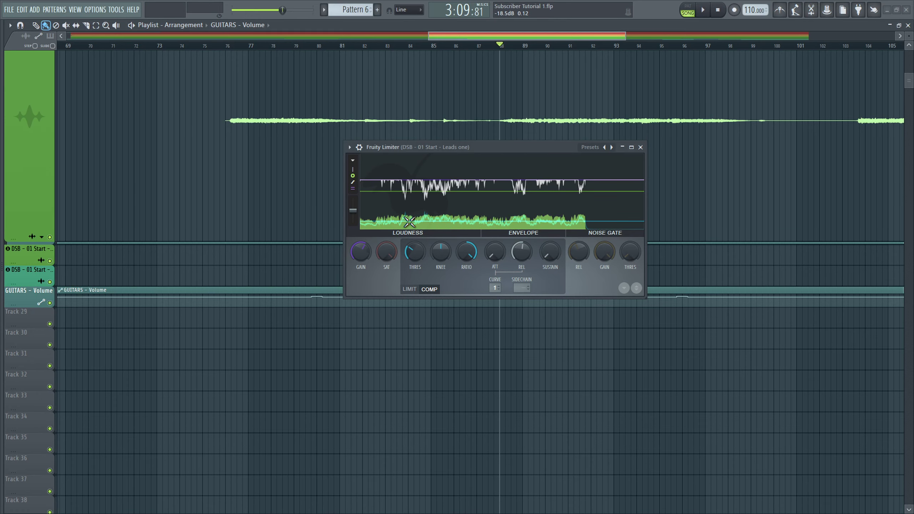
left_click(631, 146)
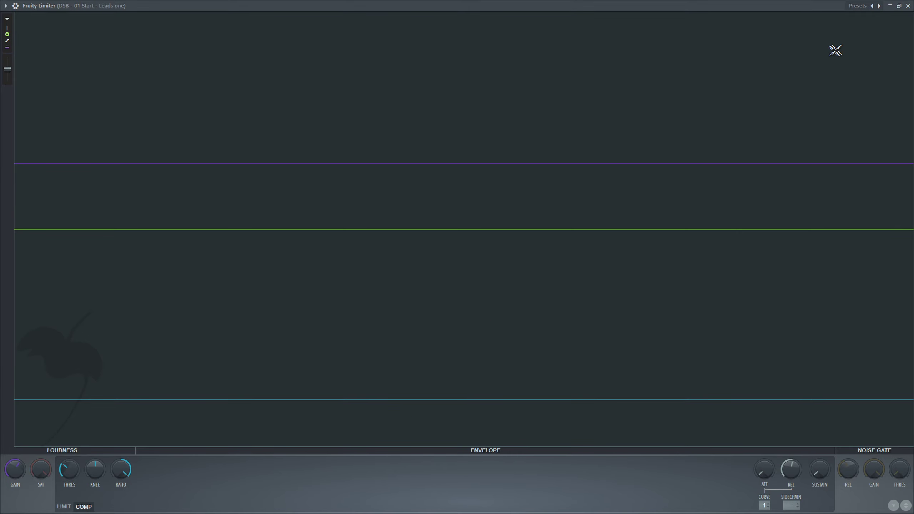
left_click(898, 7)
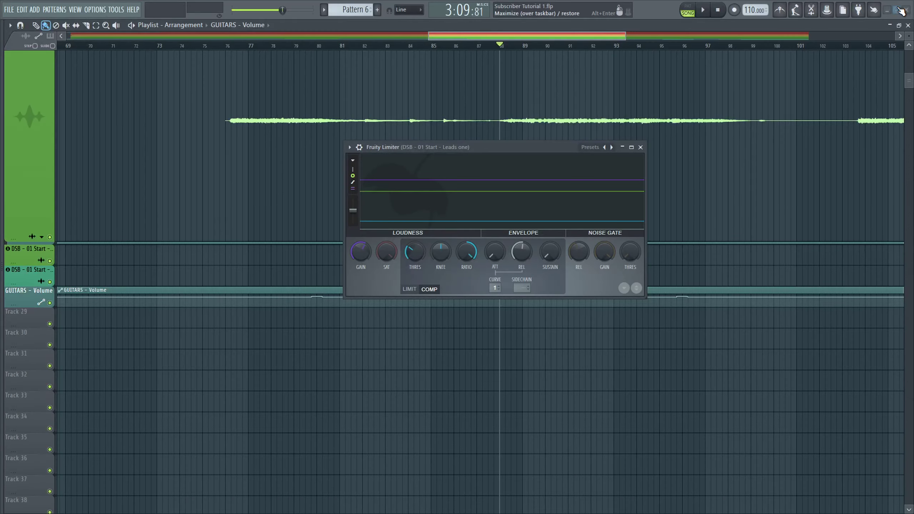
left_click(630, 148)
key("space")
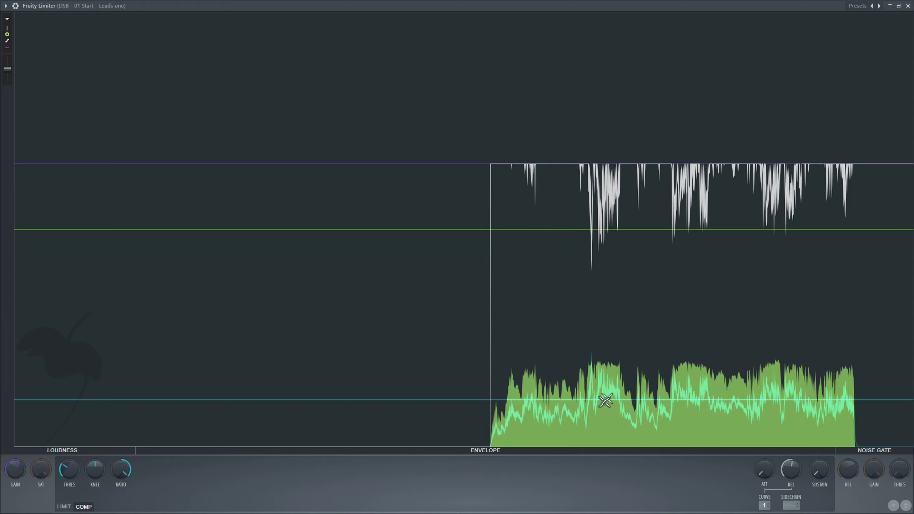
Step: Toggle the output level in the maximized limiter display to compare the envelope curve with the threshold line
left_click(8, 35)
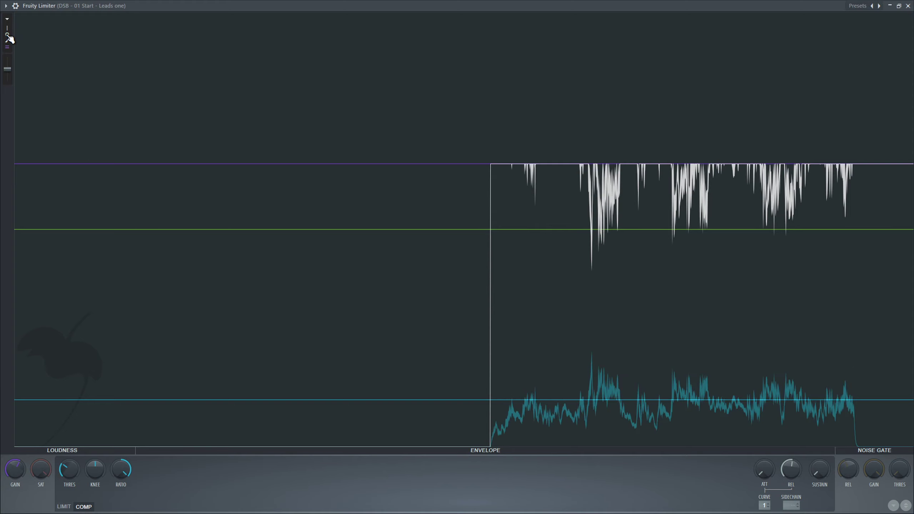
left_click(7, 35)
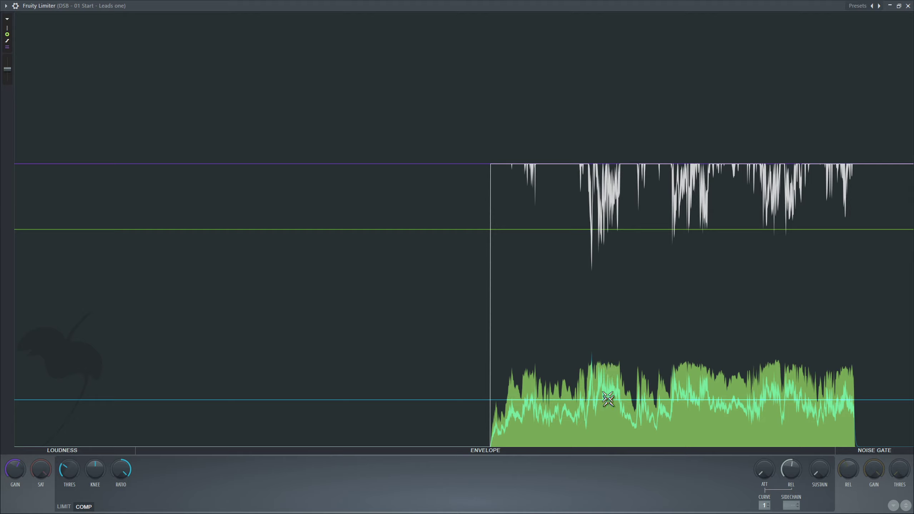
left_click(7, 34)
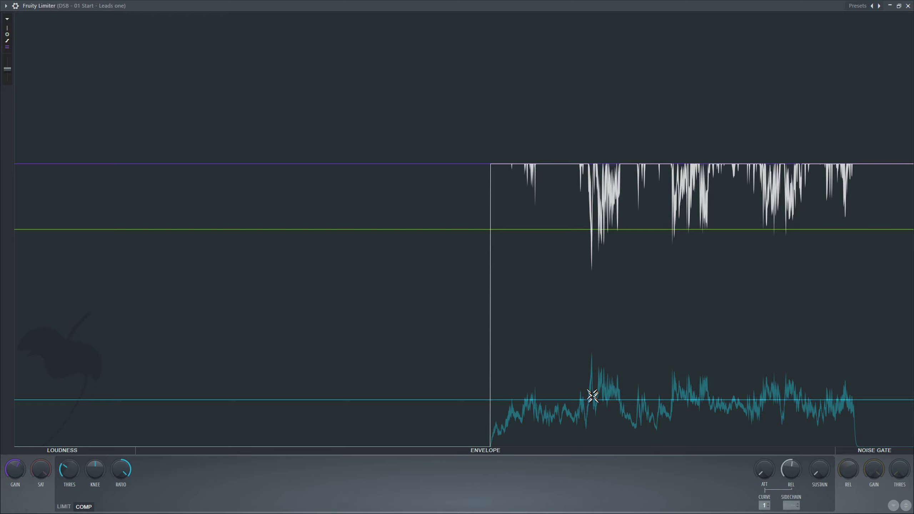